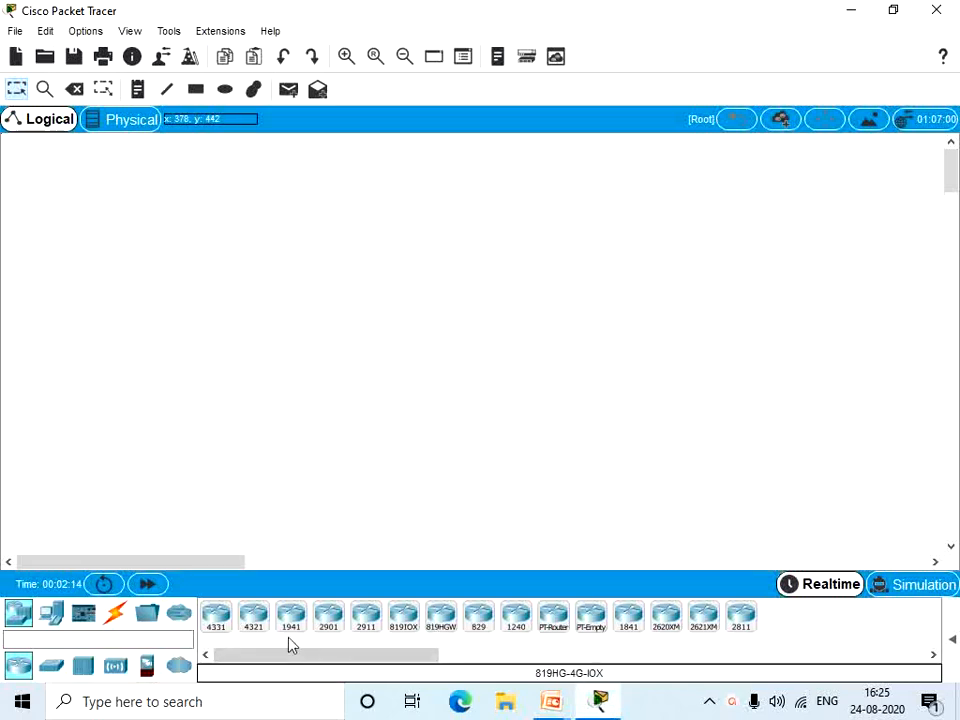
# Step: Place three 4331 routers side by side in the workspace and line them up in a row
pyautogui.click(220, 630)
pyautogui.click(252, 365)
pyautogui.moveTo(252, 368); pyautogui.dragTo(240, 343)
pyautogui.click(222, 640)
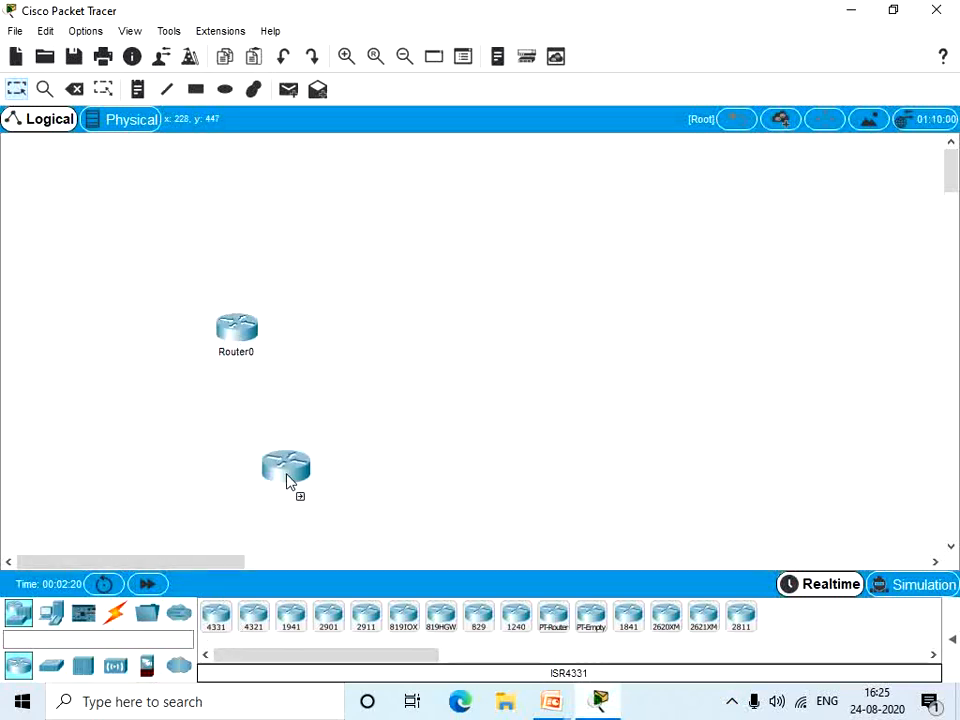
pyautogui.click(328, 345)
pyautogui.click(216, 621)
pyautogui.click(417, 362)
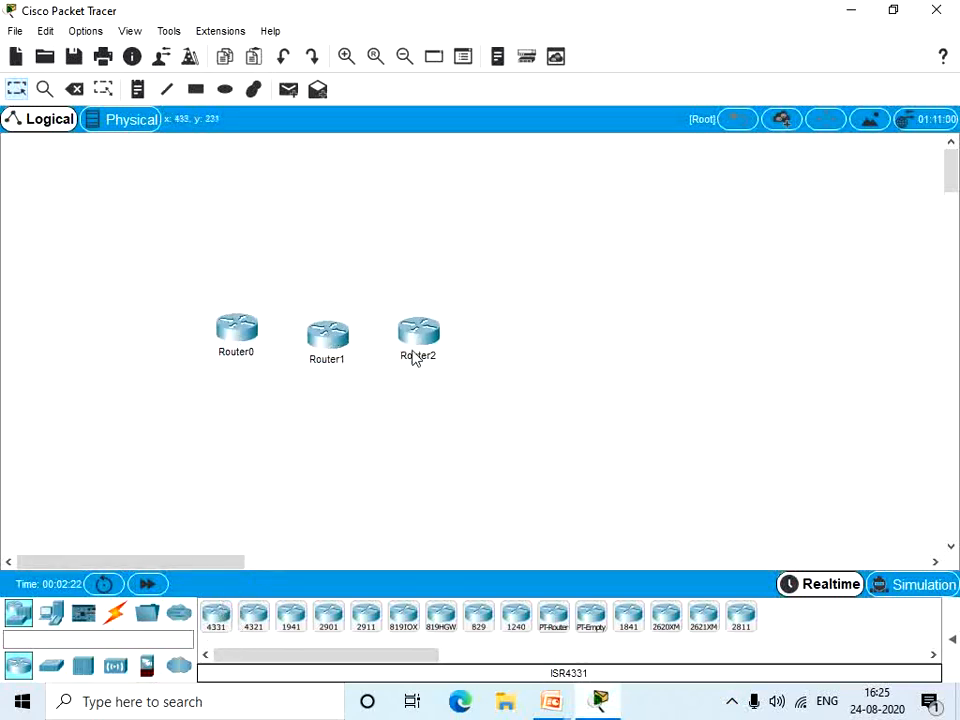
pyautogui.moveTo(334, 343); pyautogui.dragTo(328, 336)
# Step: Connect Router0 to Router1 with an automatically chosen connection type
pyautogui.click(116, 613)
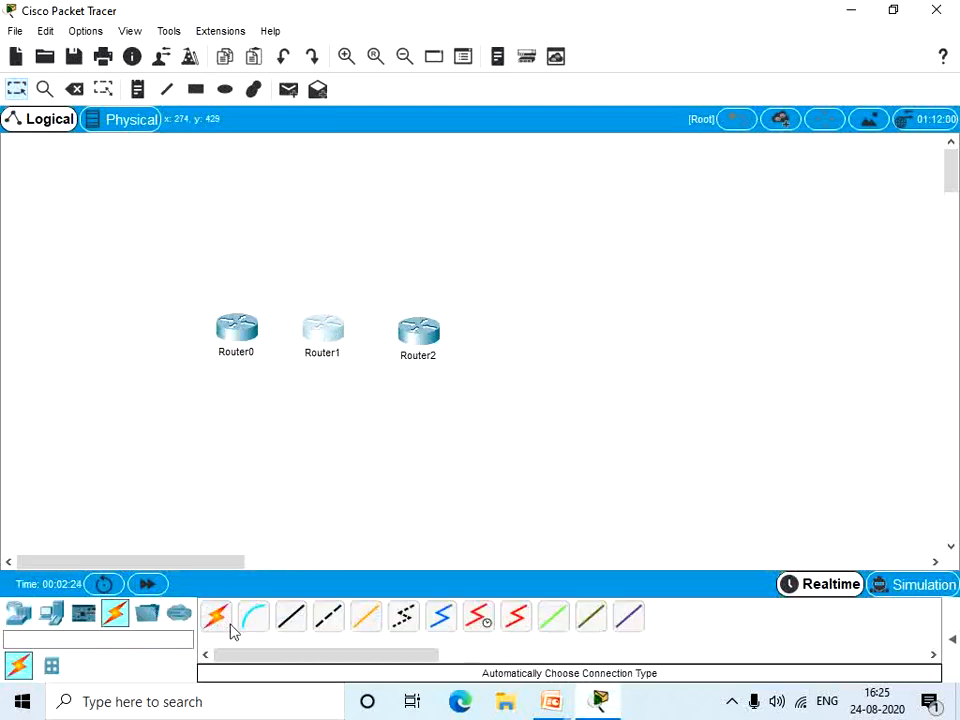
pyautogui.click(214, 619)
pyautogui.click(238, 333)
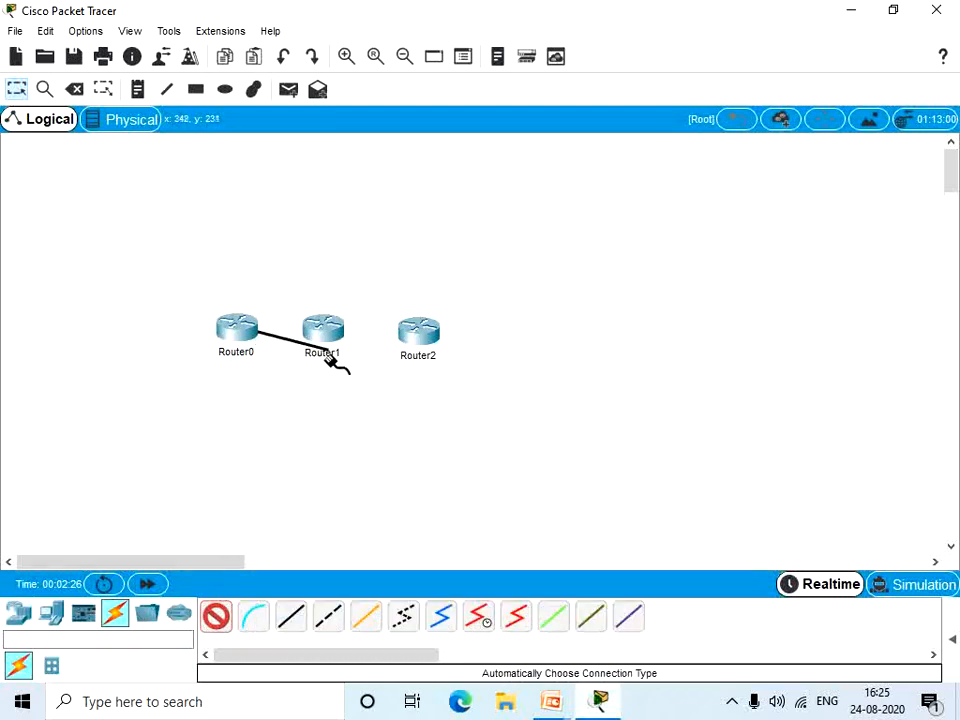
pyautogui.click(326, 326)
pyautogui.click(214, 617)
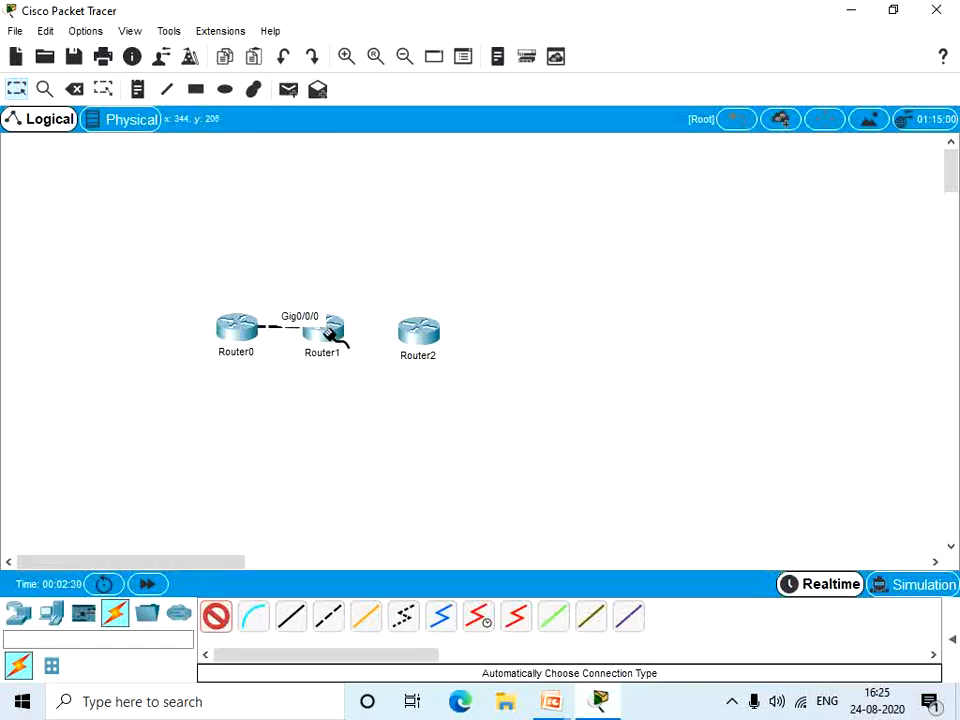
pyautogui.click(215, 619)
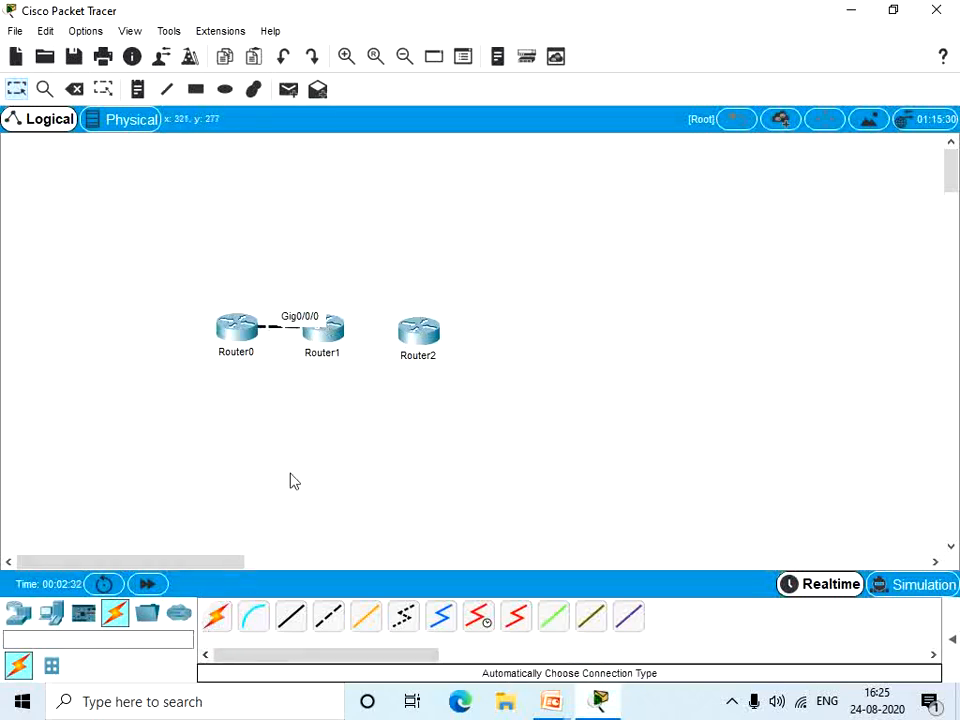
pyautogui.click(325, 343)
pyautogui.click(720, 86)
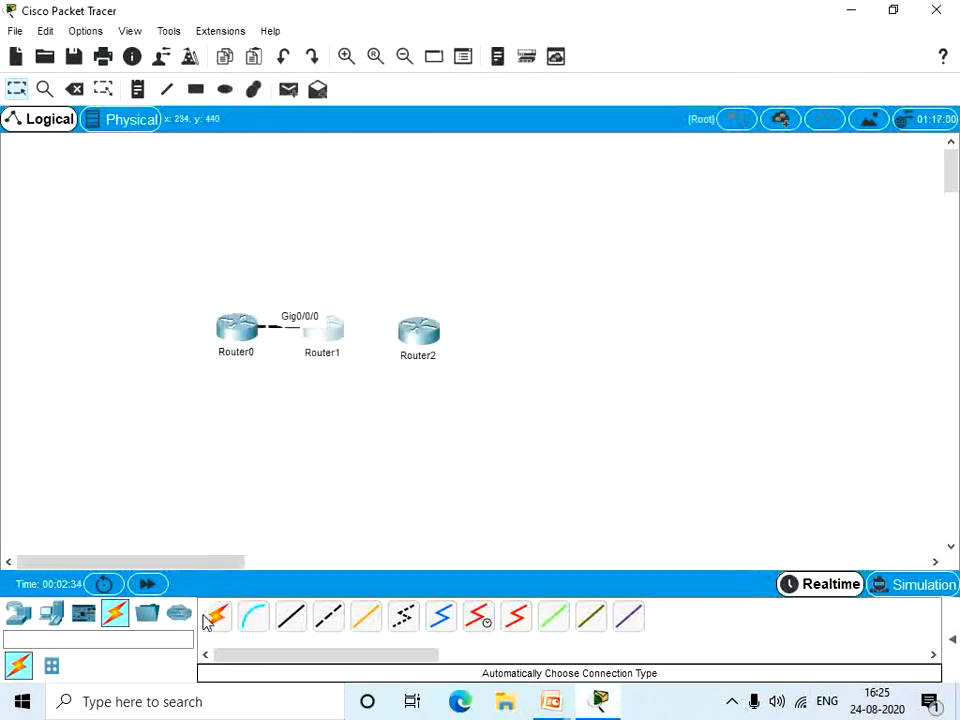
# Step: Connect Router1 to Router2 with an automatically chosen connection type and move Router0 and Router2 farther away from Router1
pyautogui.click(214, 617)
pyautogui.click(335, 342)
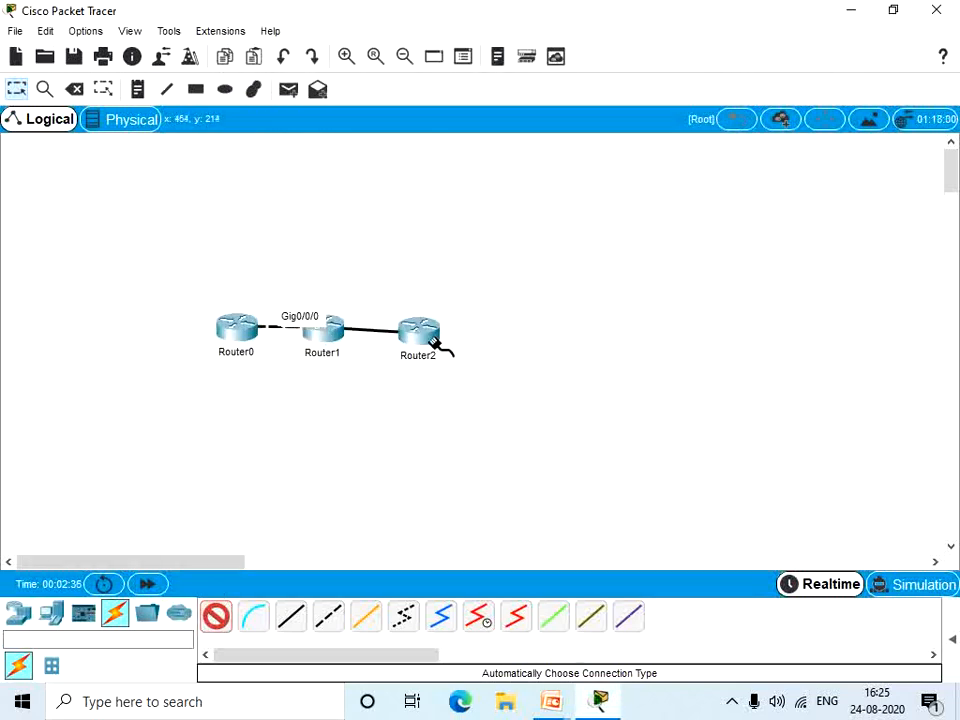
pyautogui.click(422, 338)
pyautogui.moveTo(420, 336); pyautogui.dragTo(445, 336)
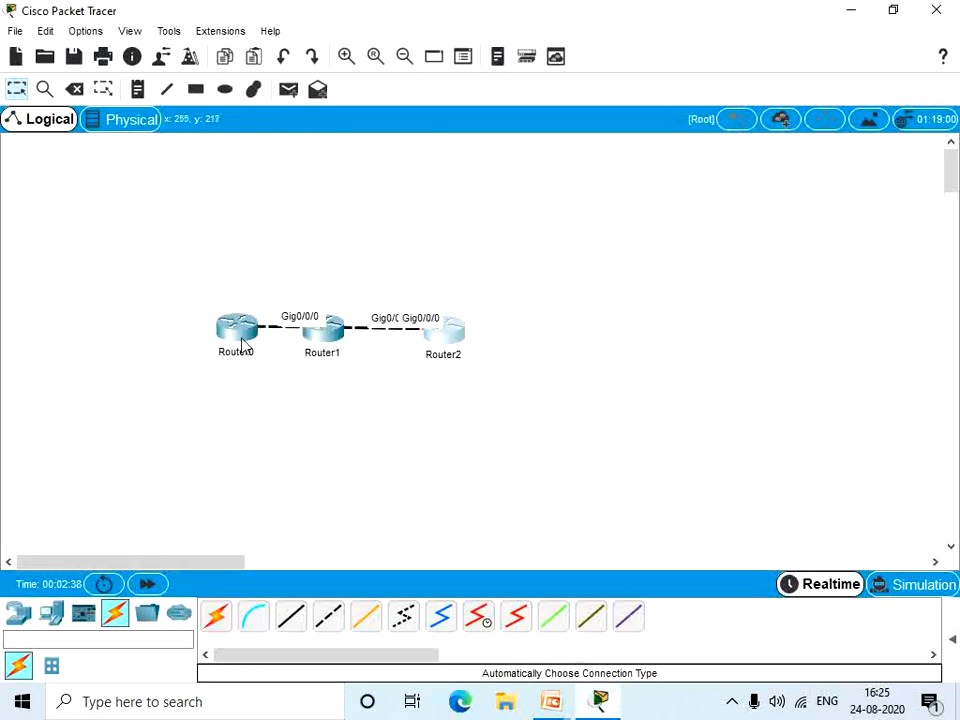
pyautogui.moveTo(233, 339); pyautogui.dragTo(147, 346)
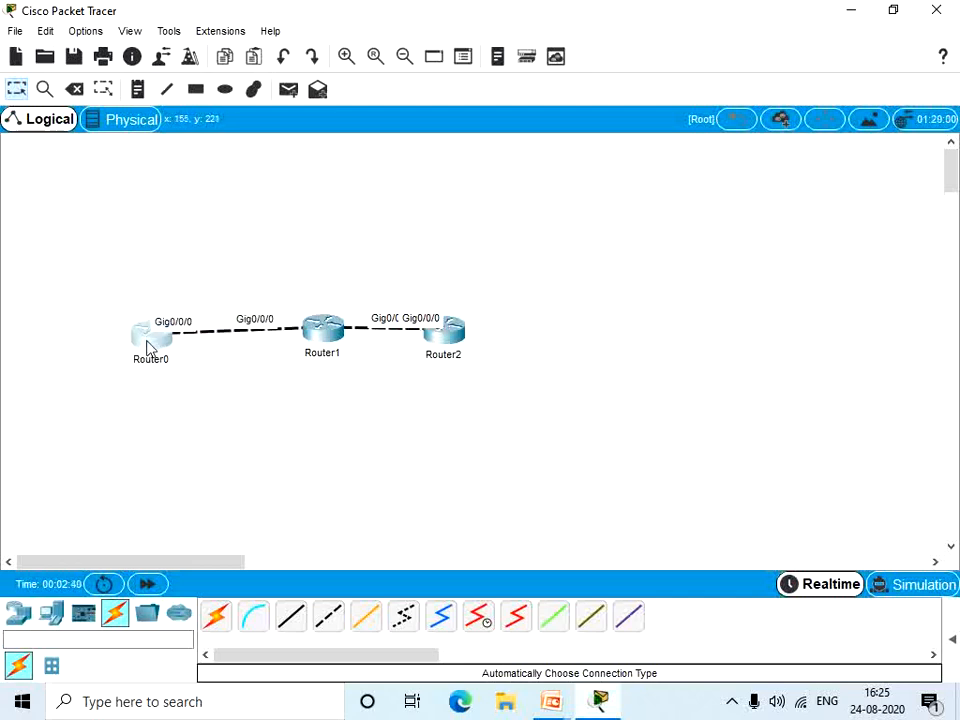
# Step: Open Router0's command line and answer no to the initial configuration dialog
pyautogui.click(141, 339)
pyautogui.click(360, 123)
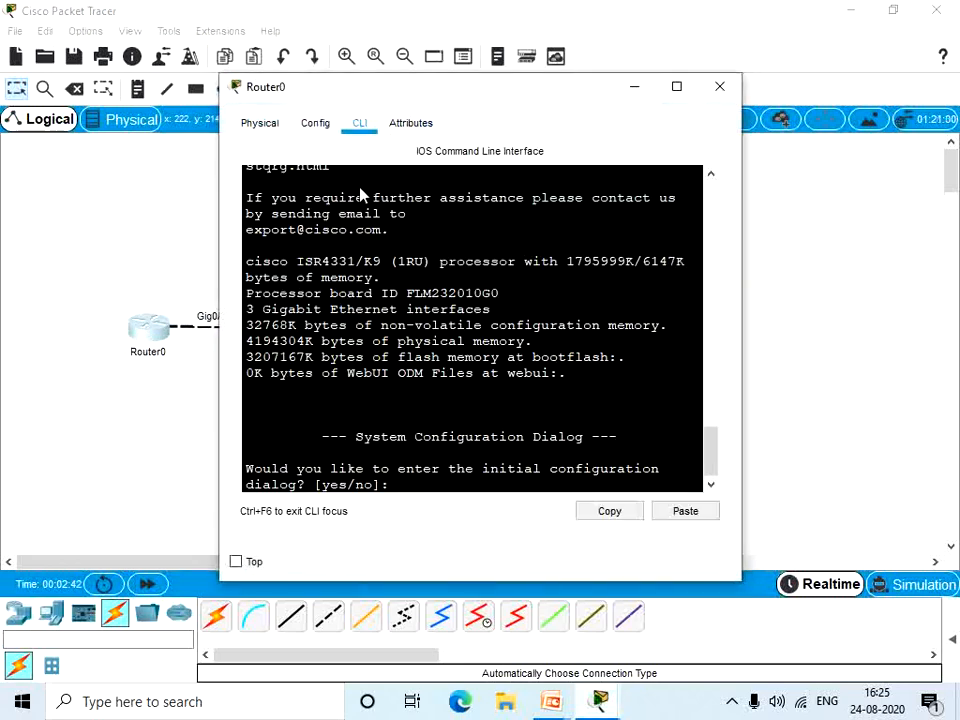
pyautogui.write('no')
pyautogui.press('Return')
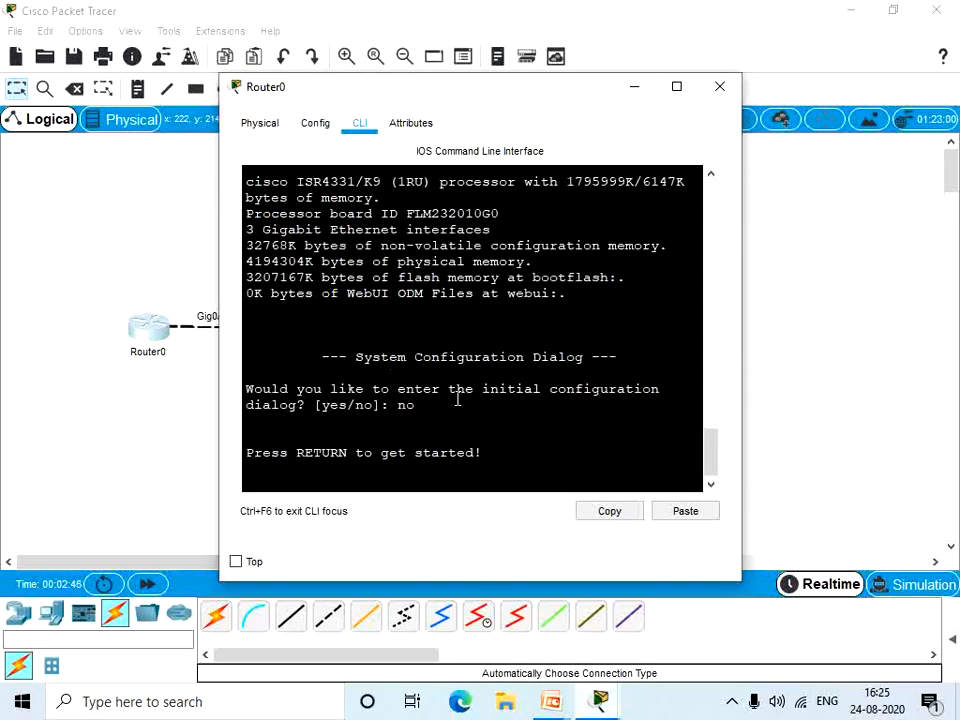
pyautogui.press('Return')
# Step: Enter privileged mode on Router0 with enable and global configuration mode with configure terminal
pyautogui.write('enable')
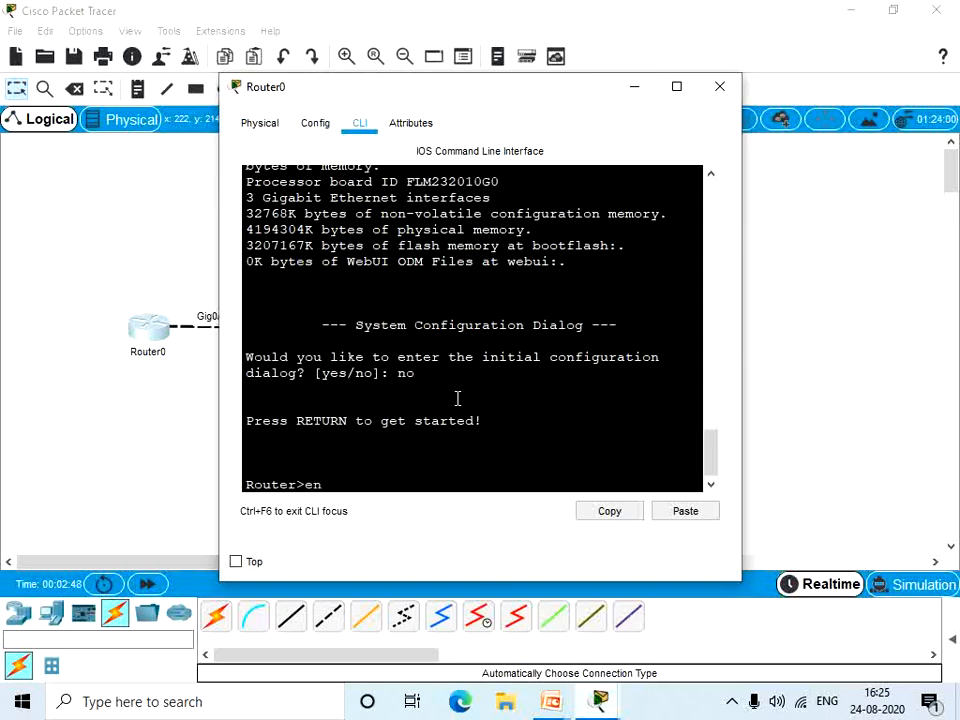
pyautogui.press('Return')
pyautogui.write('con')
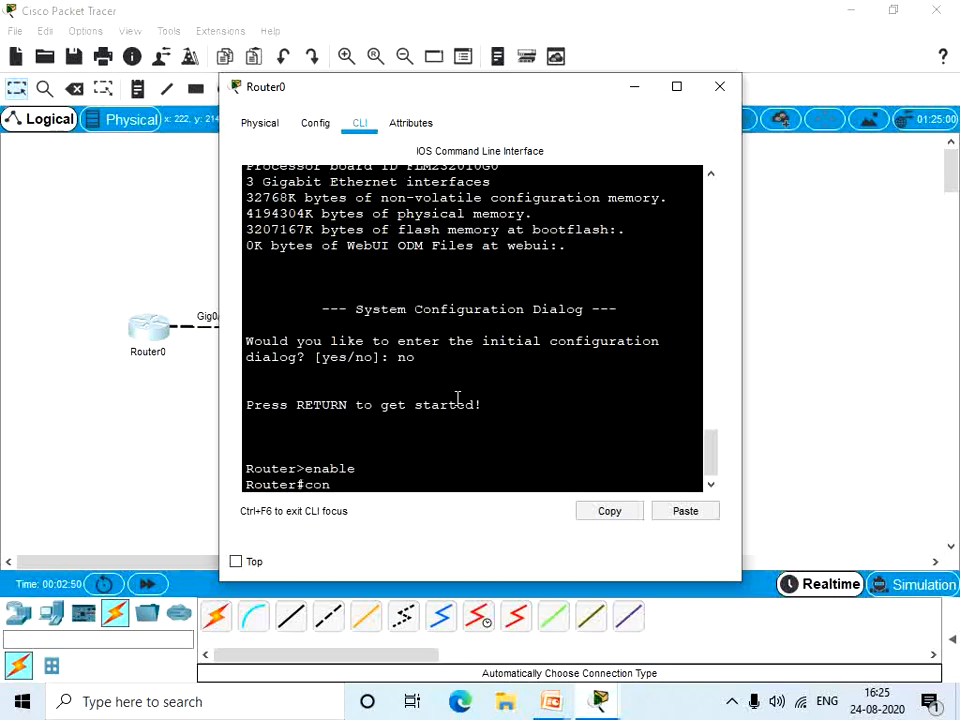
pyautogui.write('figure termia')
pyautogui.press('BackSpace')
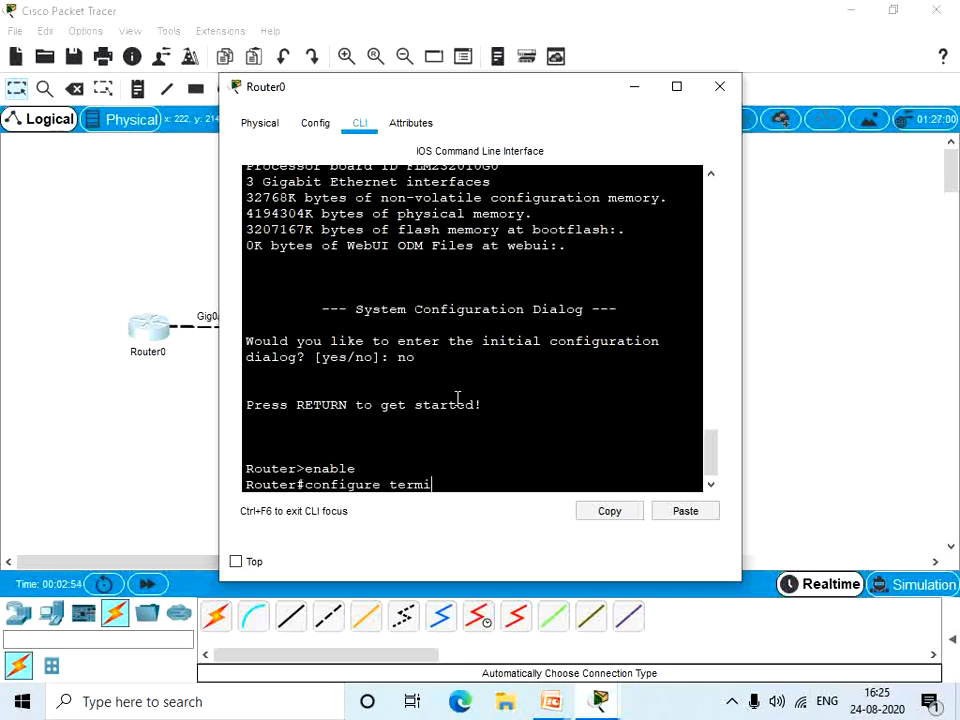
pyautogui.write('nal')
pyautogui.press('Return')
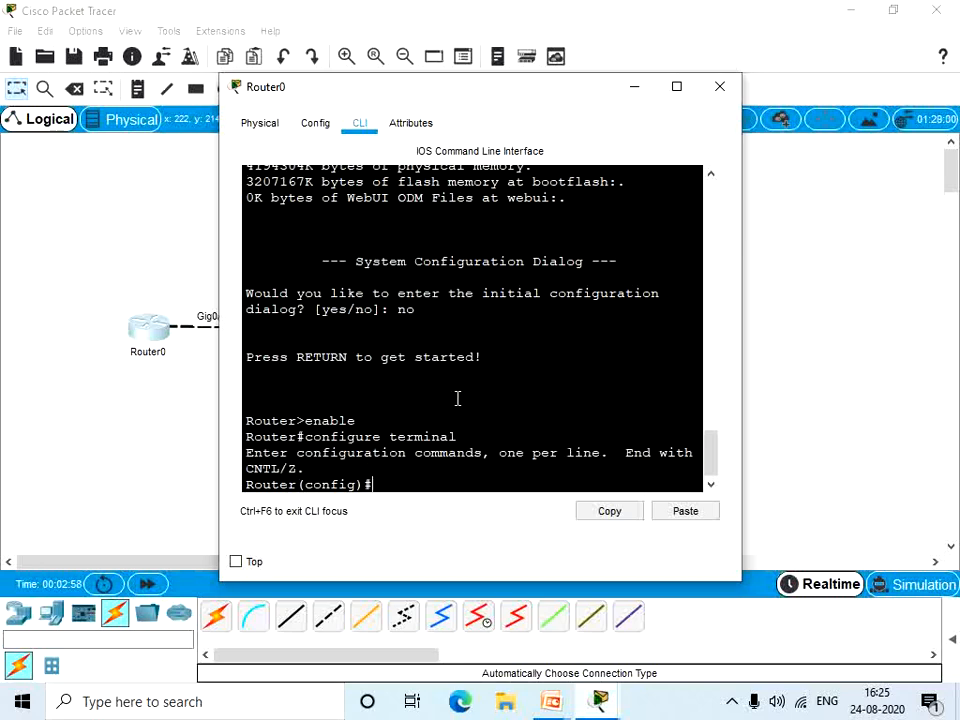
# Step: Assign IP address 10.0.0.1 with mask 255.0.0.0 to interface gigabitethernet0/0/0 on Router0
pyautogui.write('interface gigabitethern')
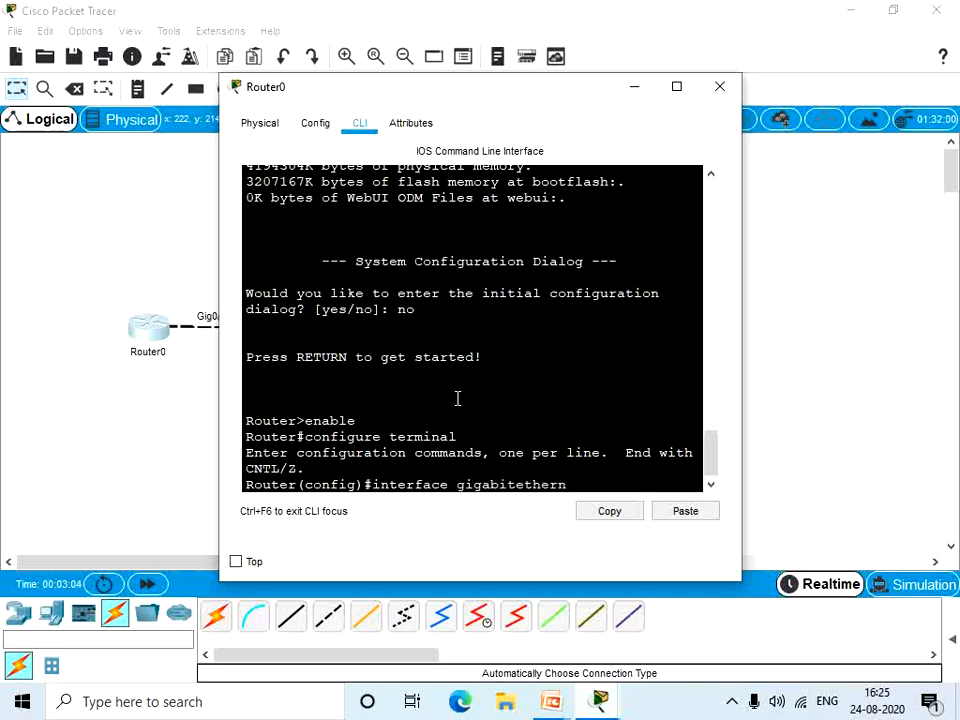
pyautogui.write('et0/0/0')
pyautogui.press('Return')
pyautogui.write('ip ad')
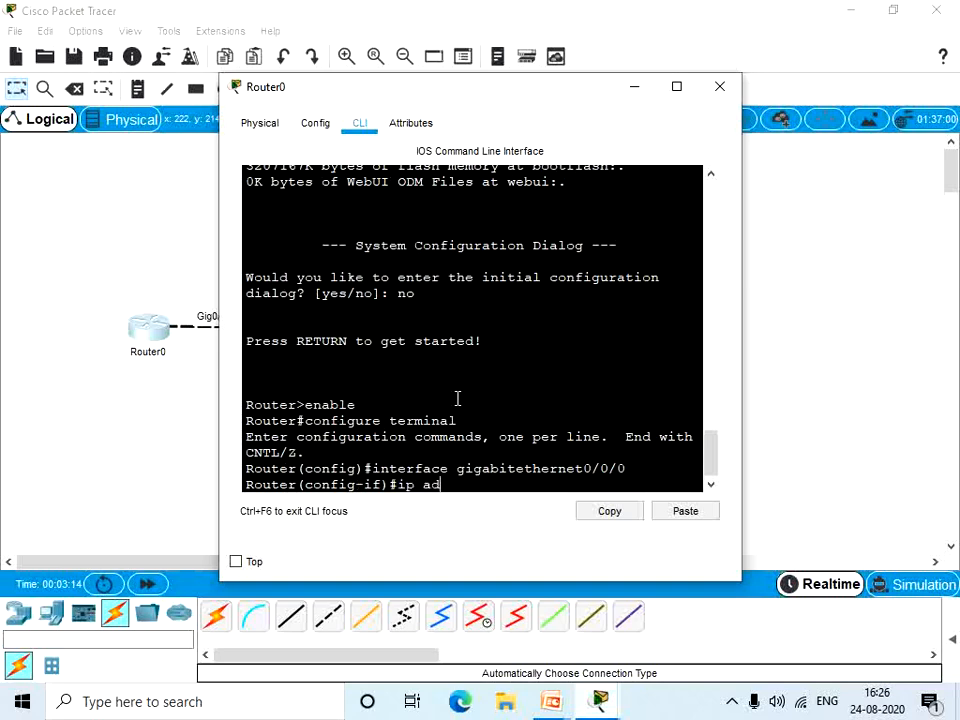
pyautogui.write('dd')
pyautogui.press('BackSpace')
pyautogui.write('res')
pyautogui.write('10.0.0.1')
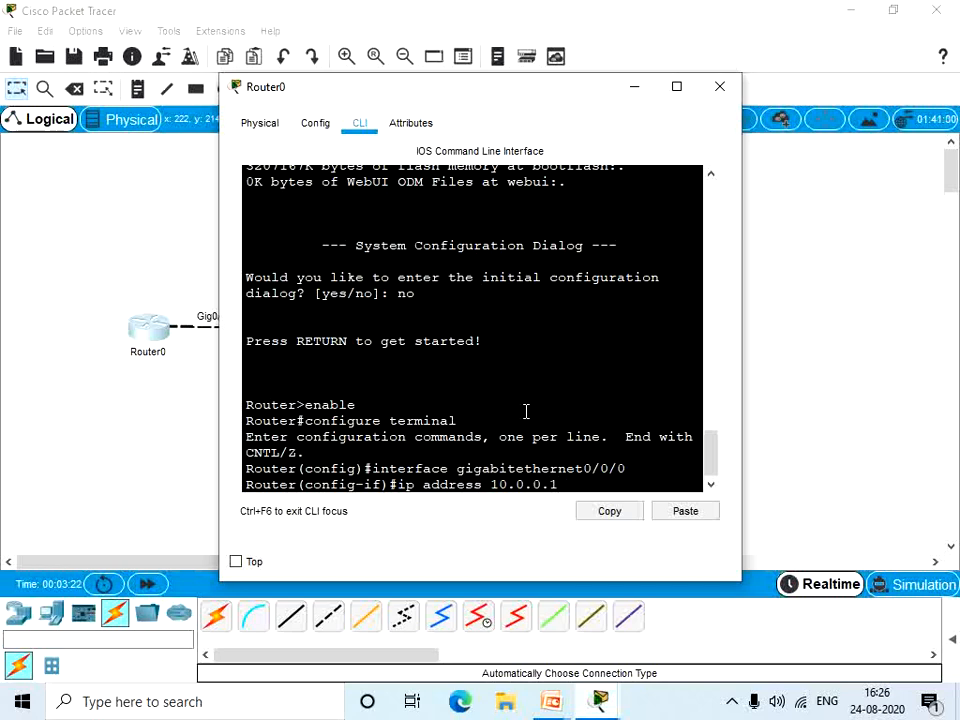
pyautogui.write(' 255.255.')
pyautogui.write('25')
pyautogui.press('BackSpace')
pyautogui.press('BackSpace')
pyautogui.press('BackSpace')
pyautogui.press('BackSpace')
pyautogui.press('BackSpace')
pyautogui.write('0.0.0')
pyautogui.press('Return')
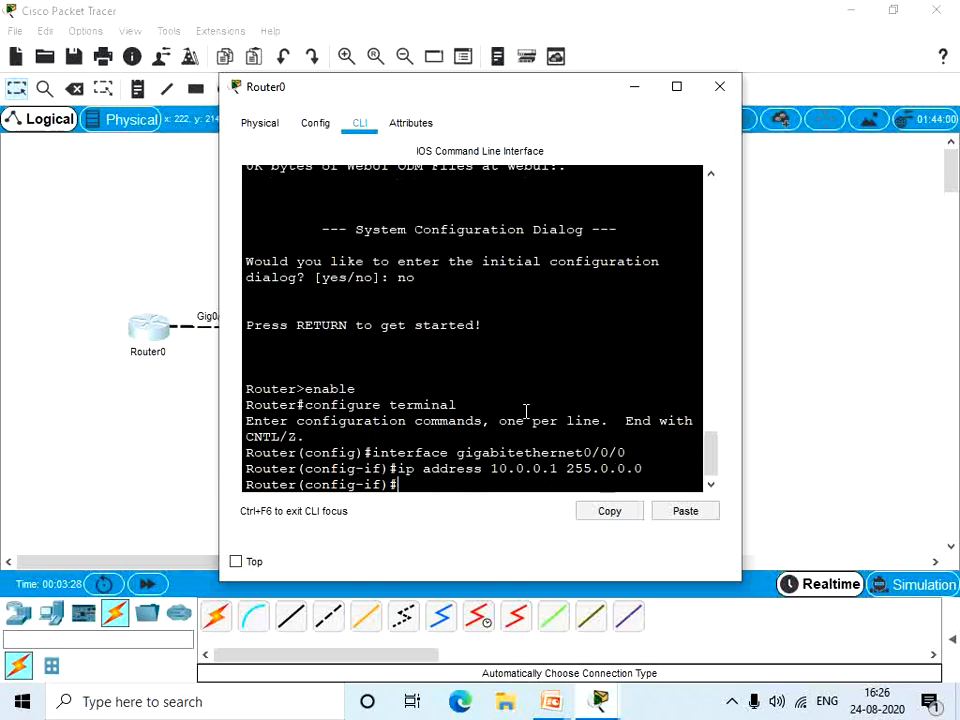
# Step: Bring up Router0's gigabitethernet0/0/0 interface with no shutdown and close the router's window
pyautogui.write('no shutdpo')
pyautogui.write('ow')
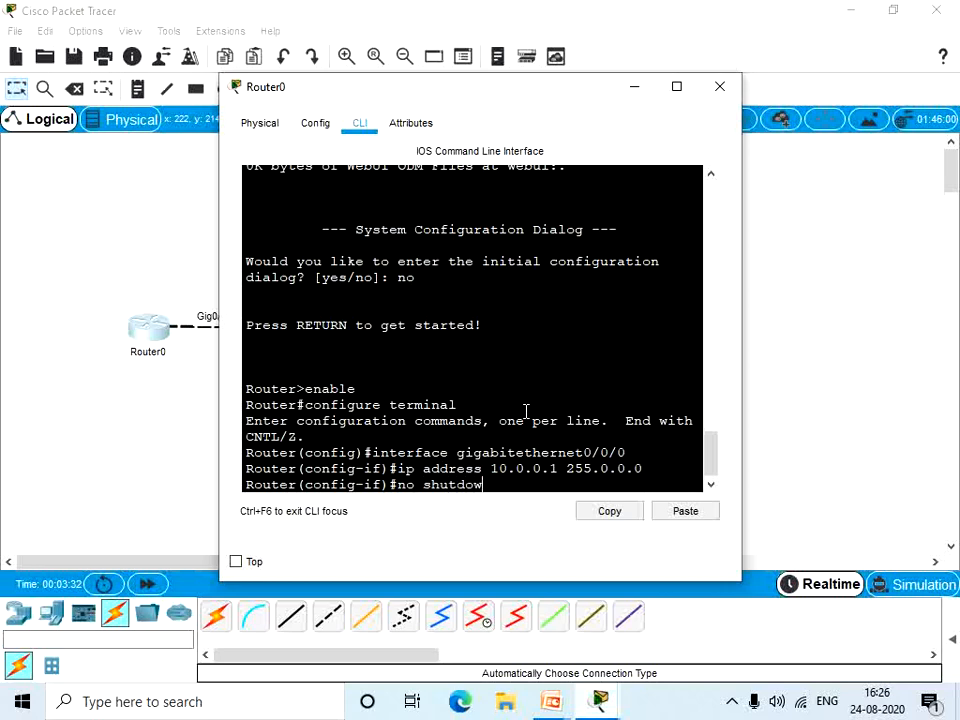
pyautogui.write('n')
pyautogui.press('Return')
pyautogui.press('Return')
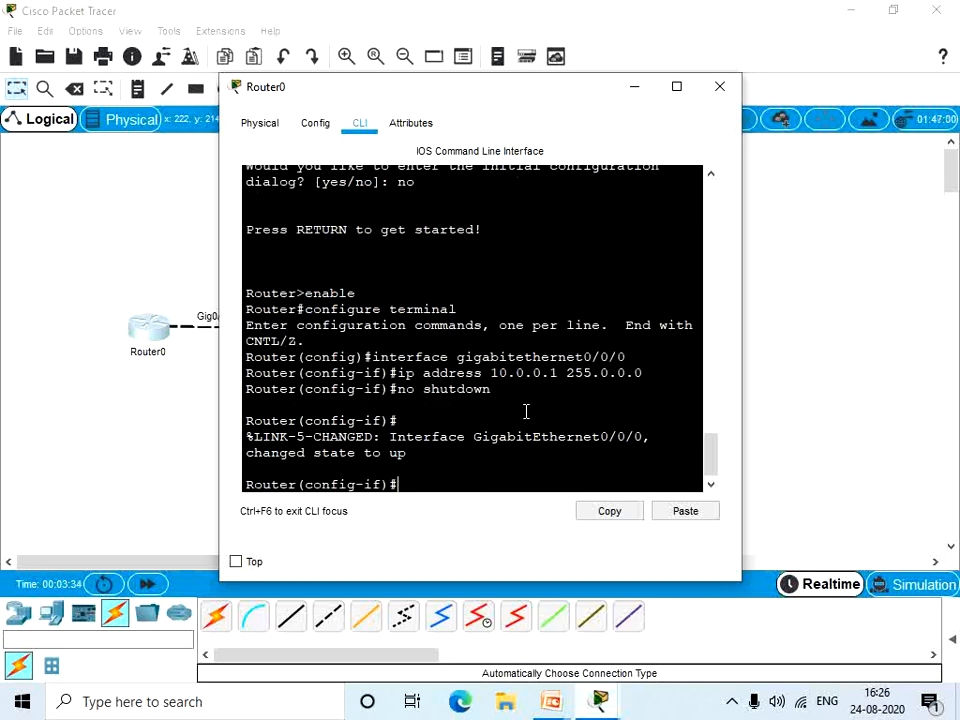
pyautogui.click(719, 87)
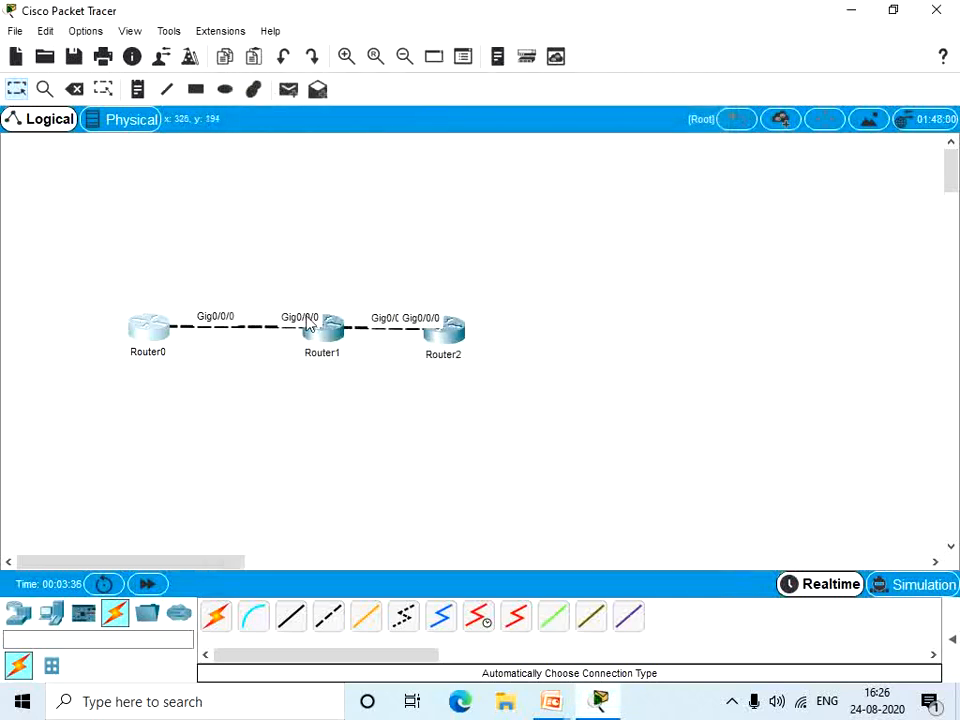
# Step: Open Router1's command line and answer no to the initial configuration dialog
pyautogui.doubleClick(313, 336)
pyautogui.click(357, 125)
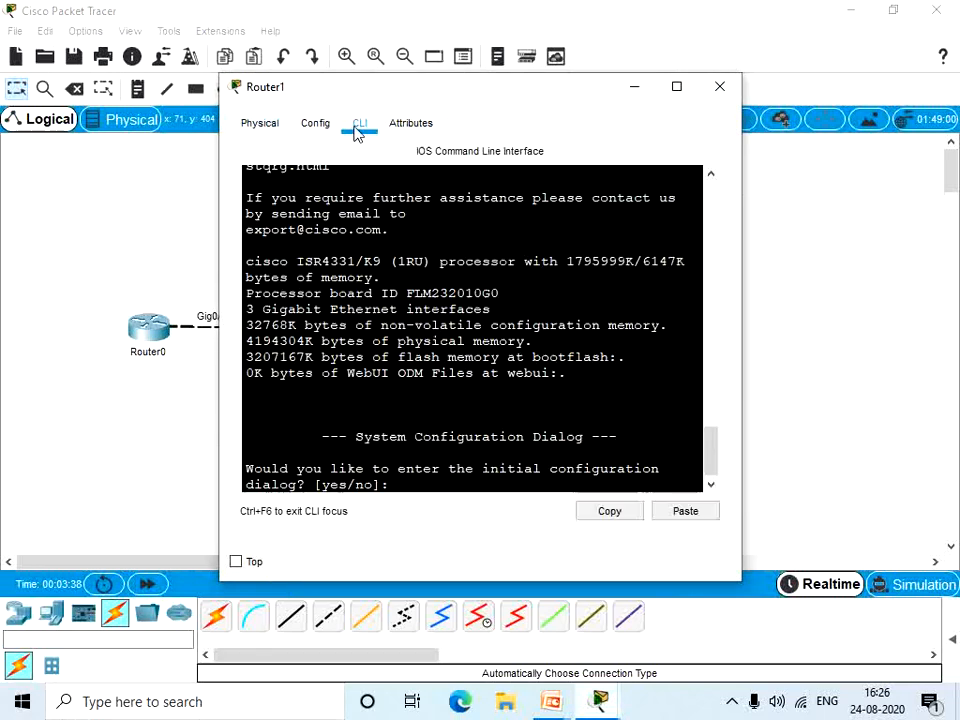
pyautogui.write('no')
pyautogui.press('Return')
pyautogui.press('Return')
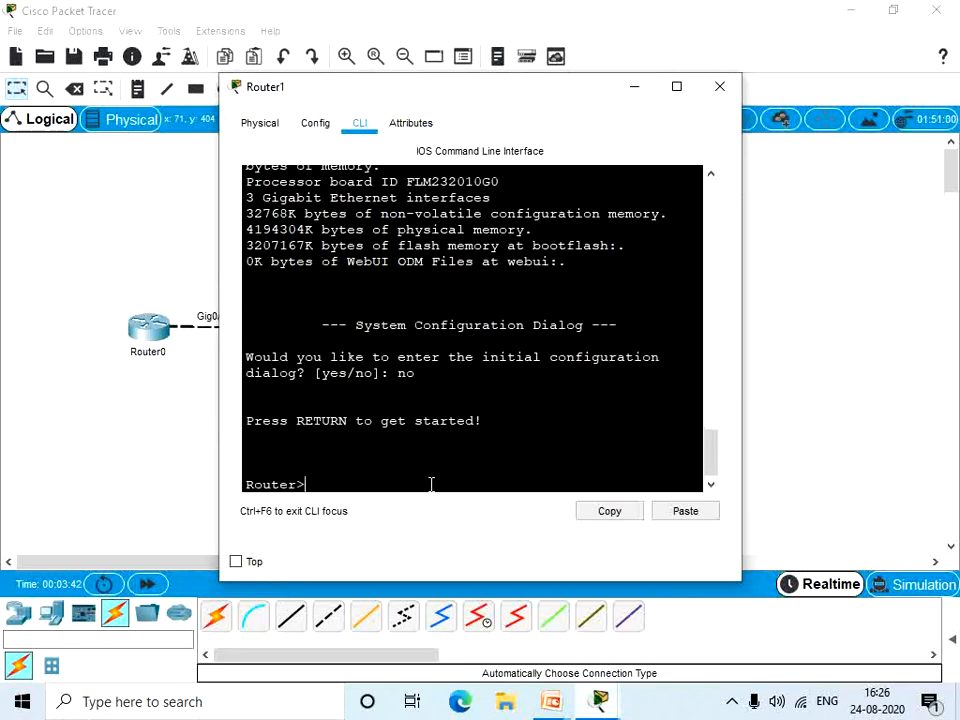
# Step: Enter privileged mode on Router1 with enable and global configuration mode with configure terminal
pyautogui.write('enable')
pyautogui.press('Return')
pyautogui.write('c')
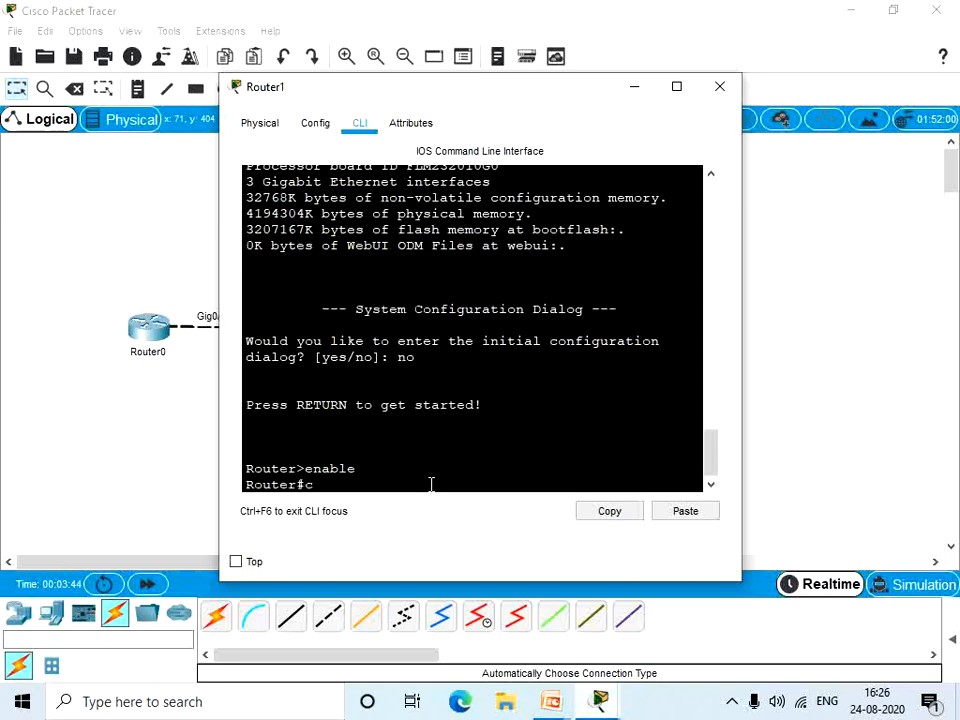
pyautogui.write('onfigure terminal')
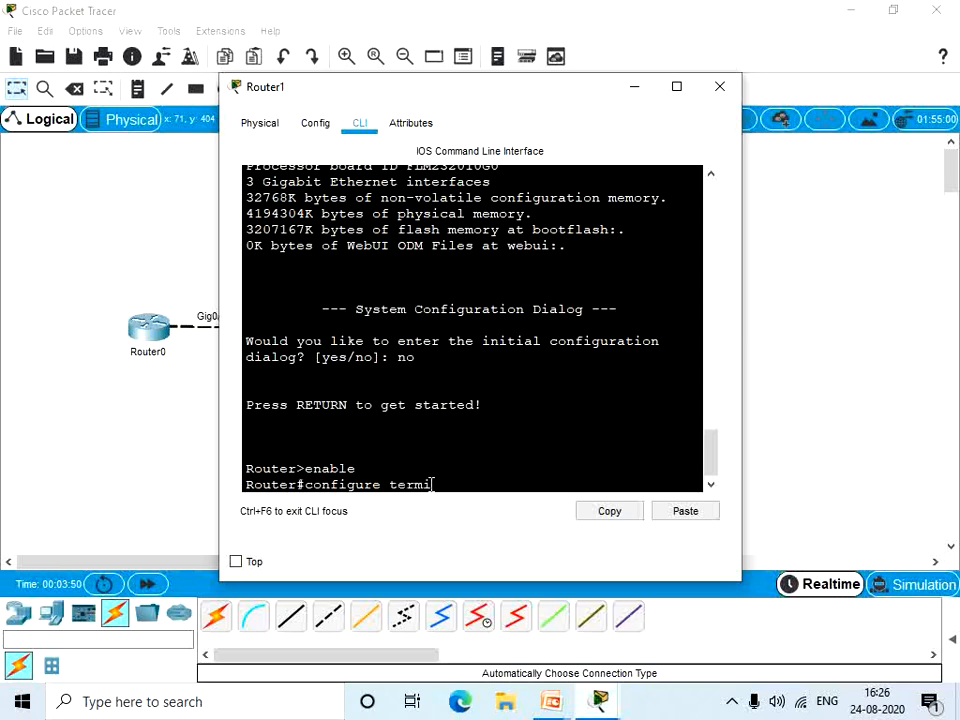
pyautogui.press('Return')
# Step: Assign IP address 10.0.0.2 with mask 255.0.0.0 to interface gigabitethernet0/0/0 on Router1
pyautogui.write('iu')
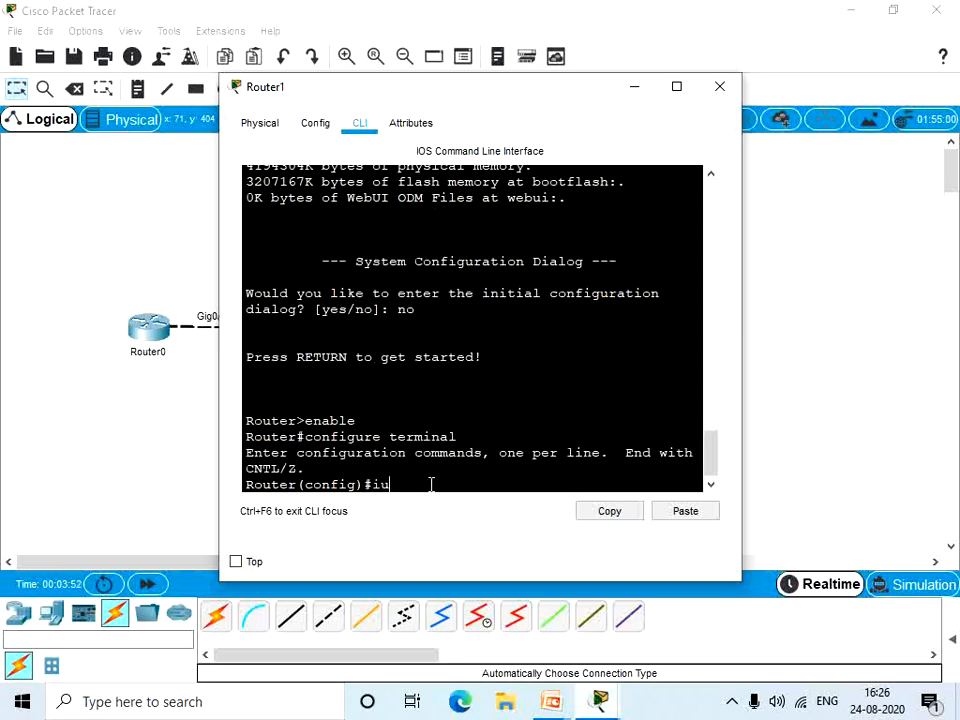
pyautogui.press('BackSpace')
pyautogui.write('nterface gigabitether')
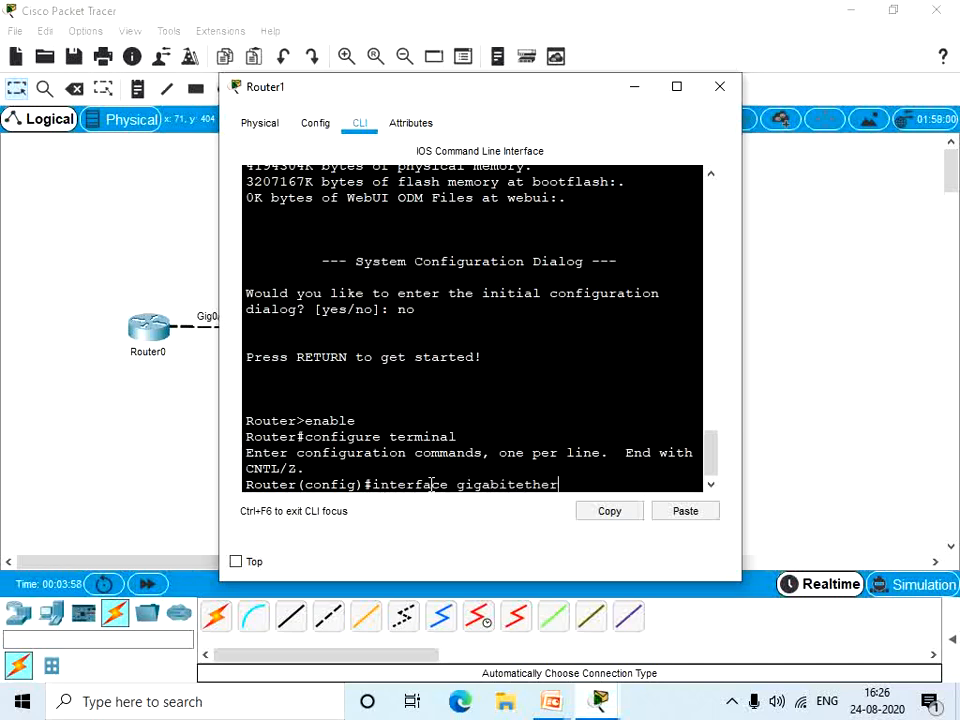
pyautogui.write('net0/0')
pyautogui.press('Return')
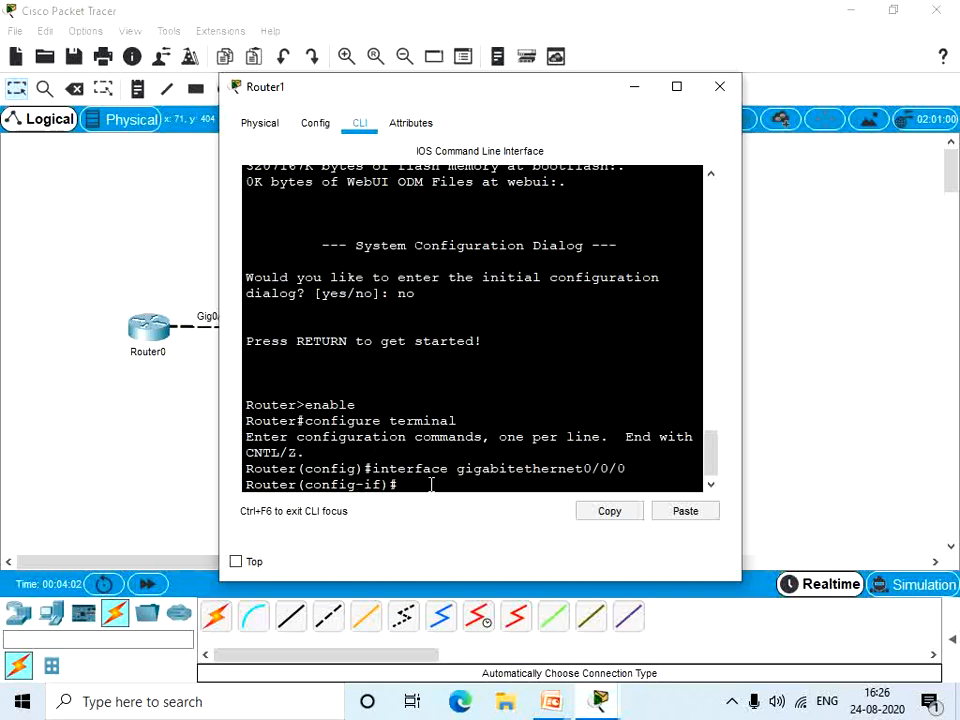
pyautogui.write('ip address 10/')
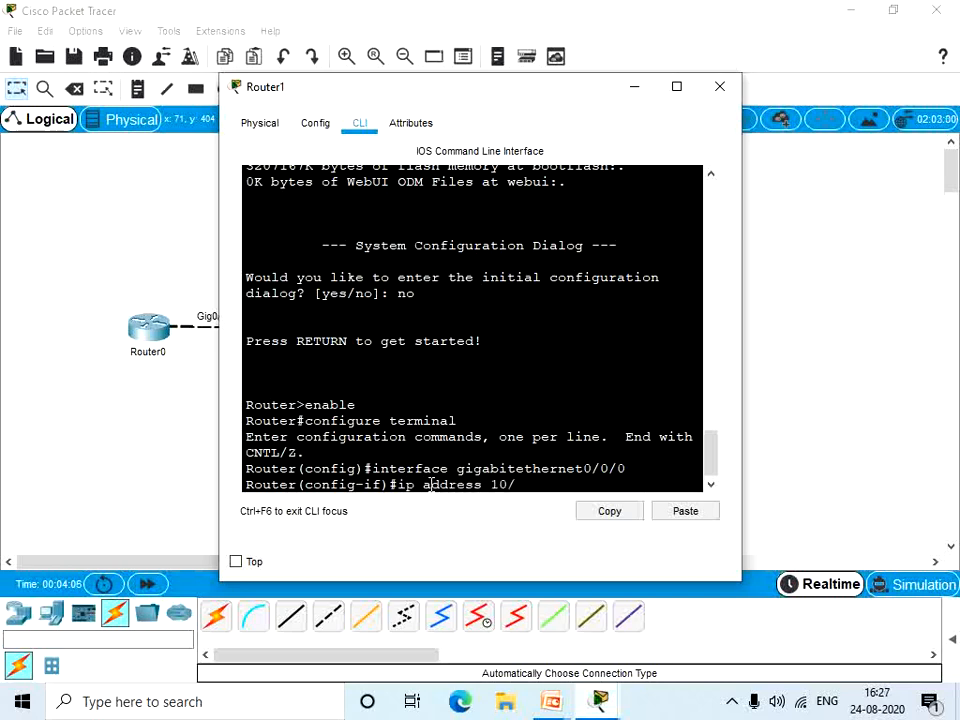
pyautogui.write('0.0.2 255.0.0.0')
pyautogui.press('Return')
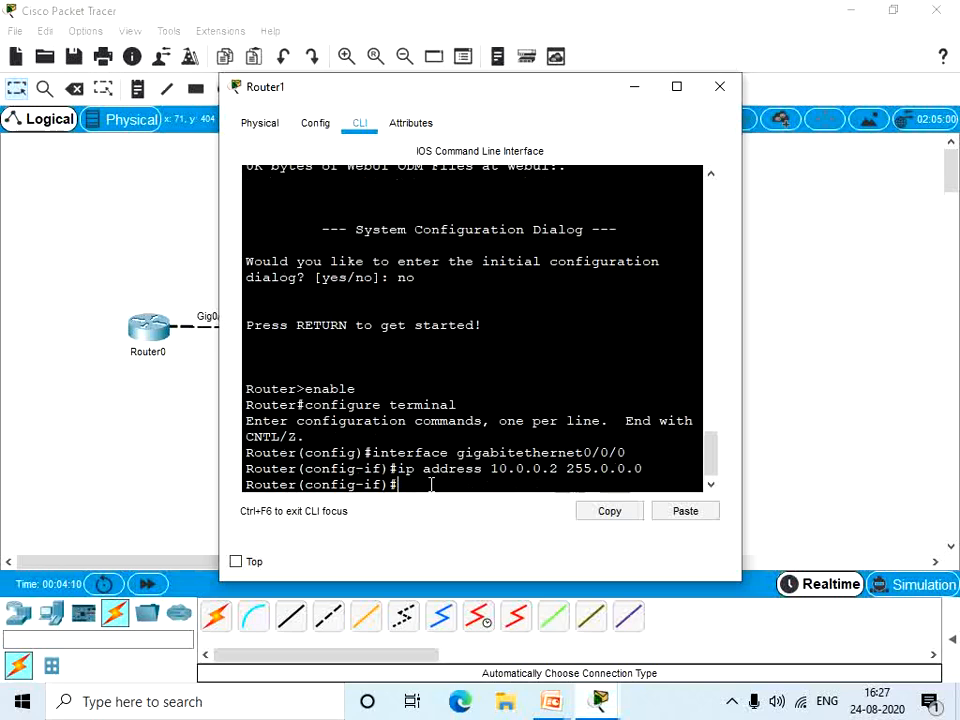
# Step: Bring up Router1's gigabitethernet0/0/0 interface with the no shutdown command
pyautogui.write('no shutdow')
pyautogui.write('n')
pyautogui.press('Return')
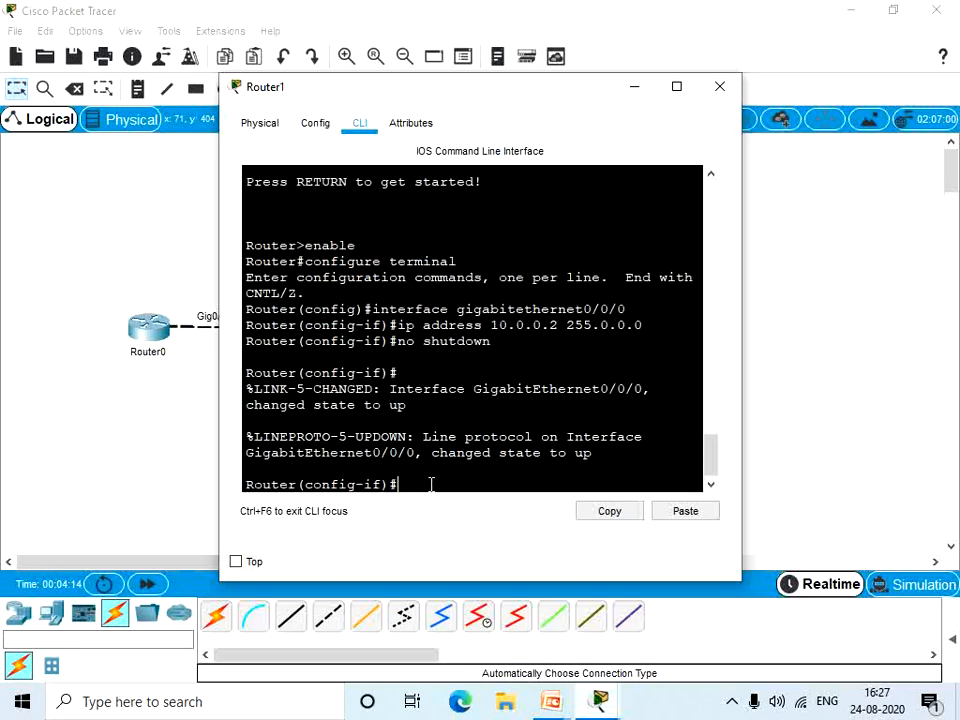
# Step: Enter interface configuration mode for gigabitethernet0/0/1 on Router1
pyautogui.write('interface ig')
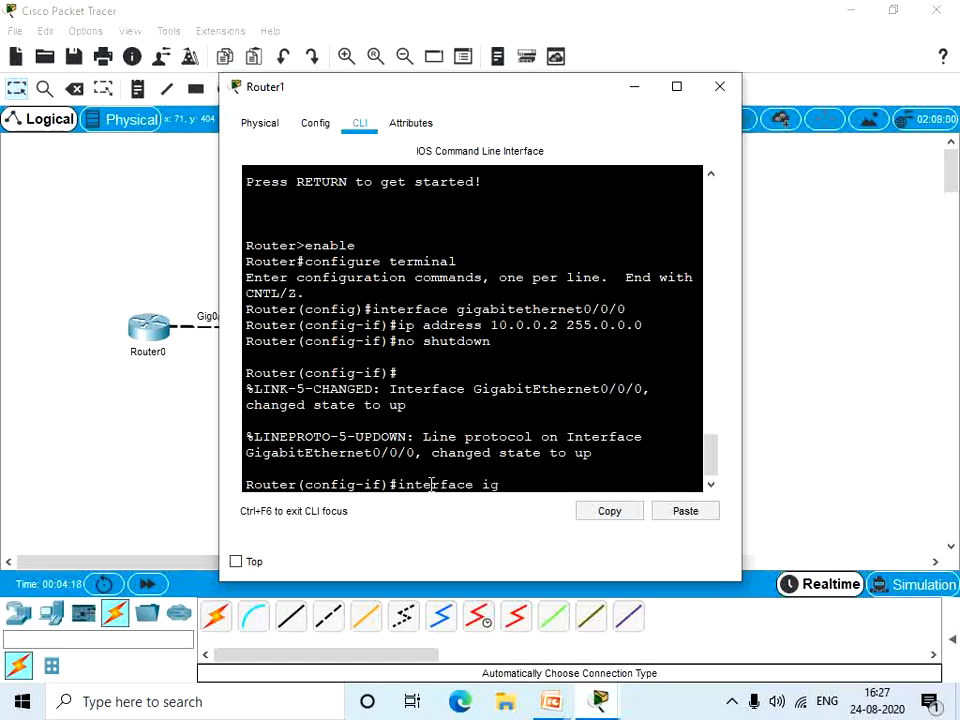
pyautogui.press('BackSpace')
pyautogui.press('BackSpace')
pyautogui.write('gigabitet')
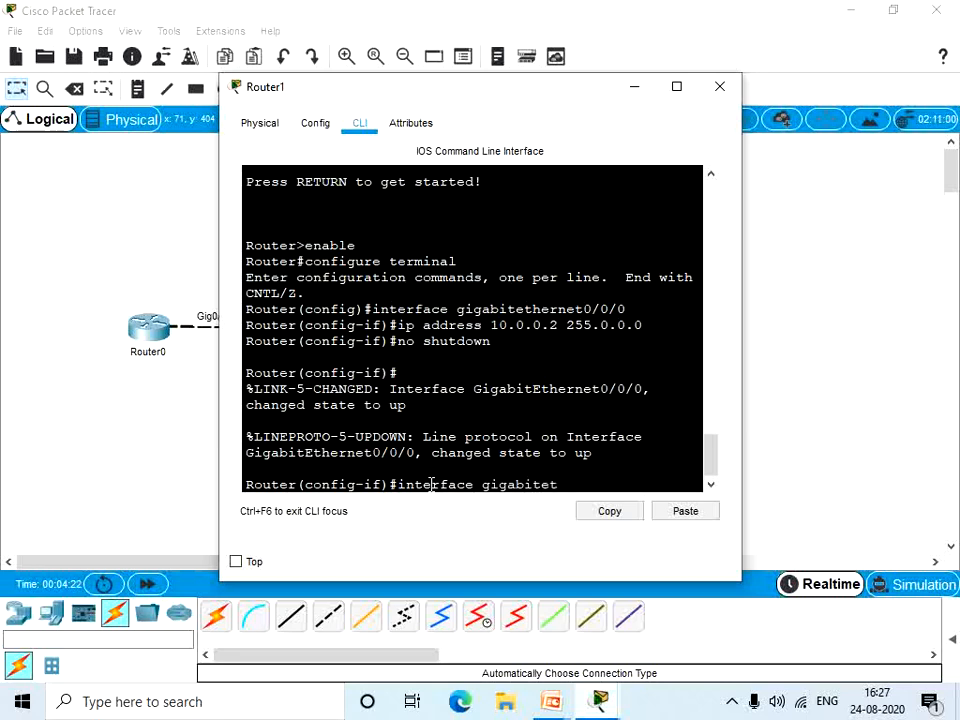
pyautogui.write('hernet0./')
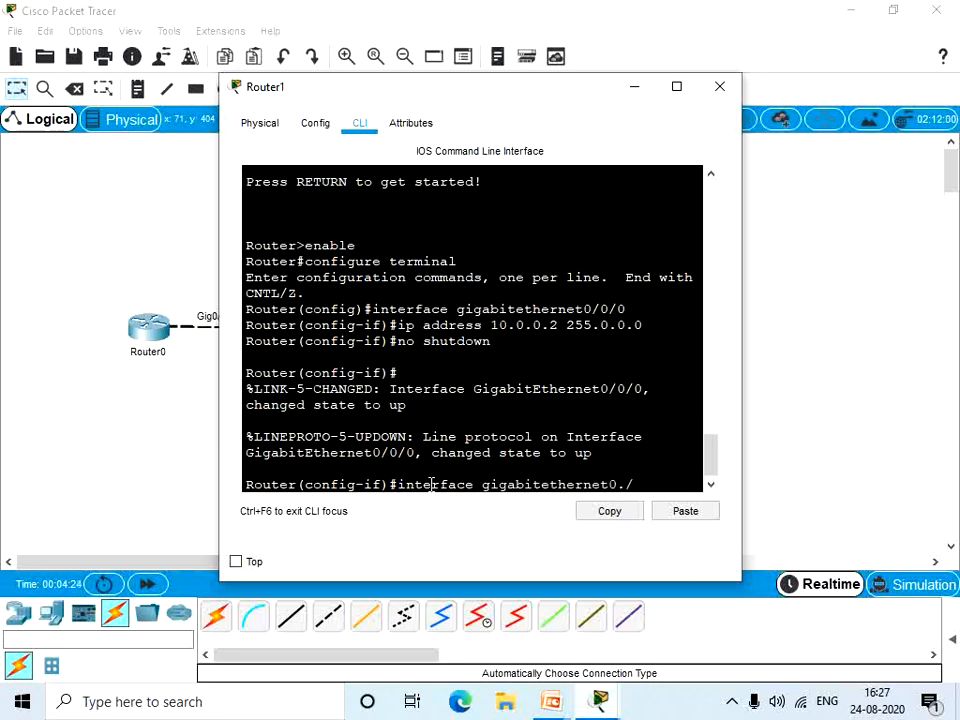
pyautogui.press('BackSpace')
pyautogui.press('BackSpace')
pyautogui.write('/0/1')
pyautogui.press('Return')
# Step: Assign IP address 20.0.0.1 with mask 255.0.0.0 to Router1's gigabitethernet0/0/1 and bring it up with no shutdown, closing the router window
pyautogui.write('ig-if)#i')
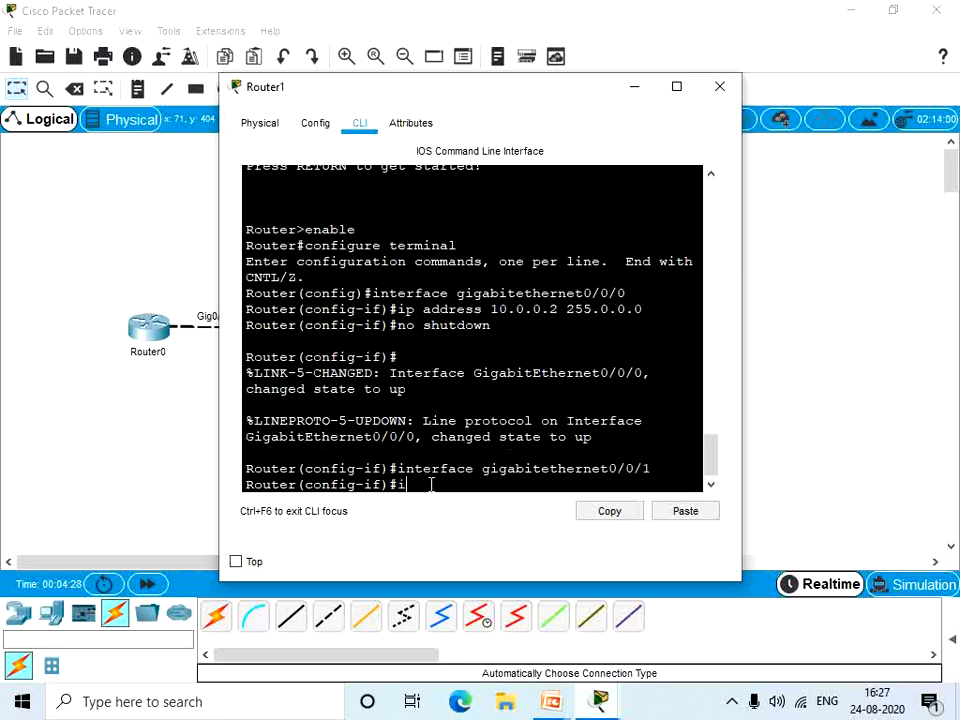
pyautogui.write('p address 20.0')
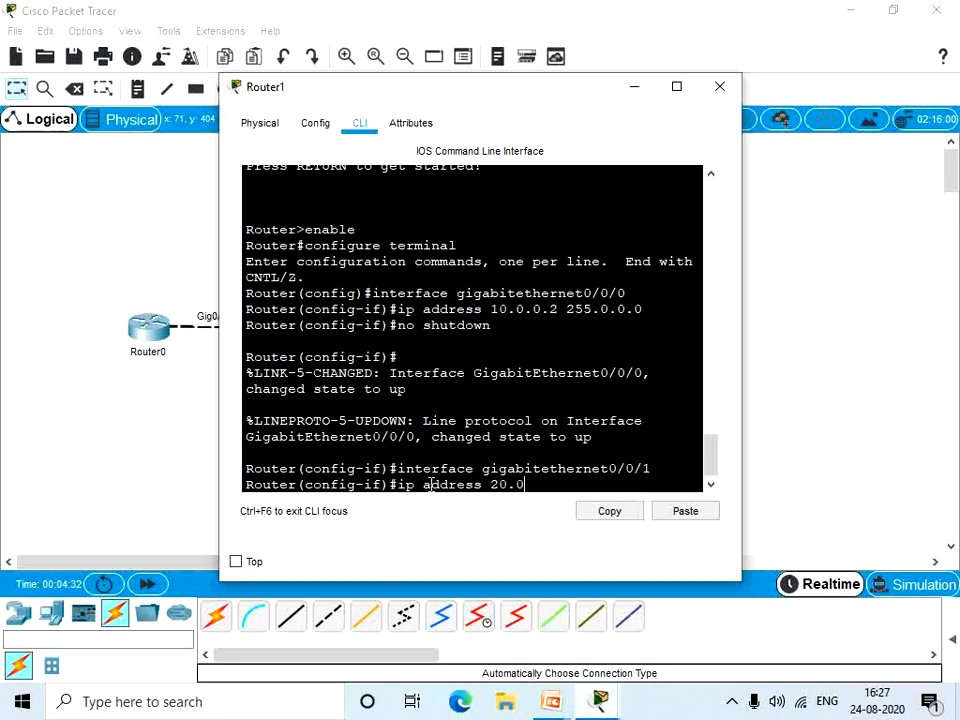
pyautogui.write('.0.1 255.0.0.0')
pyautogui.press('Return')
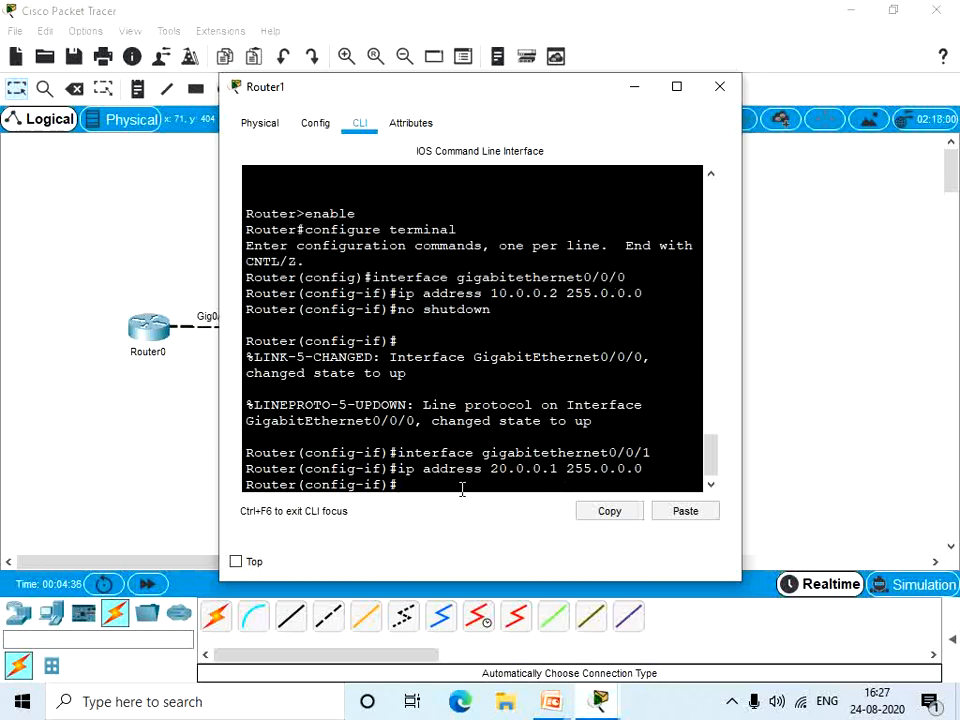
pyautogui.write('no shutdown')
pyautogui.press('Return')
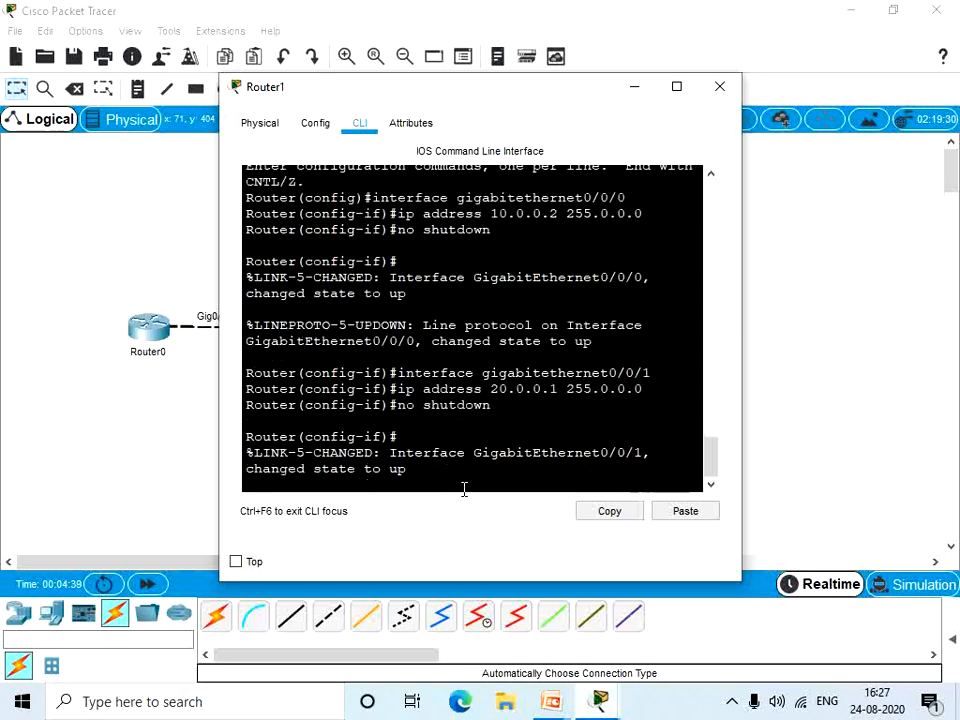
pyautogui.click(719, 86)
# Step: Open Router2's command line and answer no to the initial configuration dialog
pyautogui.click(455, 342)
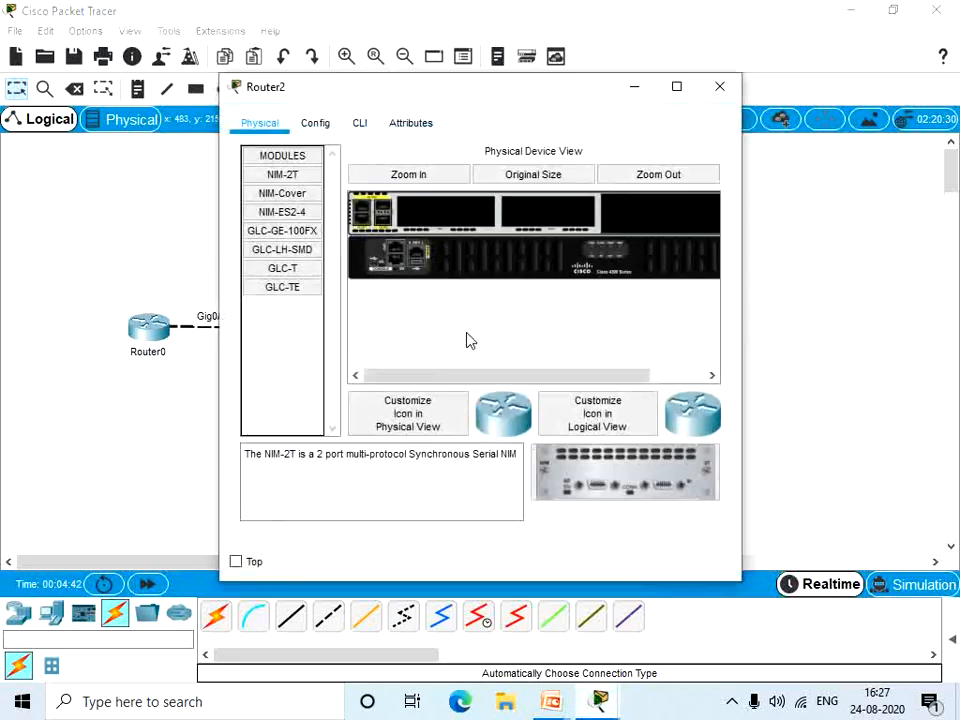
pyautogui.click(360, 123)
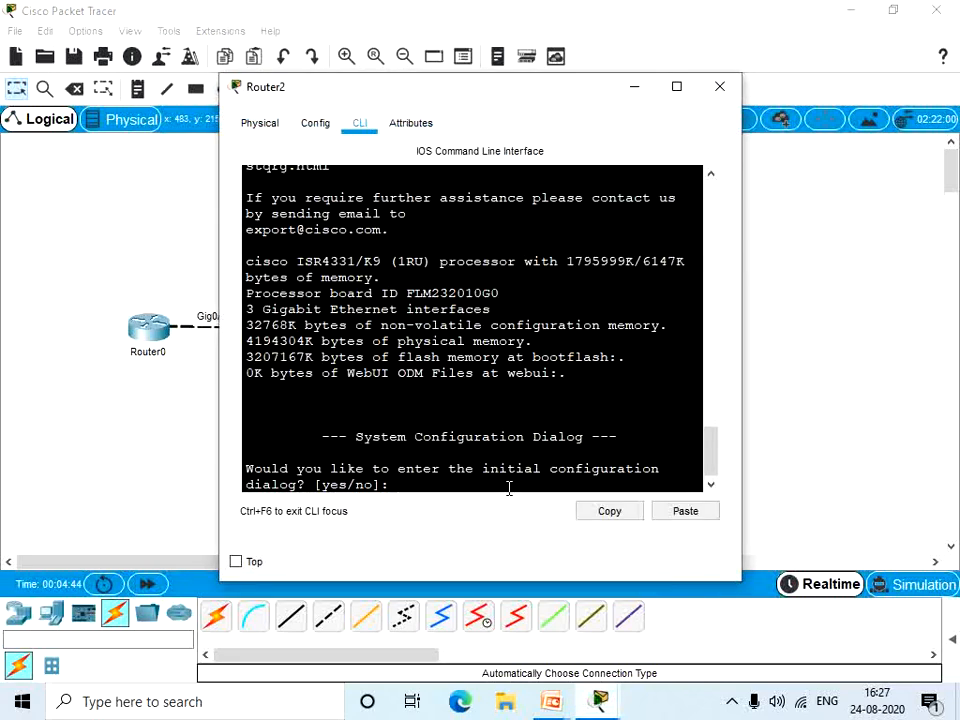
pyautogui.write('no')
pyautogui.press('Return')
pyautogui.press('Return')
# Step: Enter privileged mode on Router2 with enable and global configuration mode with configure terminal
pyautogui.write('enable')
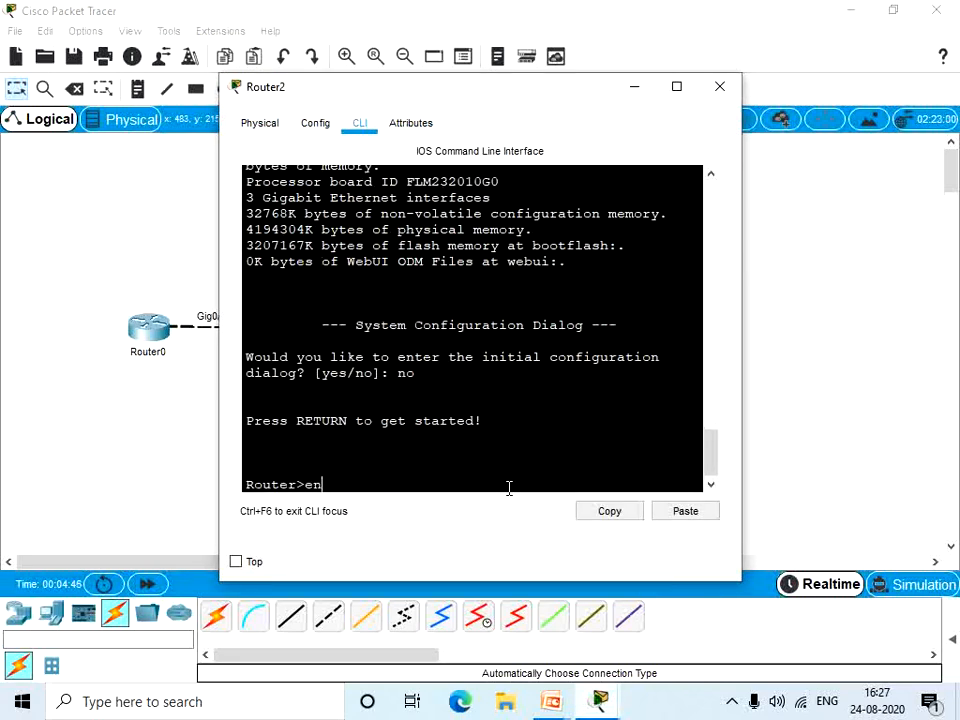
pyautogui.press('Return')
pyautogui.write('confi')
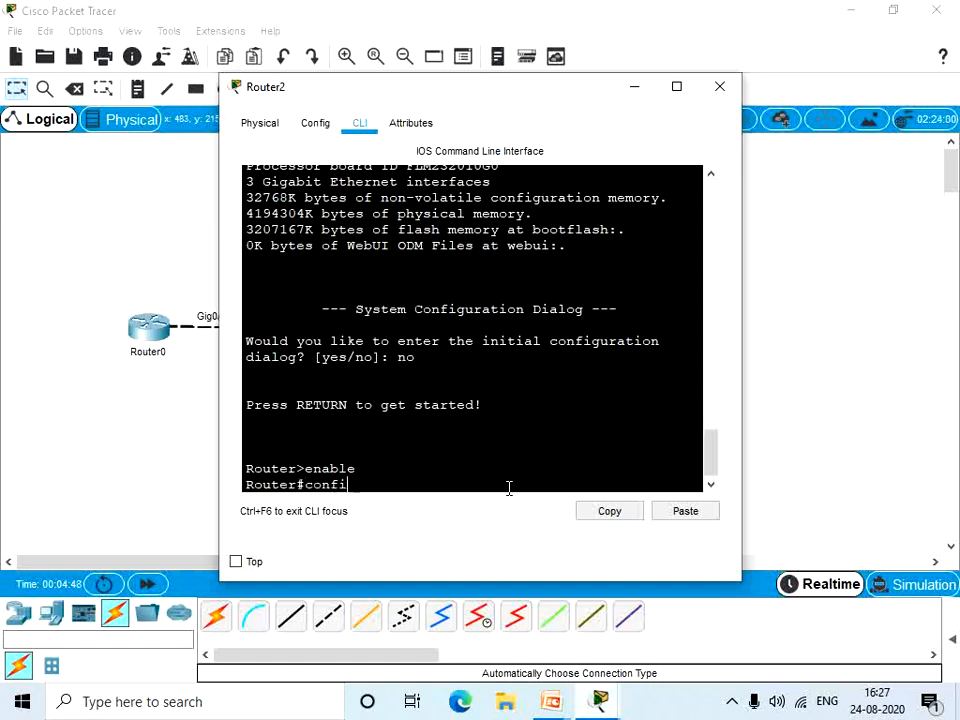
pyautogui.write('gure  termianl')
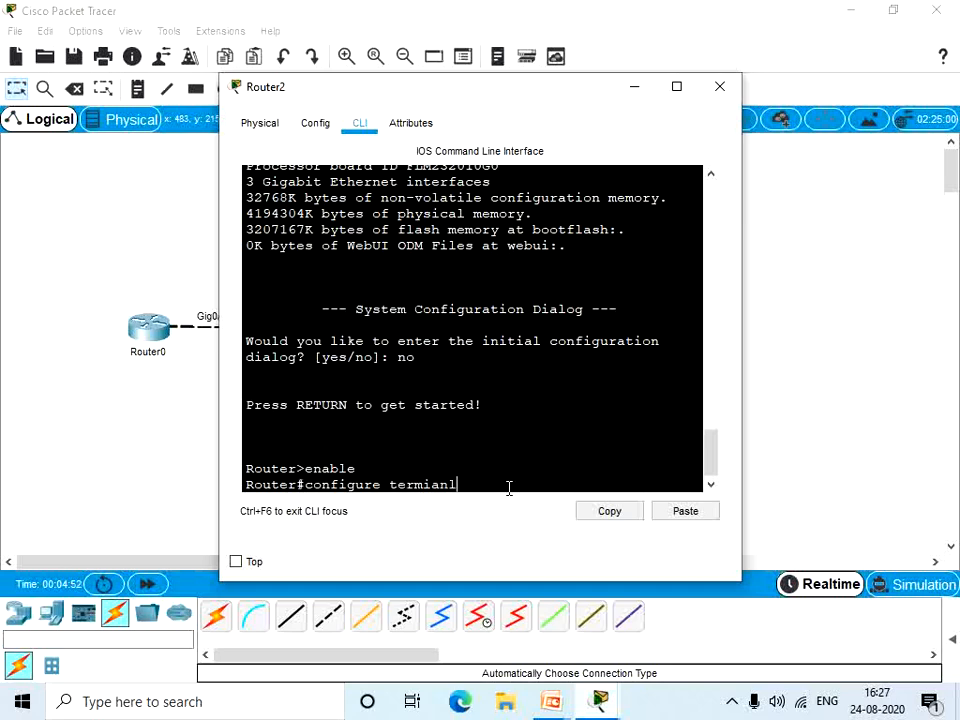
pyautogui.press('BackSpace')
pyautogui.press('BackSpace')
pyautogui.press('BackSpace')
pyautogui.write('nal')
pyautogui.press('Return')
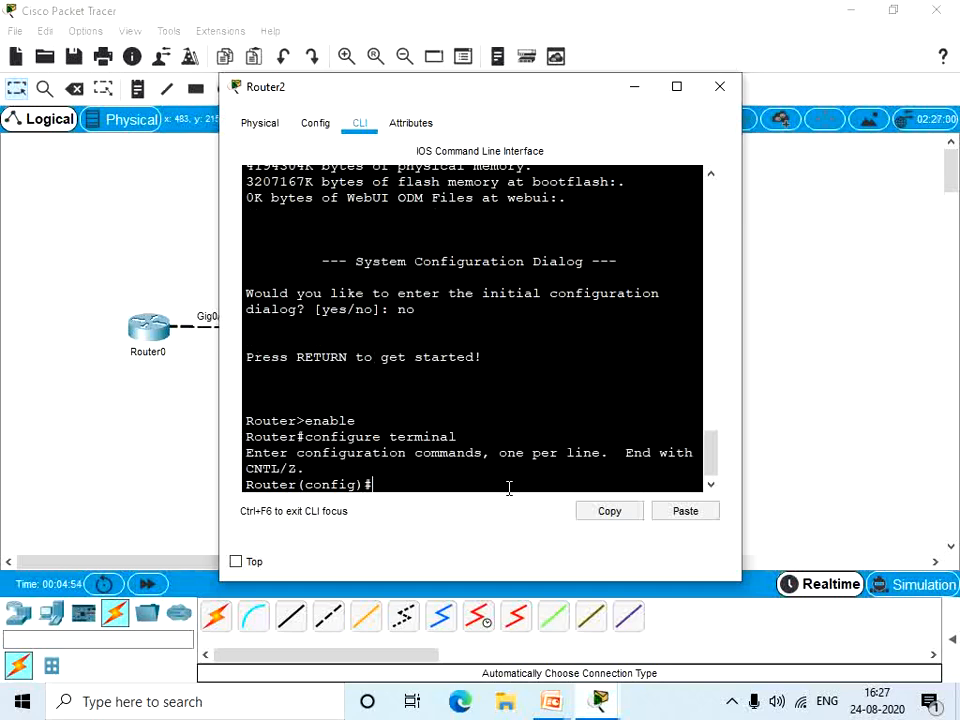
# Step: Enter interface configuration mode for gigabitethernet0/0/0 on Router2
pyautogui.write('interfca')
pyautogui.press('BackSpace')
pyautogui.write('ce gig')
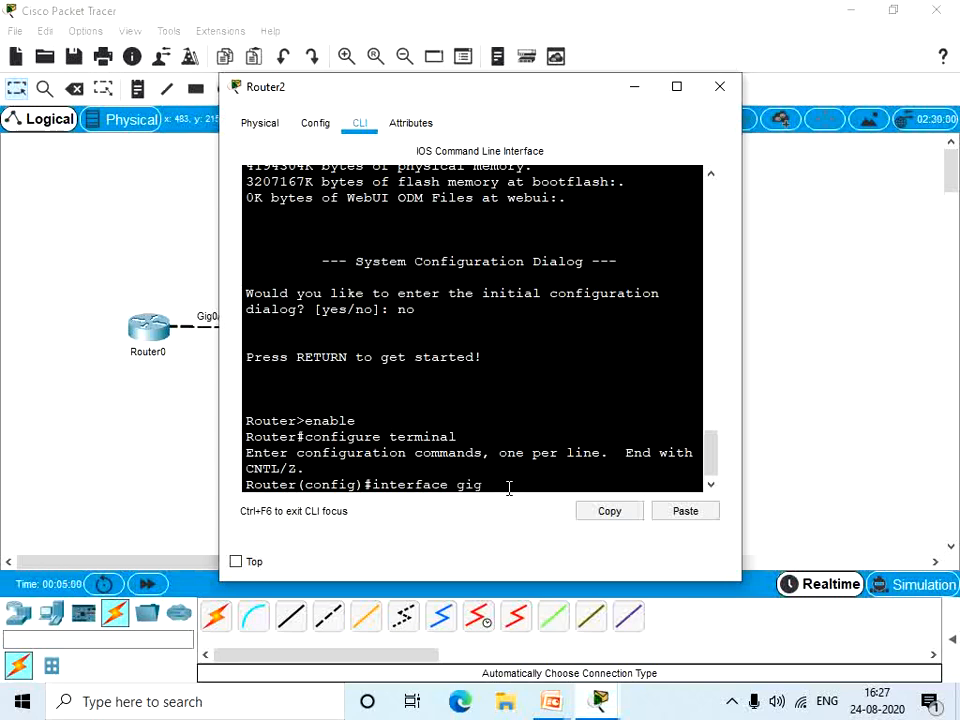
pyautogui.write('abitethernewt0/0/0')
pyautogui.press('Return')
# Step: Assign IP address 20.0.0.2 with mask 255.0.0.0 to Router2's gigabitethernet0/0/0 interface
pyautogui.write('ig-if)#i')
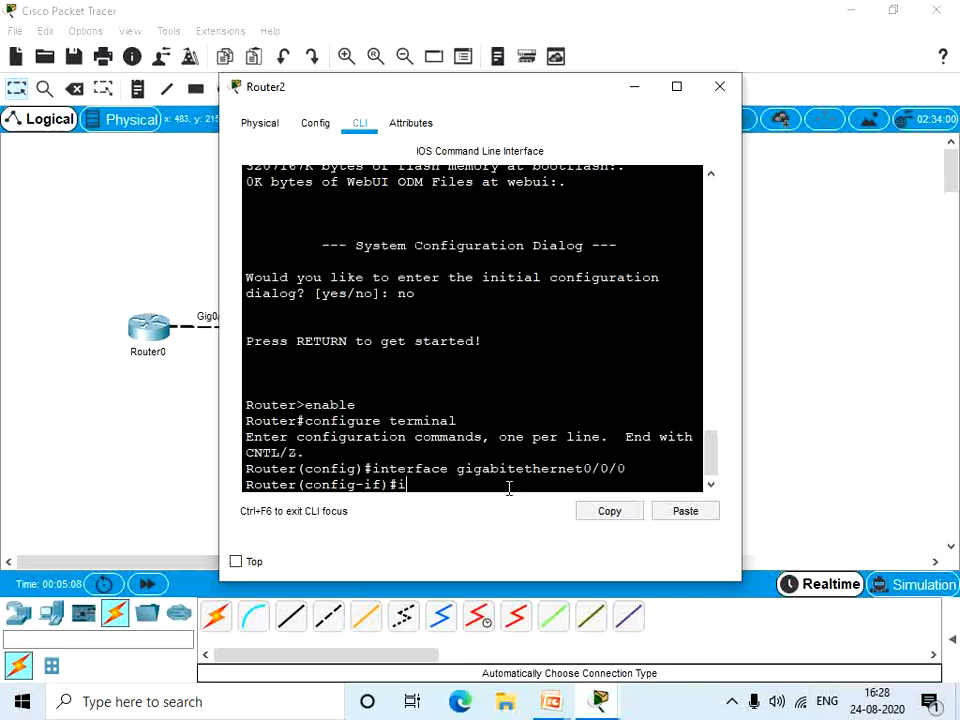
pyautogui.write('p addres')
pyautogui.press('BackSpace')
pyautogui.press('BackSpace')
pyautogui.press('BackSpace')
pyautogui.write('ress 20.0.0.2 255.0.0.0')
pyautogui.press('Return')
# Step: Bring up Router2's gigabitethernet0/0/0 interface with the no shutdown command and close the router window
pyautogui.write('n')
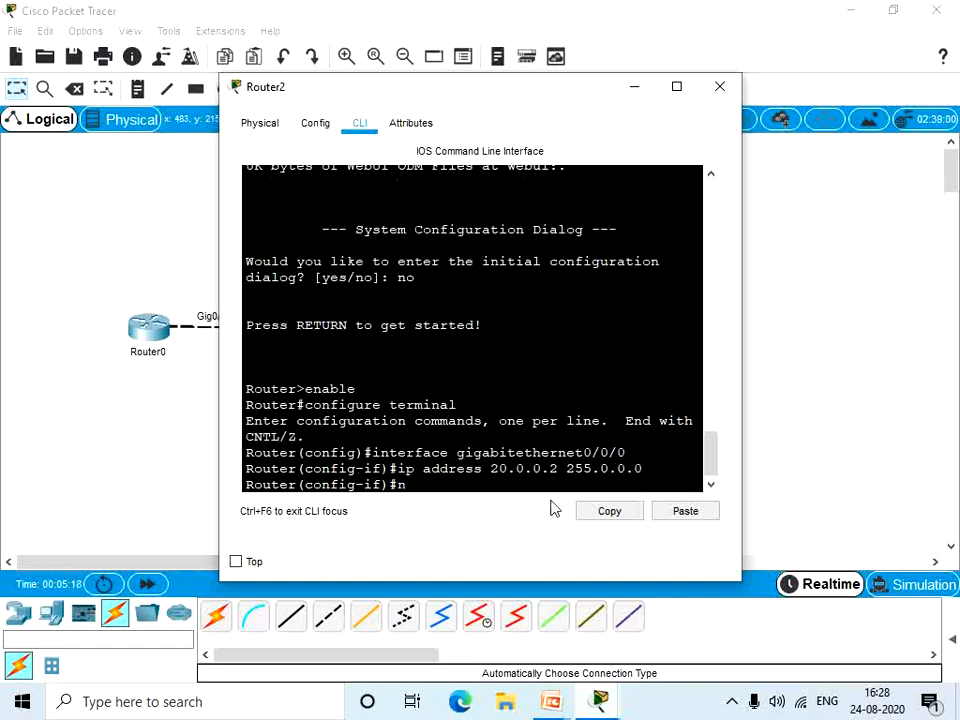
pyautogui.write('o shutdown')
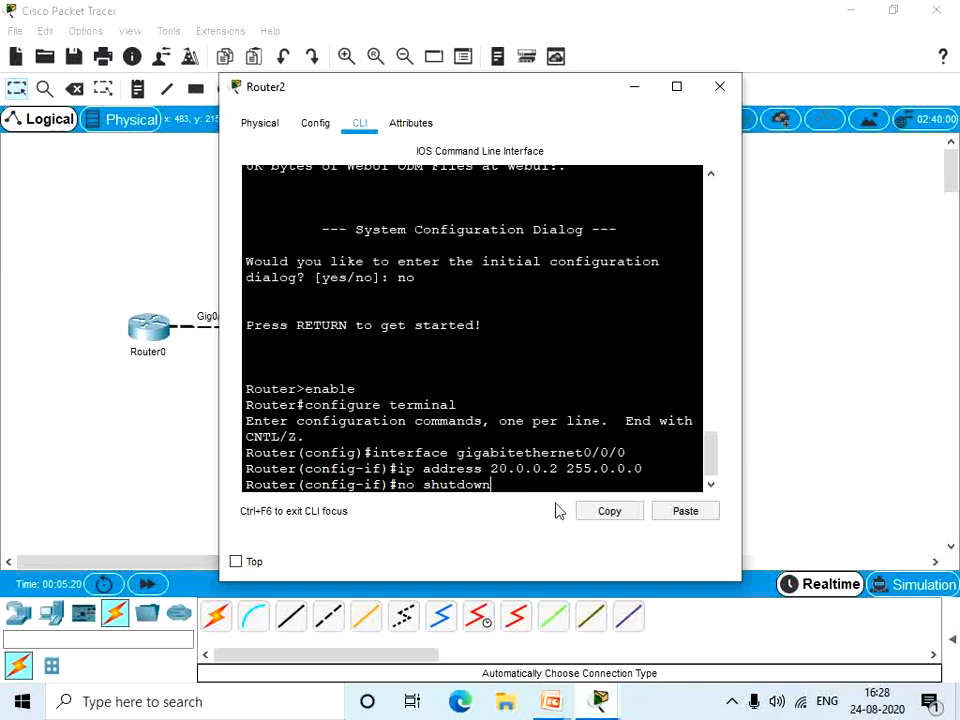
pyautogui.press('Return')
pyautogui.press('Return')
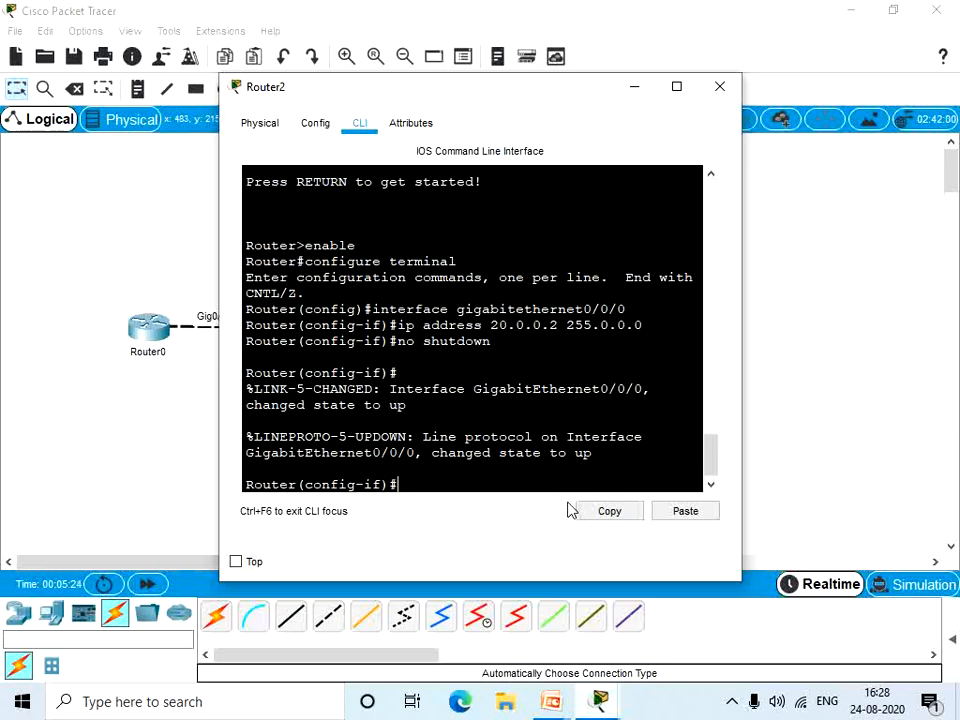
pyautogui.click(719, 87)
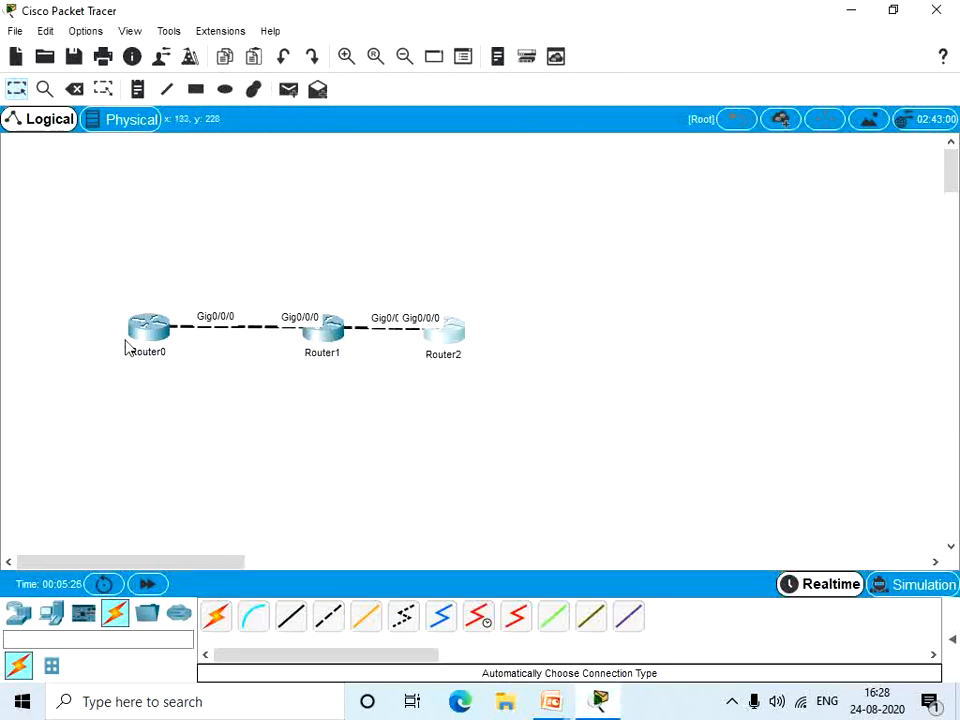
# Step: In Router0's command line, exit interface configuration mode and start OSPF process 1 with router ospf 1
pyautogui.click(150, 334)
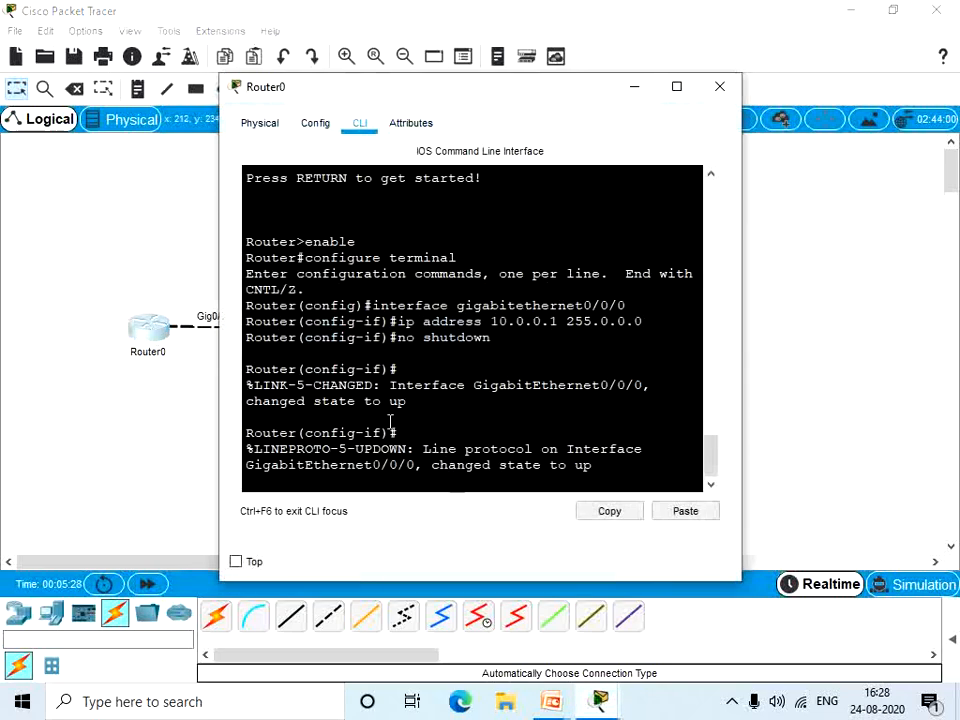
pyautogui.press('Return')
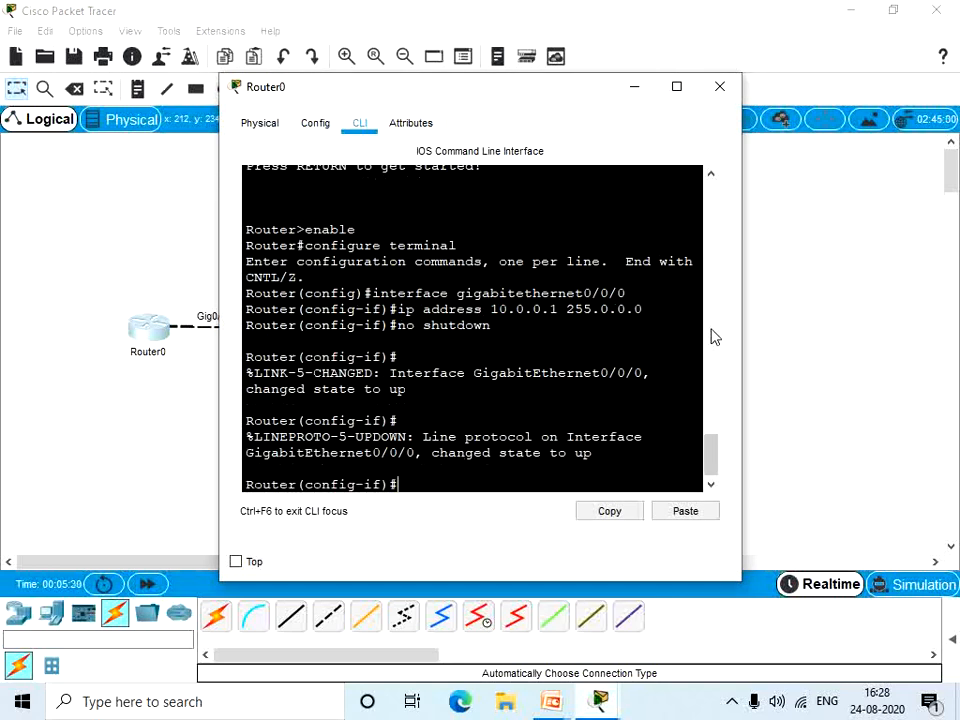
pyautogui.write('t')
pyautogui.press('Return')
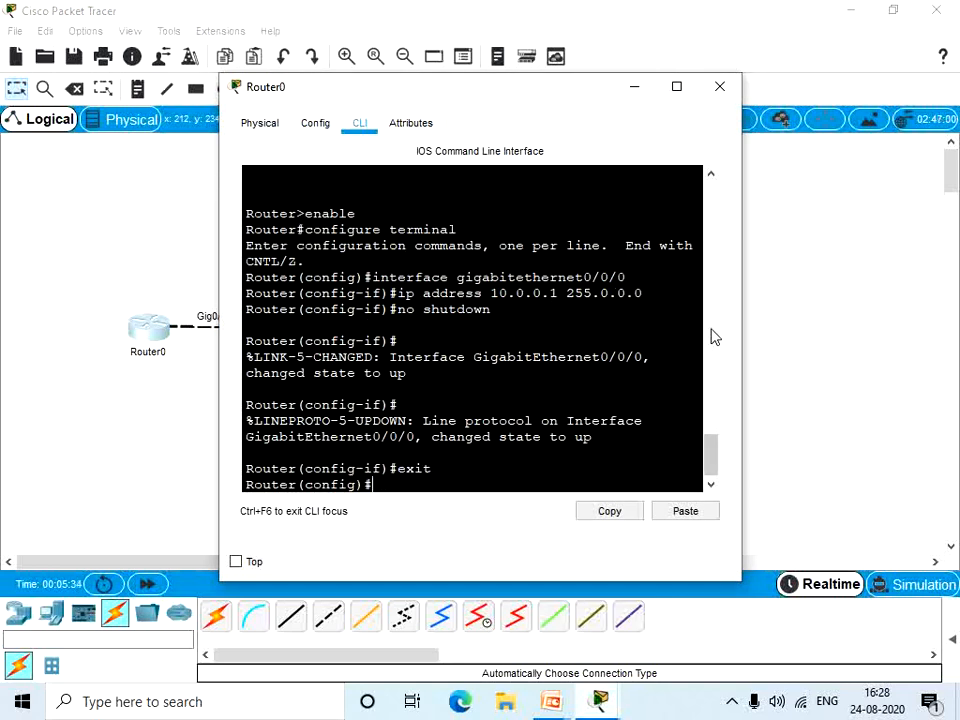
pyautogui.write('router ospf 1')
pyautogui.press('Return')
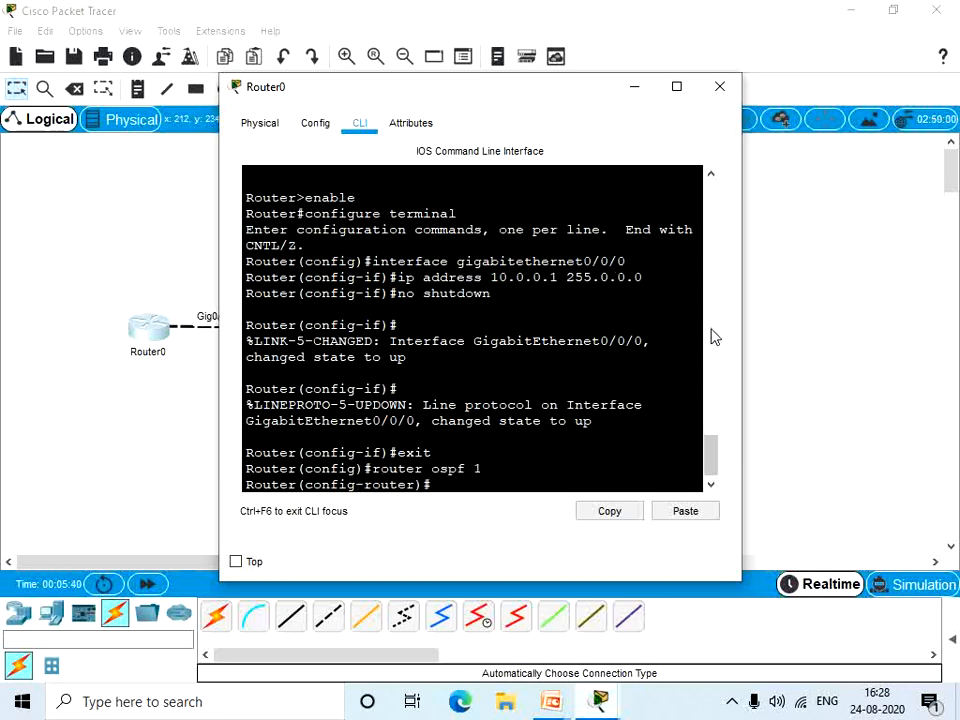
# Step: Advertise network 10.0.0.0 with wildcard mask 0.255.255.255 in OSPF area 0 on Router0 and close the router window
pyautogui.write('network 10.0.0.0')
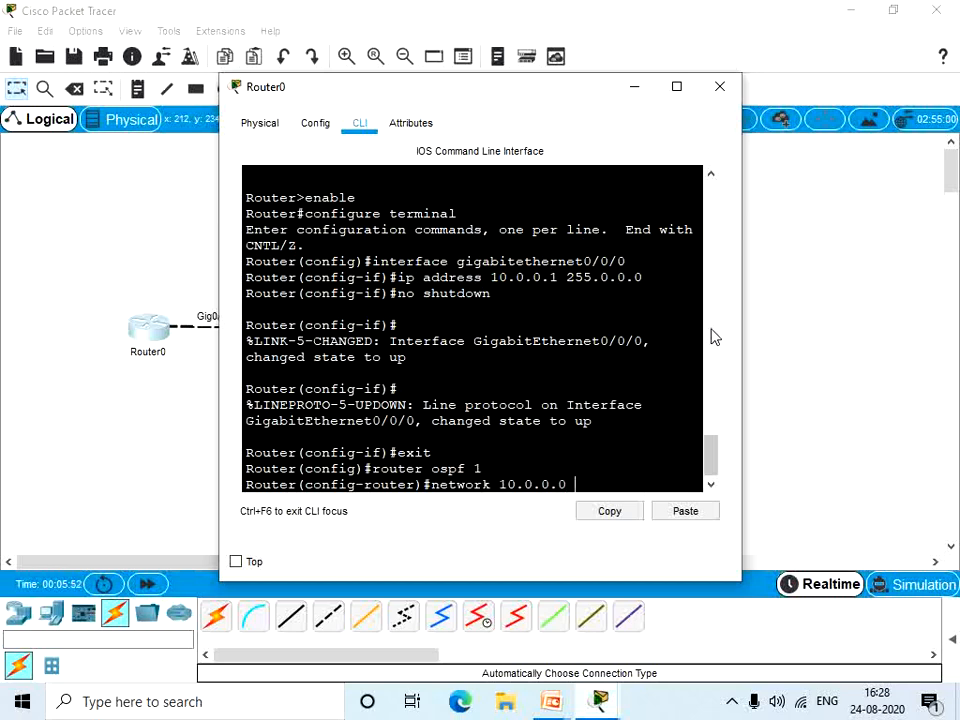
pyautogui.write(' 0.255.255.255 ')
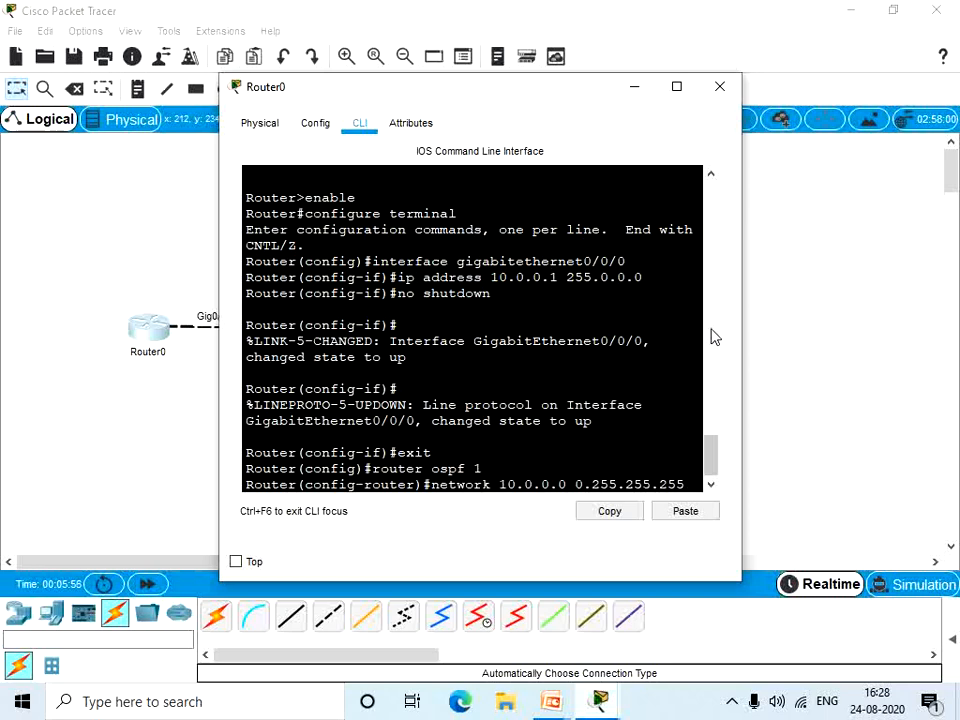
pyautogui.write('area')
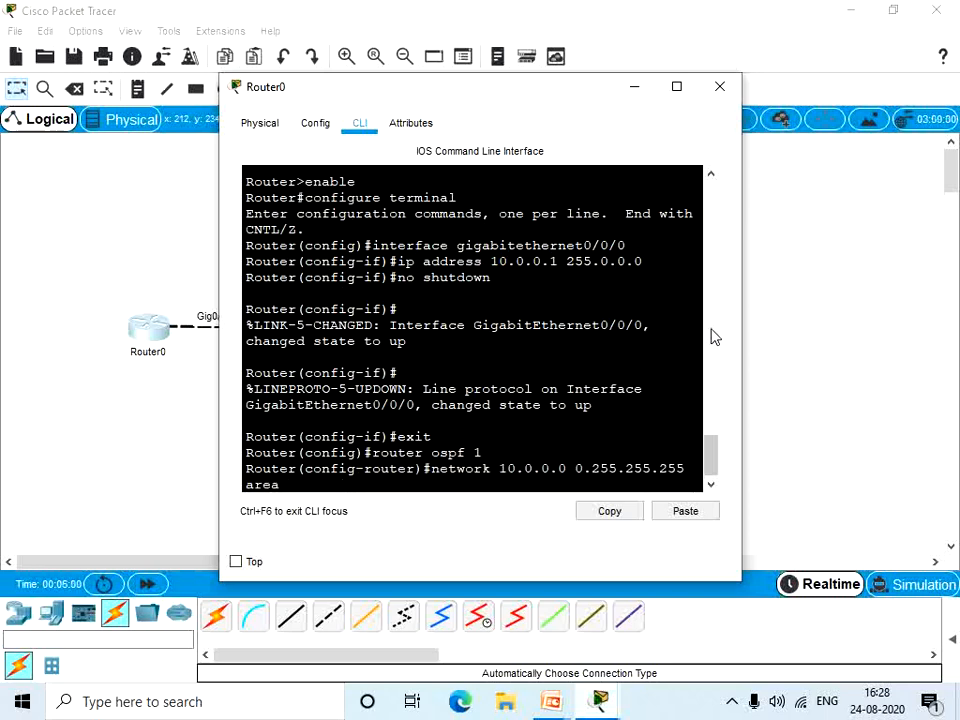
pyautogui.write(' 0')
pyautogui.press('Return')
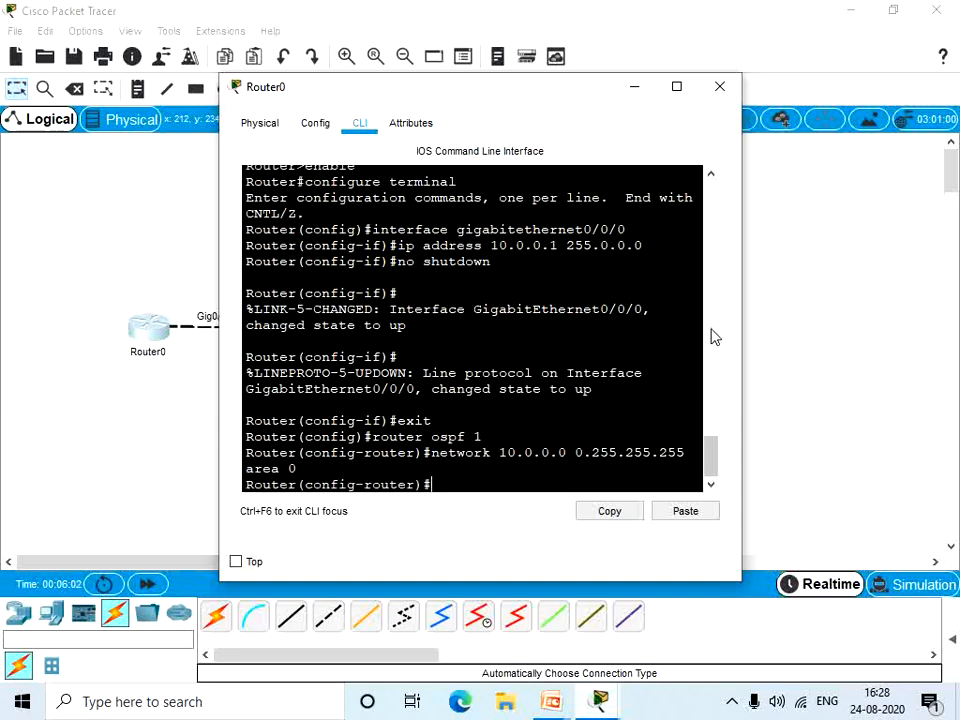
pyautogui.click(718, 90)
# Step: In Router1's command line, exit interface configuration mode and start OSPF process 1 with router ospf 1
pyautogui.click(321, 328)
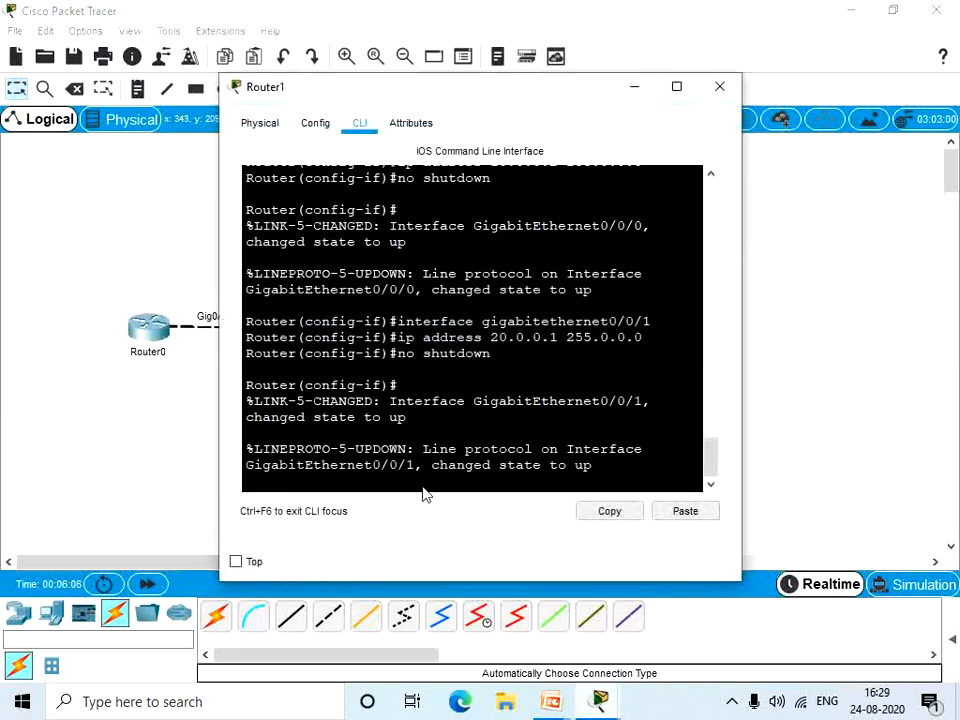
pyautogui.press('Return')
pyautogui.write('exit')
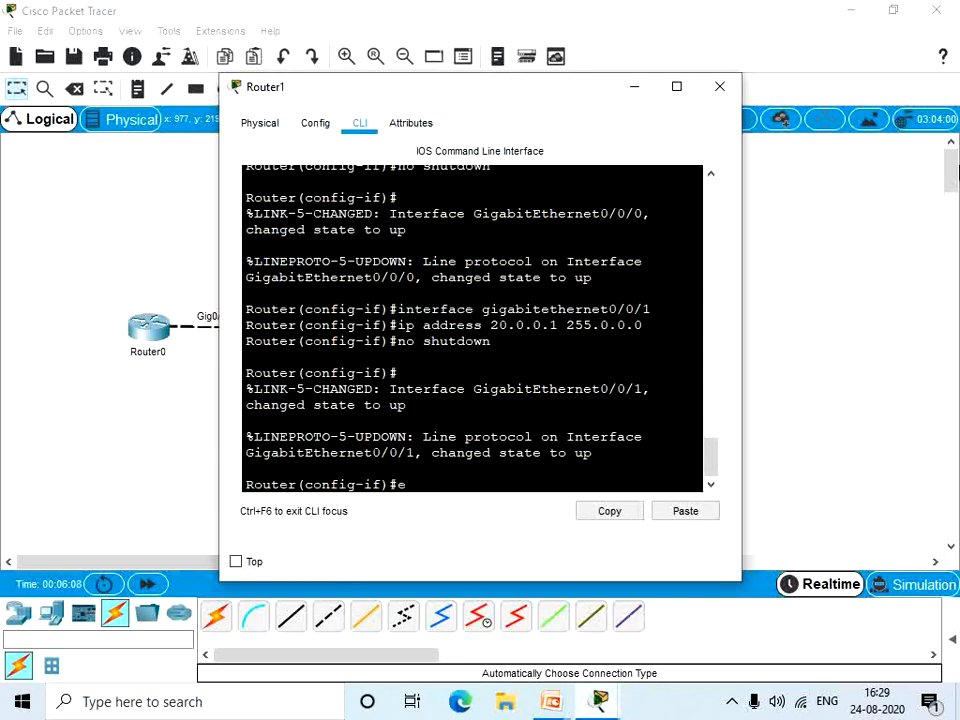
pyautogui.press('Return')
pyautogui.write('r(config)#r')
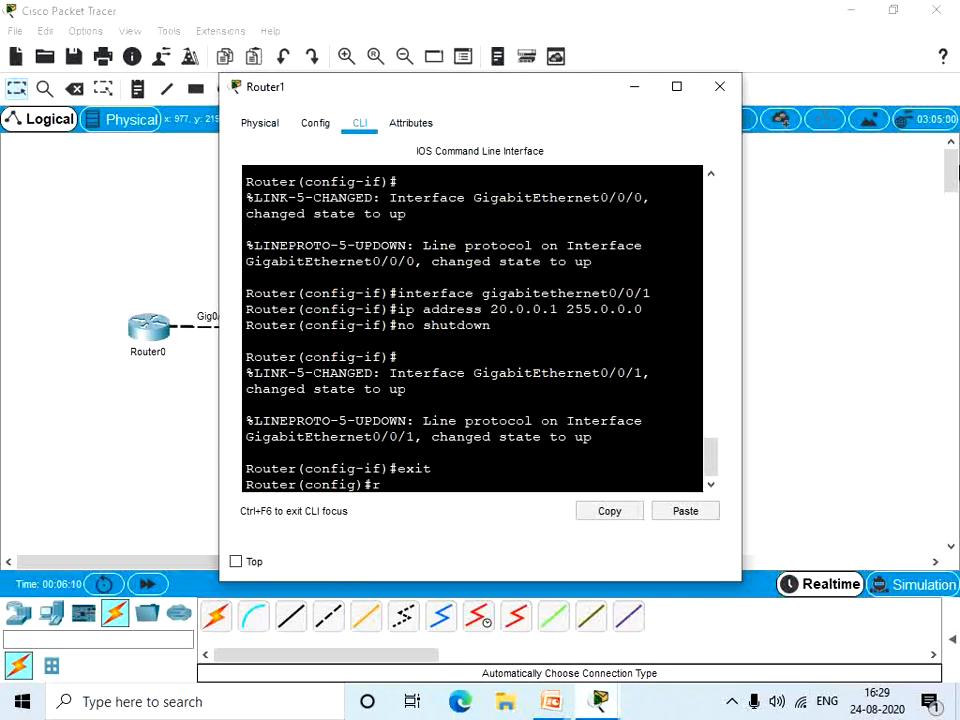
pyautogui.write('outer ospf 1')
pyautogui.press('Return')
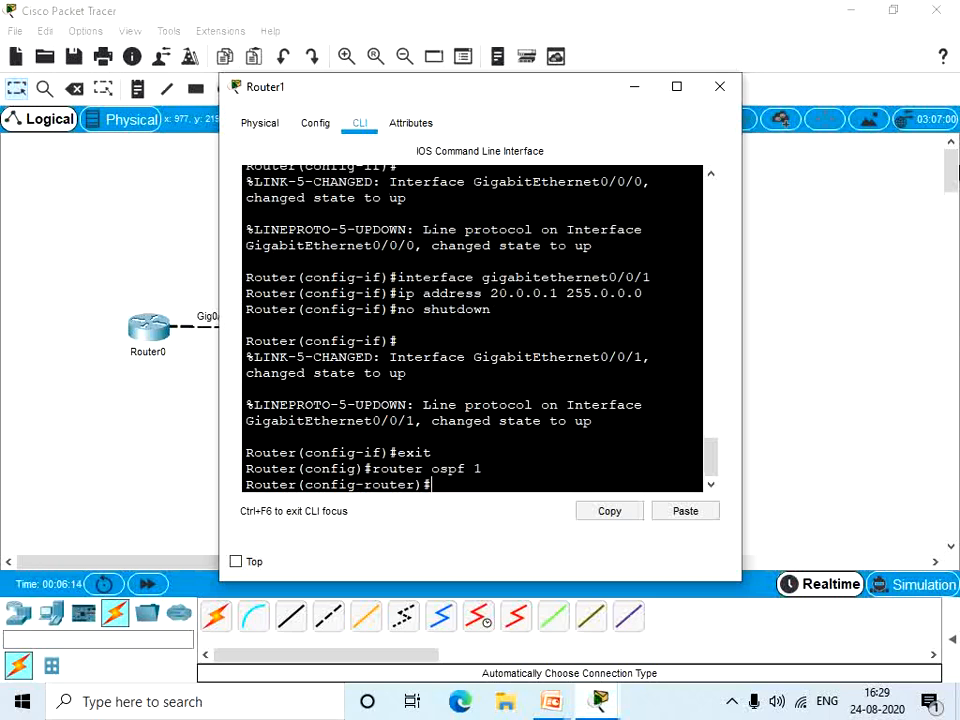
# Step: Advertise network 10.0.0.0 with wildcard mask 0.255.255.255 in OSPF area 0 on Router1
pyautogui.write('network 10.0.')
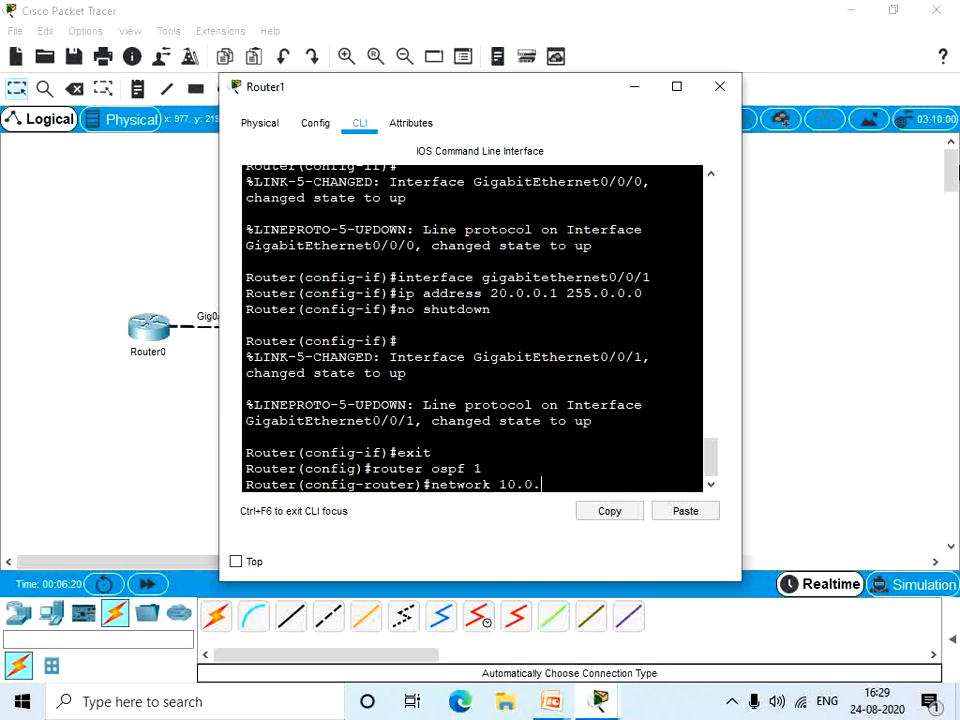
pyautogui.write('0.0')
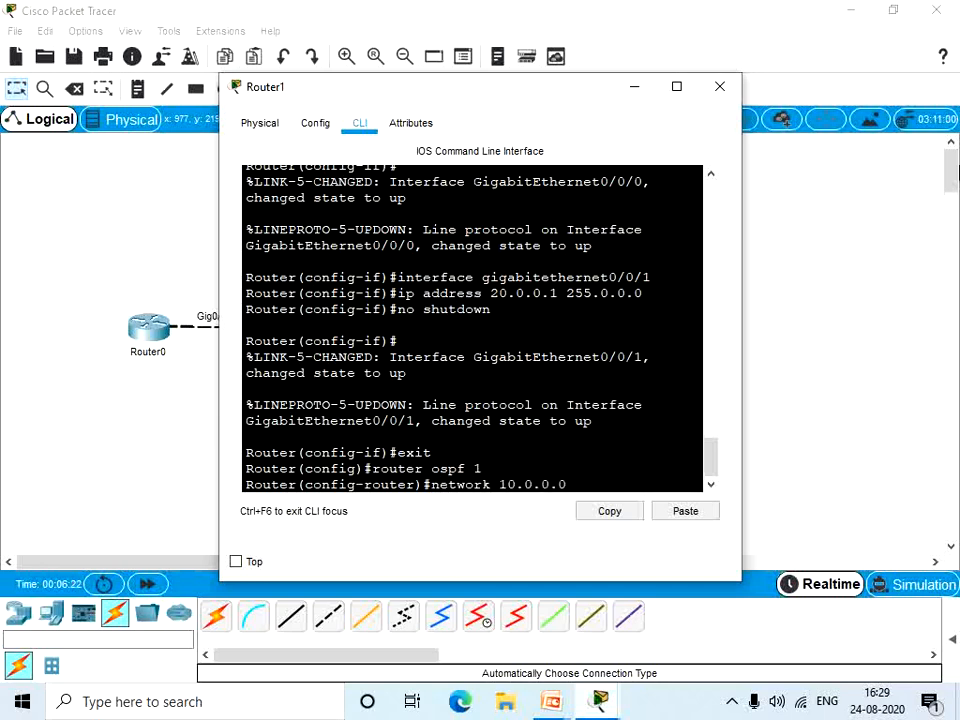
pyautogui.write(' 0.')
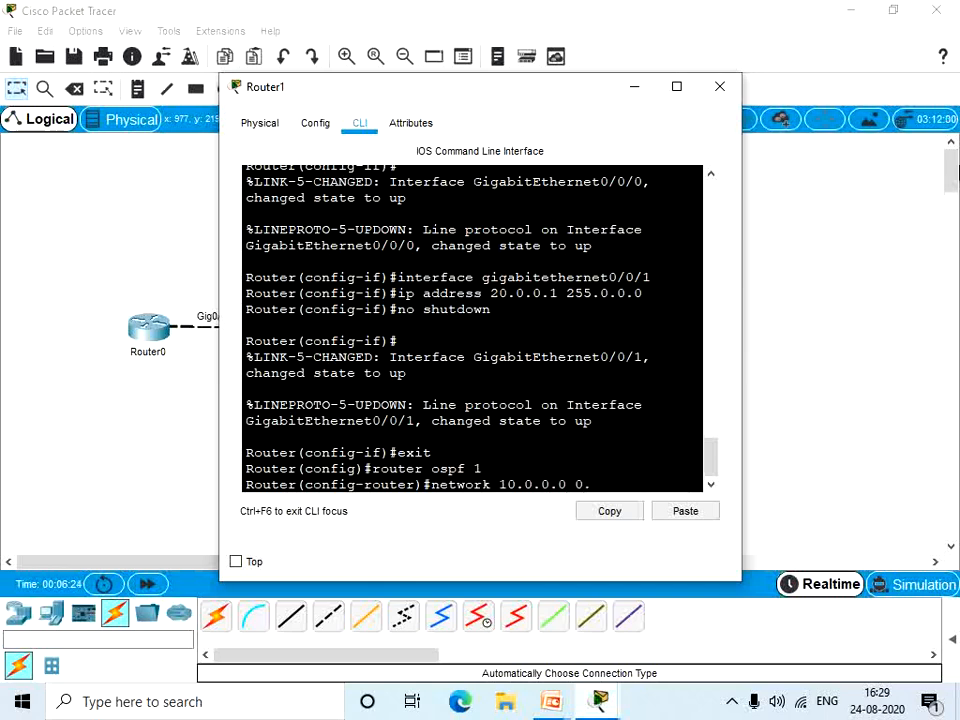
pyautogui.write('255.255.255 a')
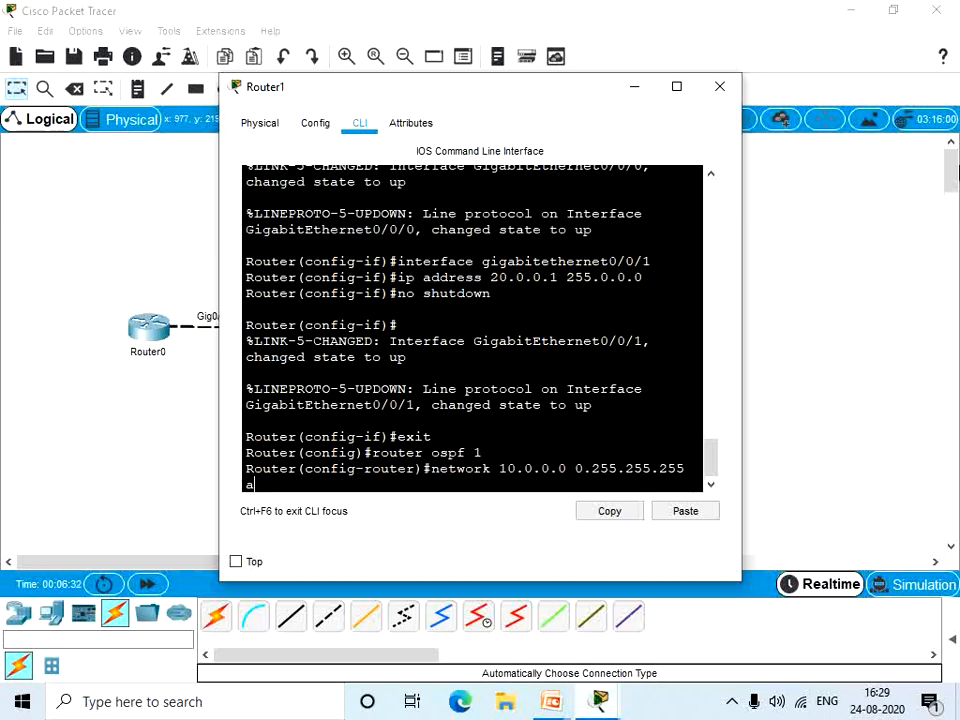
pyautogui.write('rea 0')
pyautogui.press('Return')
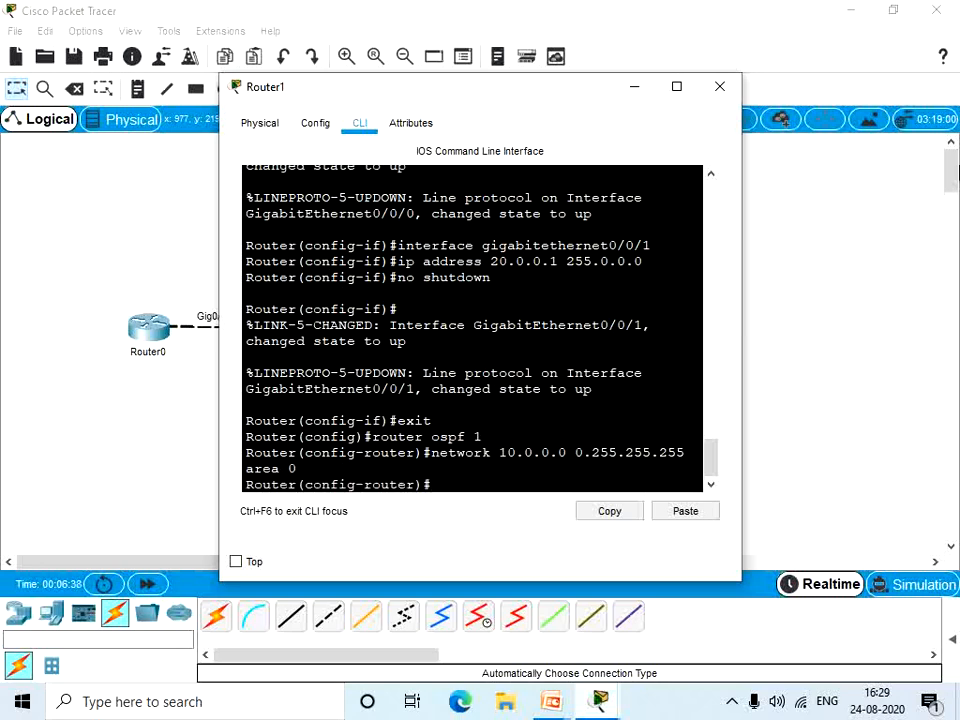
# Step: Try to advertise network 20.0.0.0 with wildcard mask 0.255.255.255.255 in OSPF area 0 on Router1
pyautogui.write('network 20.0.0.0')
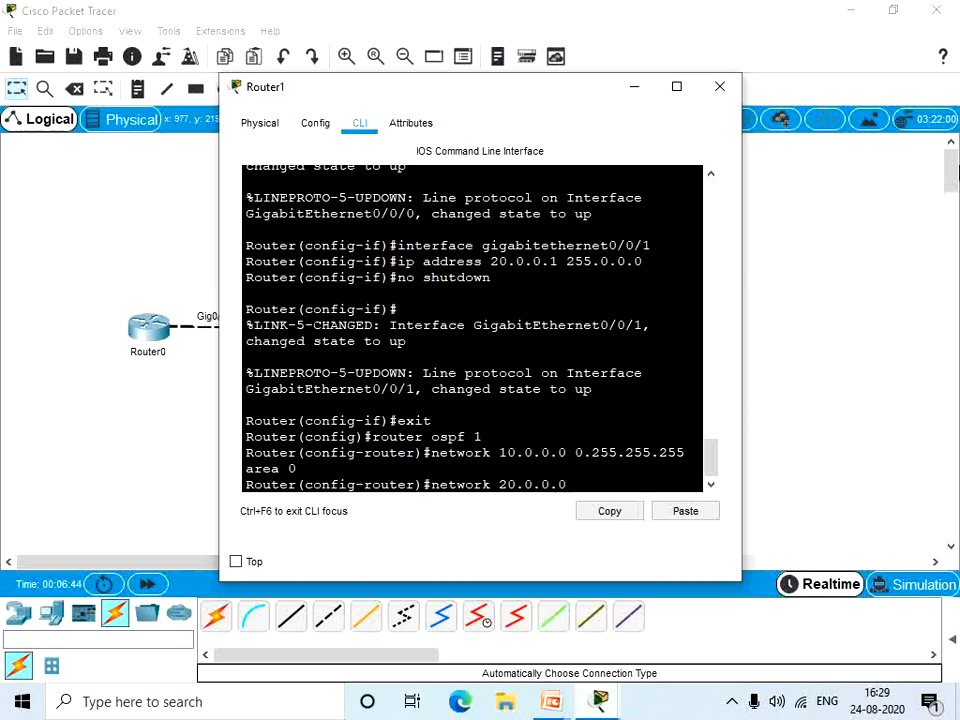
pyautogui.write(' 0.255.255')
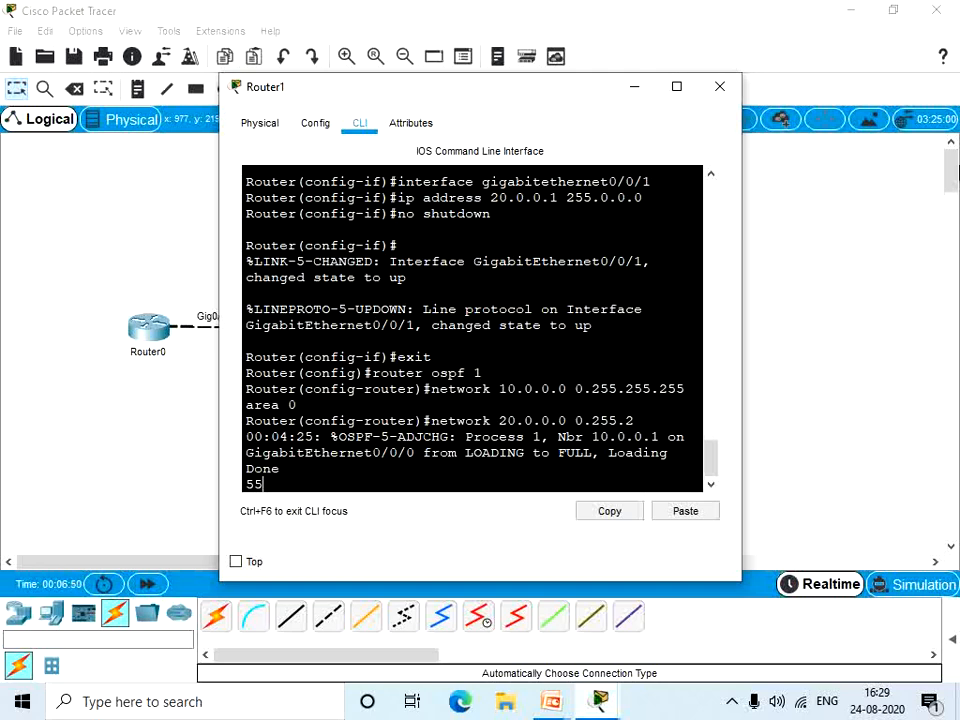
pyautogui.write('255.255 area 0')
pyautogui.press('Return')
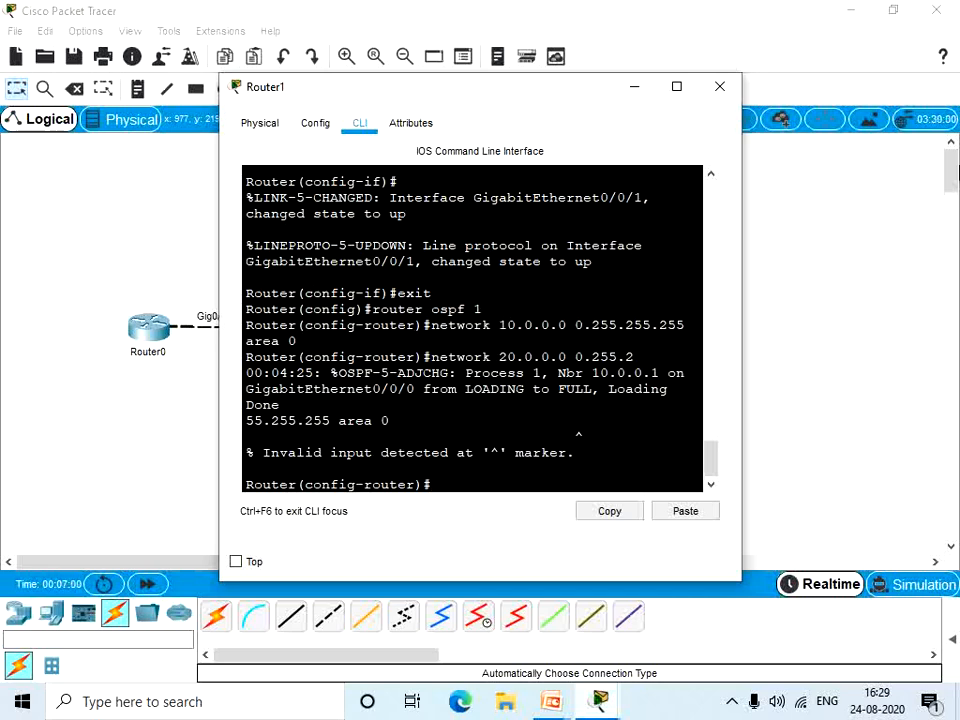
# Step: Recall the network 20.0.0.0 area 0 command on Router1, correct its wildcard mask to 0.255.255.255, run it and close the router window
pyautogui.press('Up')
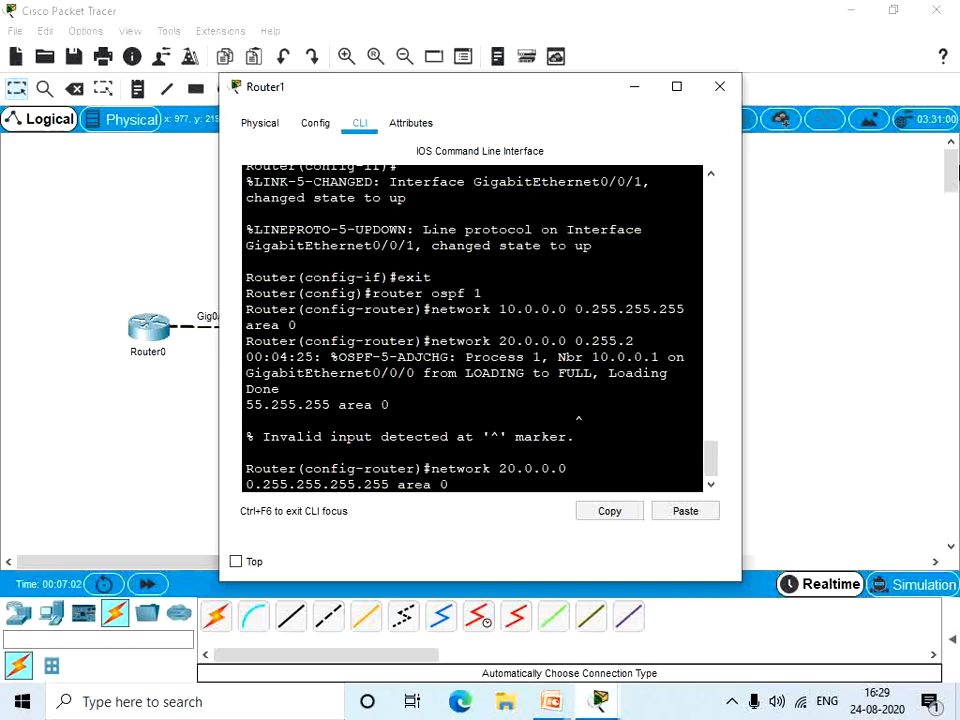
pyautogui.press('Left')
pyautogui.press('Left')
pyautogui.press('Left')
pyautogui.press('Left')
pyautogui.press('BackSpace')
pyautogui.press('BackSpace')
pyautogui.press('BackSpace')
pyautogui.press('BackSpace')
pyautogui.press('BackSpace')
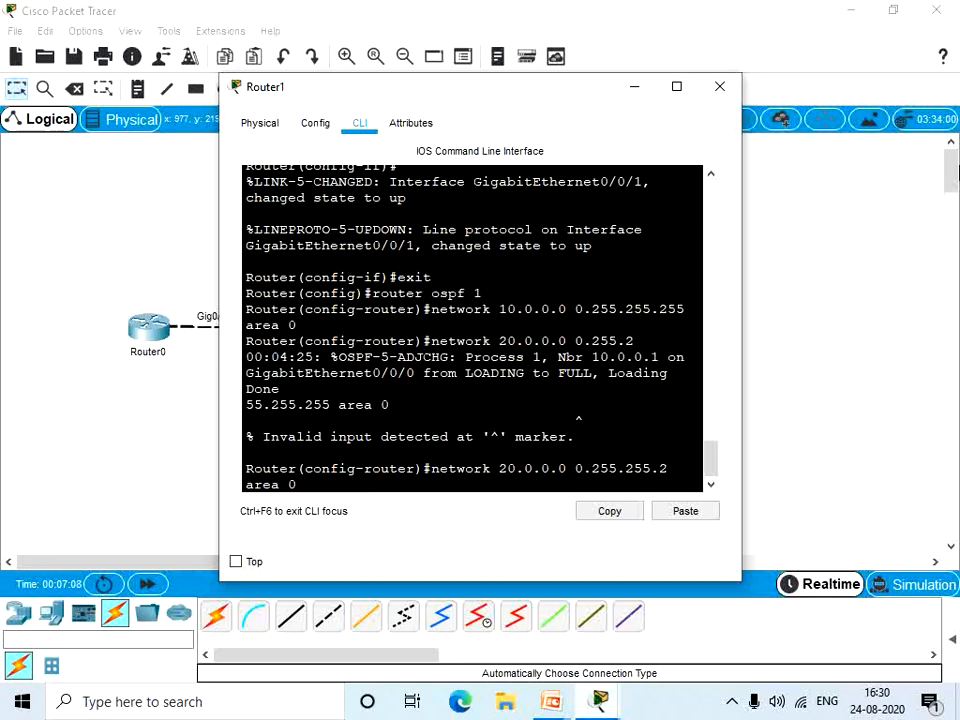
pyautogui.write('55')
pyautogui.press('Return')
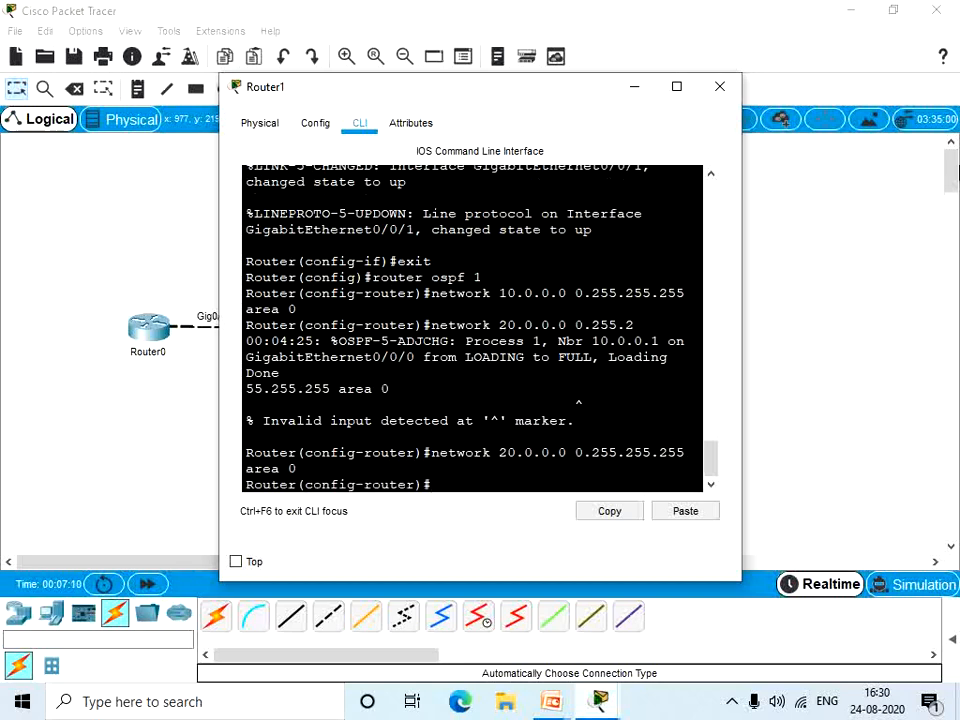
pyautogui.click(725, 94)
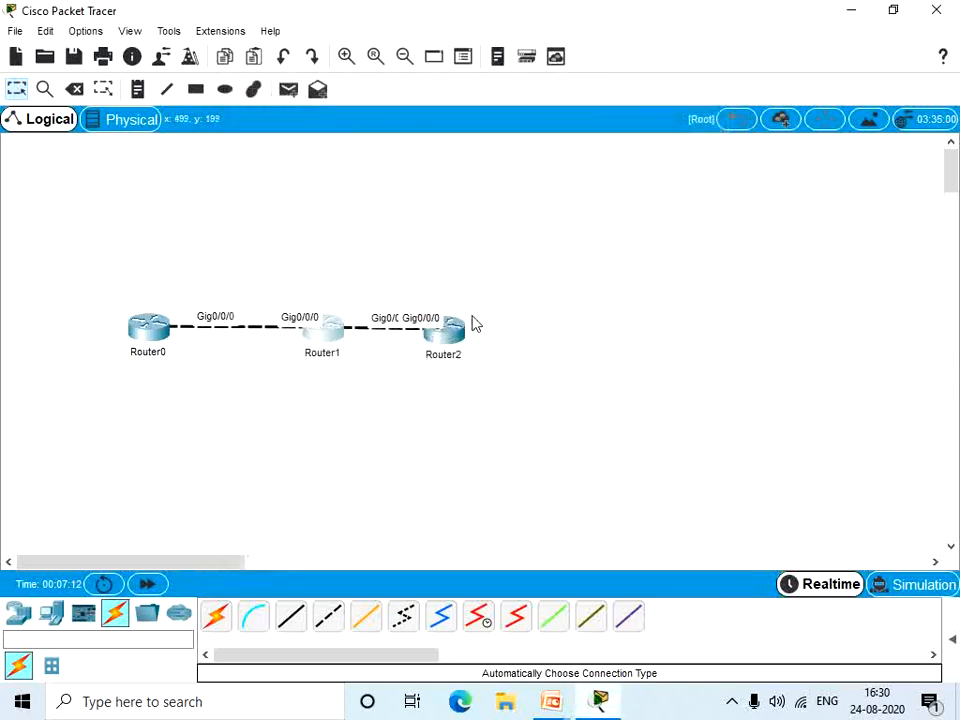
# Step: In Router2's command line, exit interface configuration mode and start OSPF process 1 with router ospf 1
pyautogui.click(444, 358)
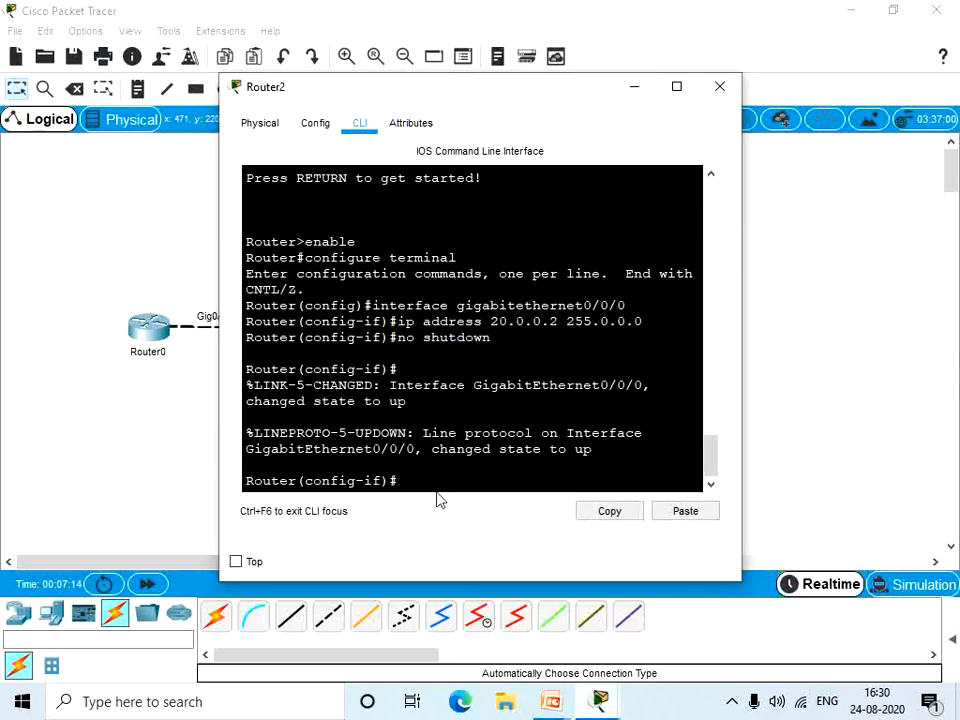
pyautogui.write('exi')
pyautogui.write('t')
pyautogui.press('Return')
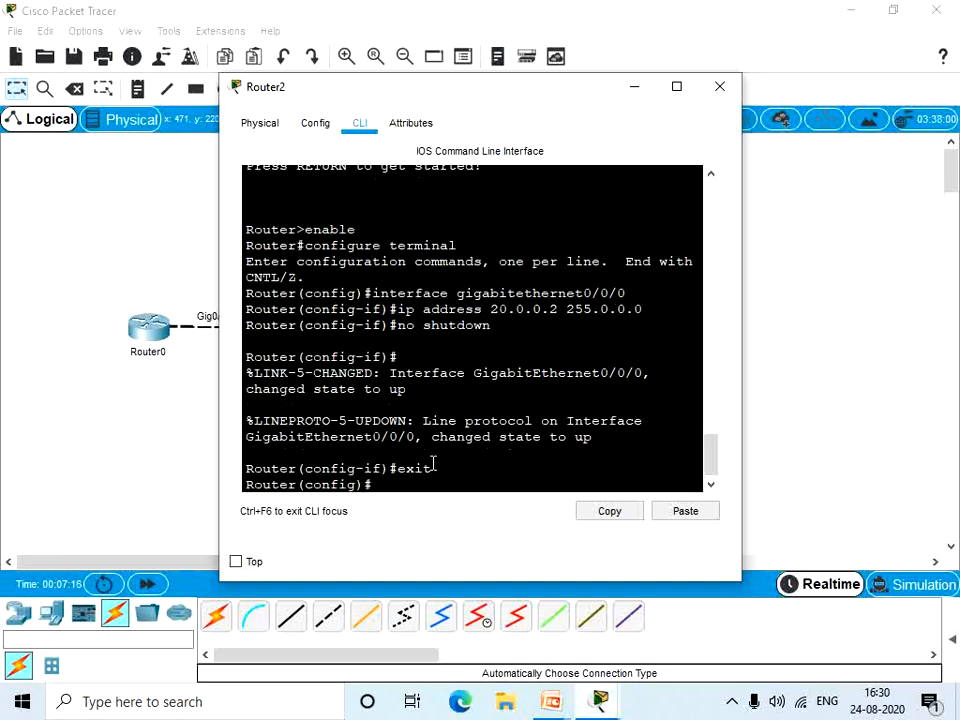
pyautogui.write('router ospf 1')
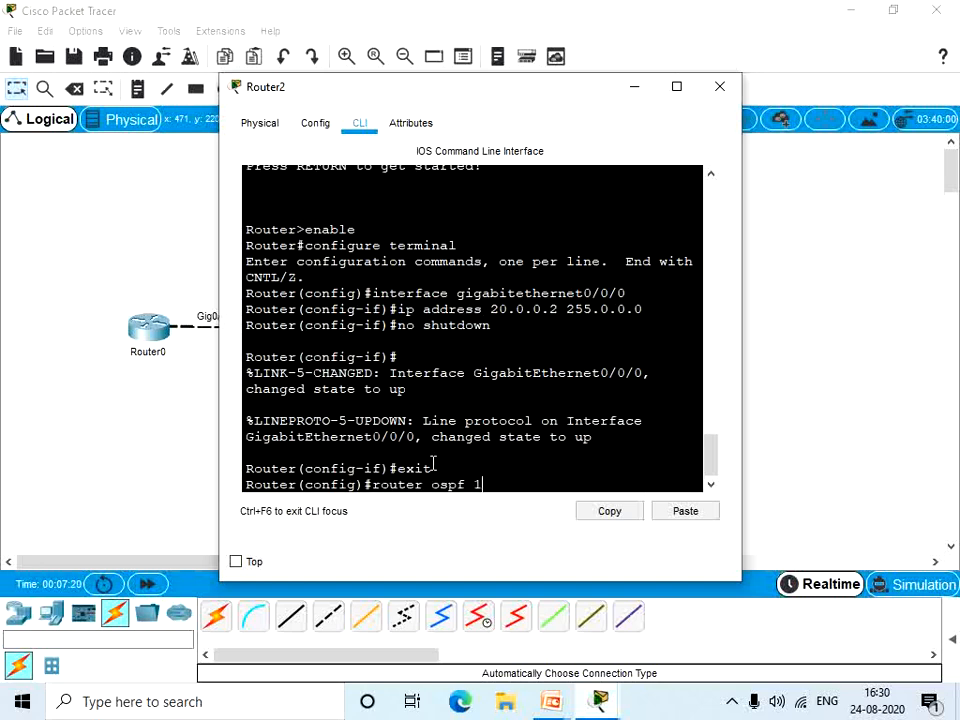
pyautogui.press('Return')
# Step: Advertise network 20.0.0.0 with wildcard mask 0.255.255.255 in OSPF area 0 on Router2 and close the router window
pyautogui.write('netwo')
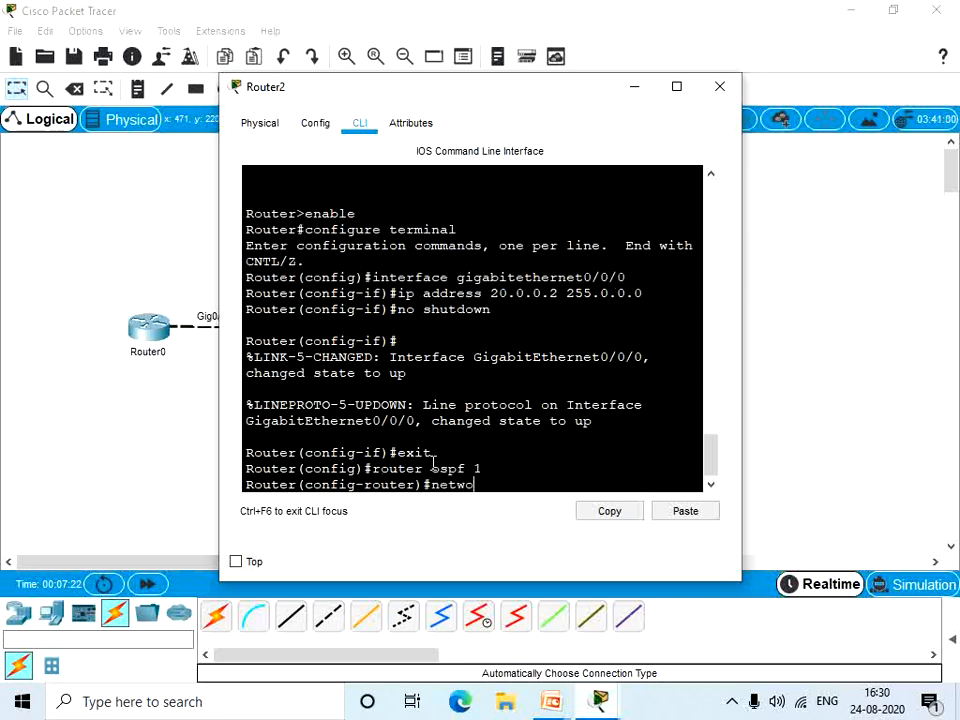
pyautogui.write('rk 20.0.0.0 0.255')
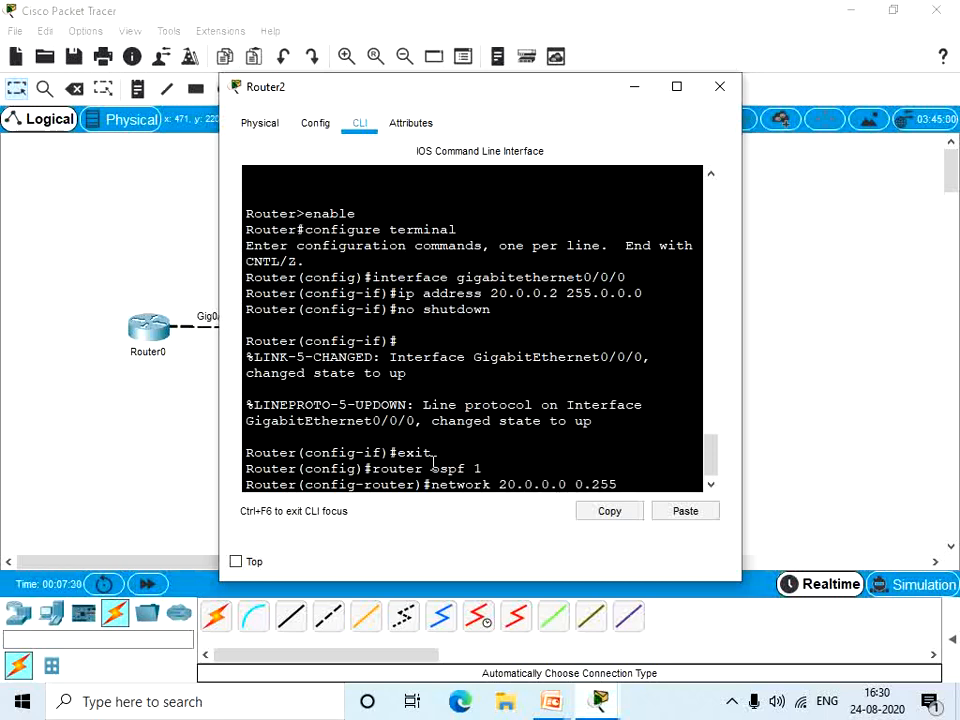
pyautogui.write('.255.255 area')
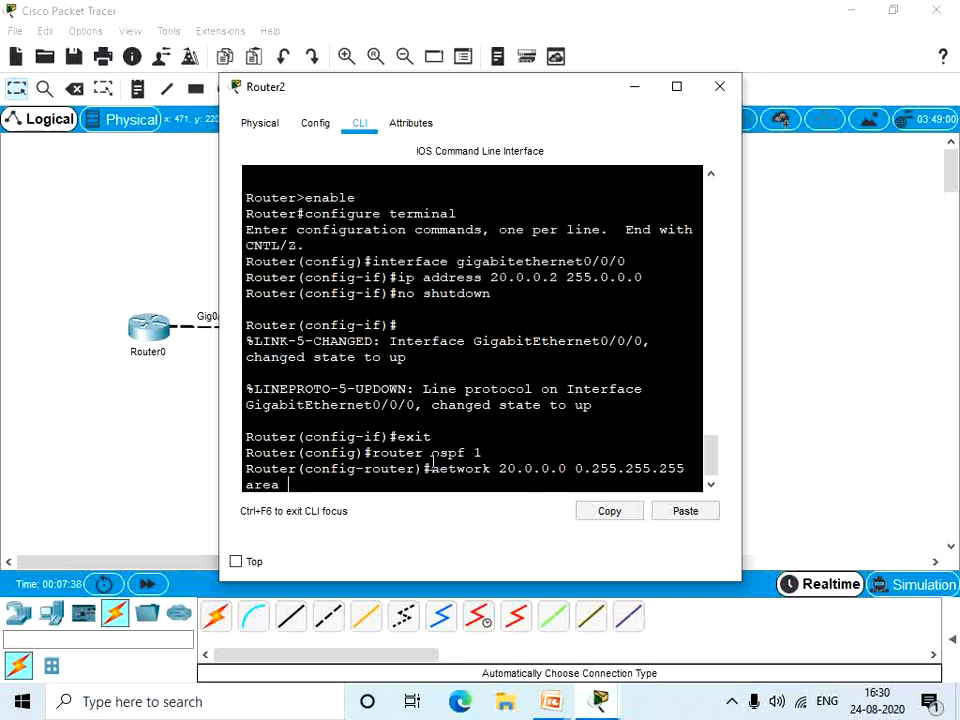
pyautogui.write(' 0')
pyautogui.press('Return')
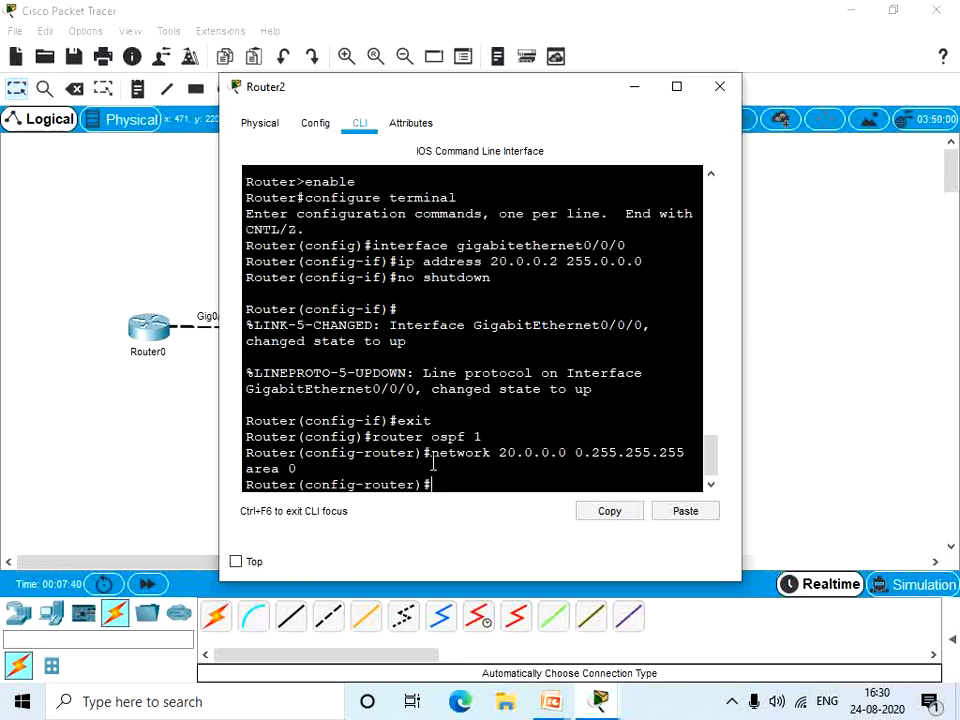
pyautogui.click(719, 86)
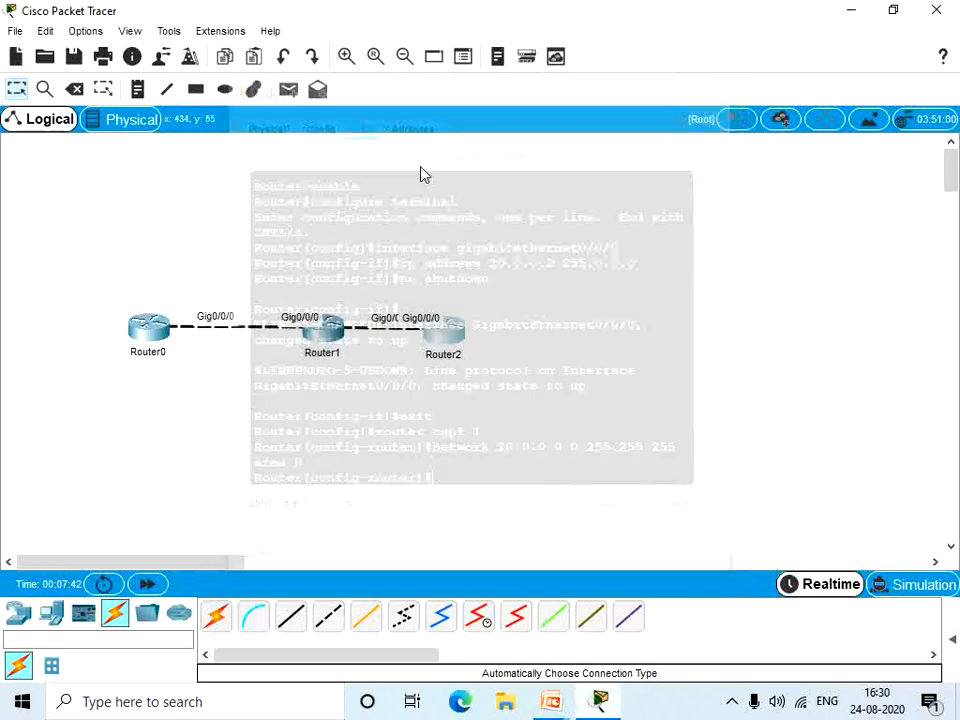
# Step: In Router0's command line, leave router configuration mode with the end command to return to the privileged prompt
pyautogui.click(152, 333)
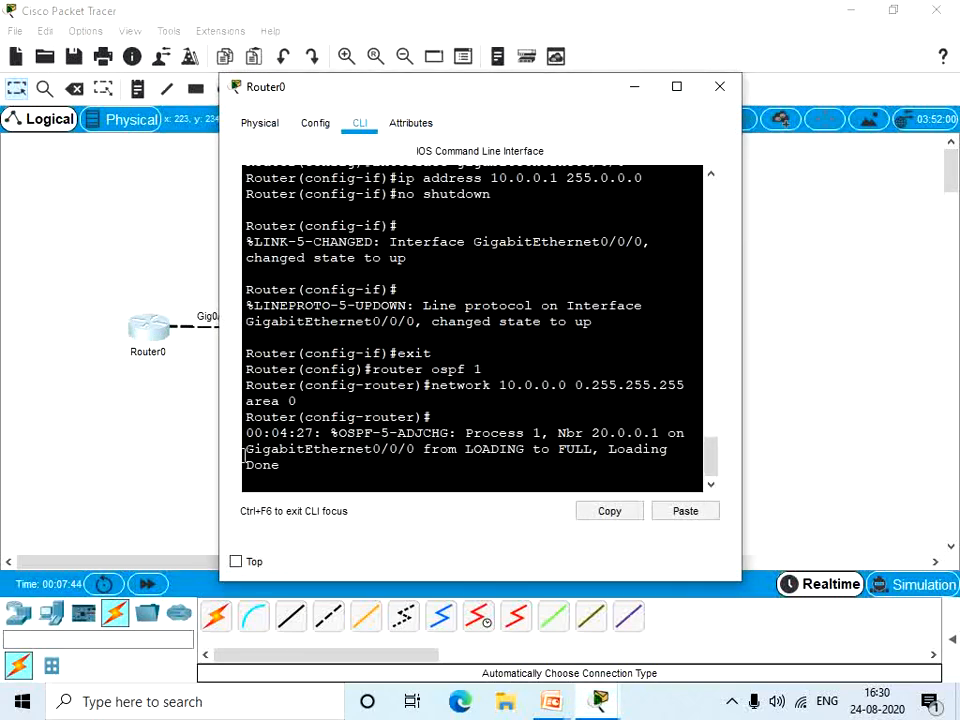
pyautogui.press('Return')
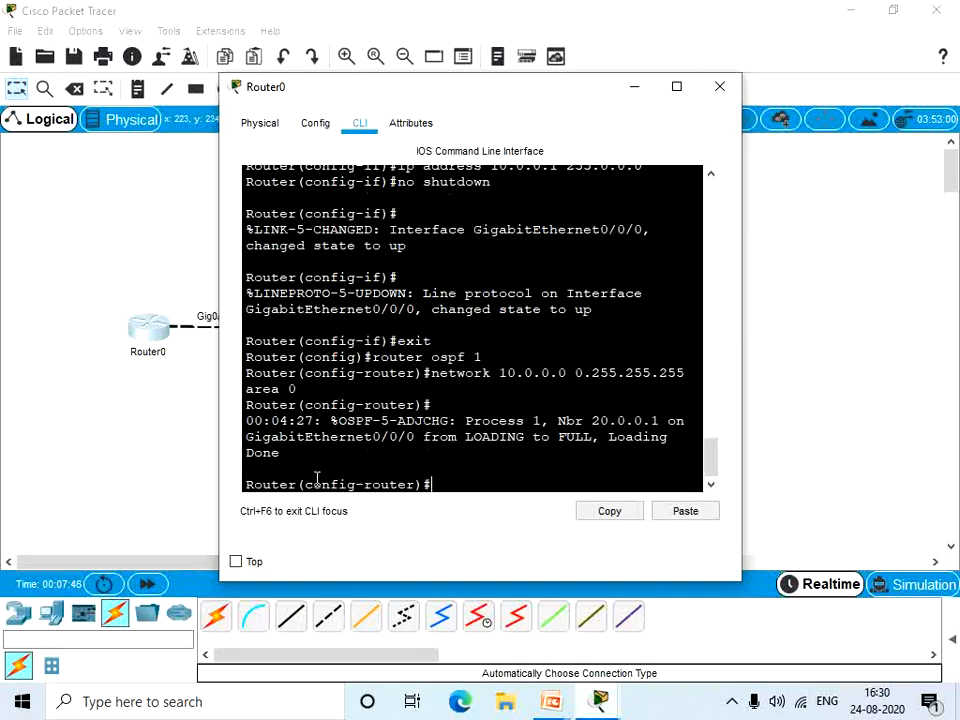
pyautogui.write('end')
pyautogui.press('Return')
pyautogui.press('Return')
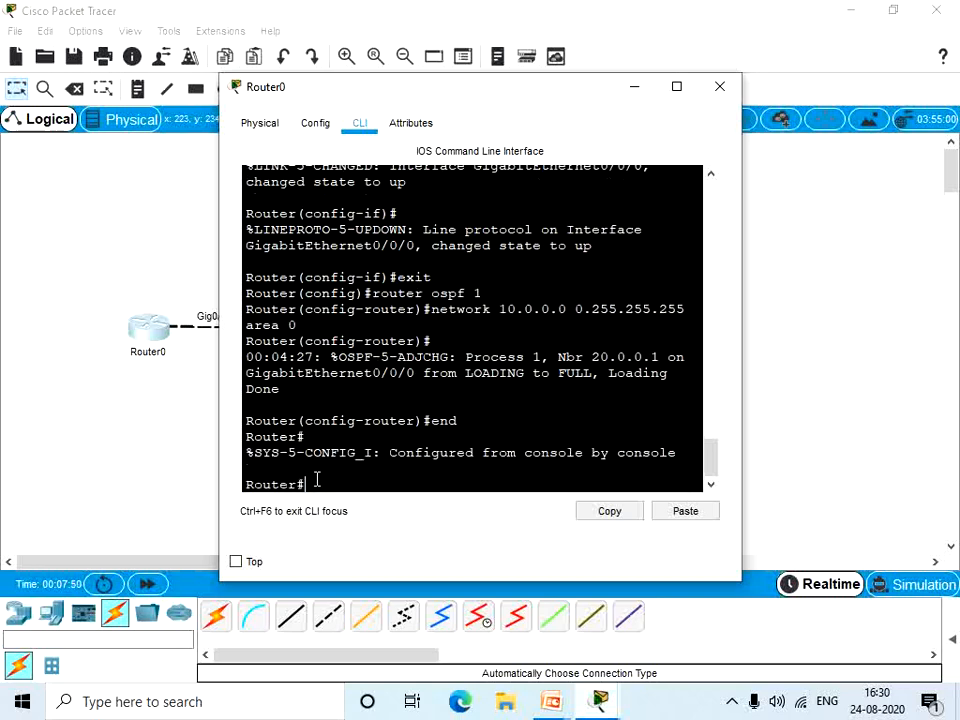
# Step: Display Router0's routing table with show ip route, enlarge the window and examine the OSPF entry for 20.0.0.0/8
pyautogui.write('show ip route')
pyautogui.press('Return')
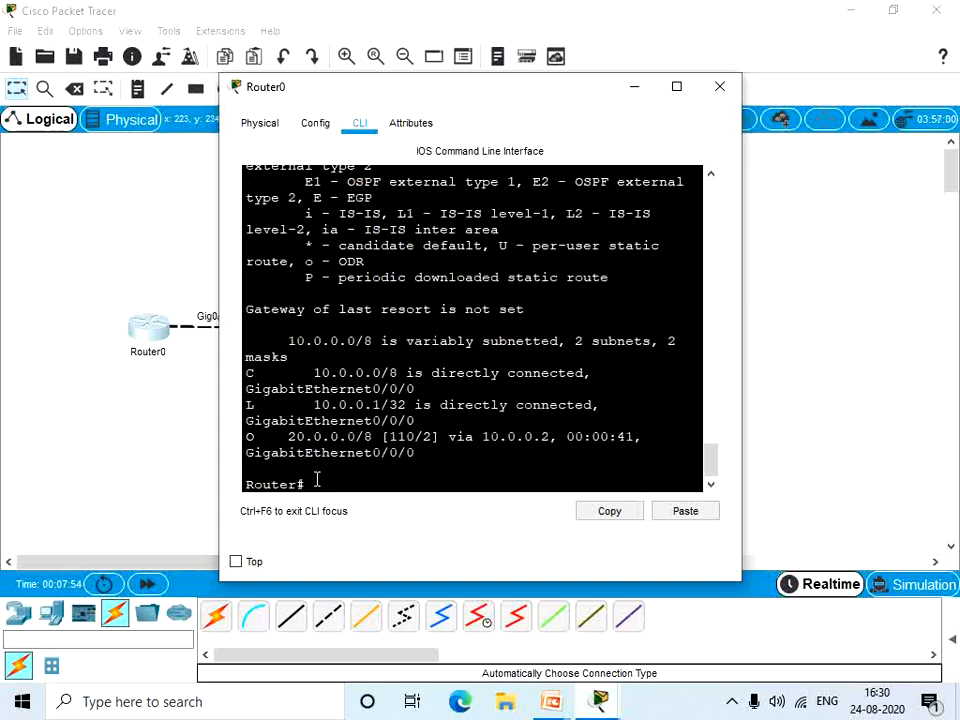
pyautogui.click(677, 86)
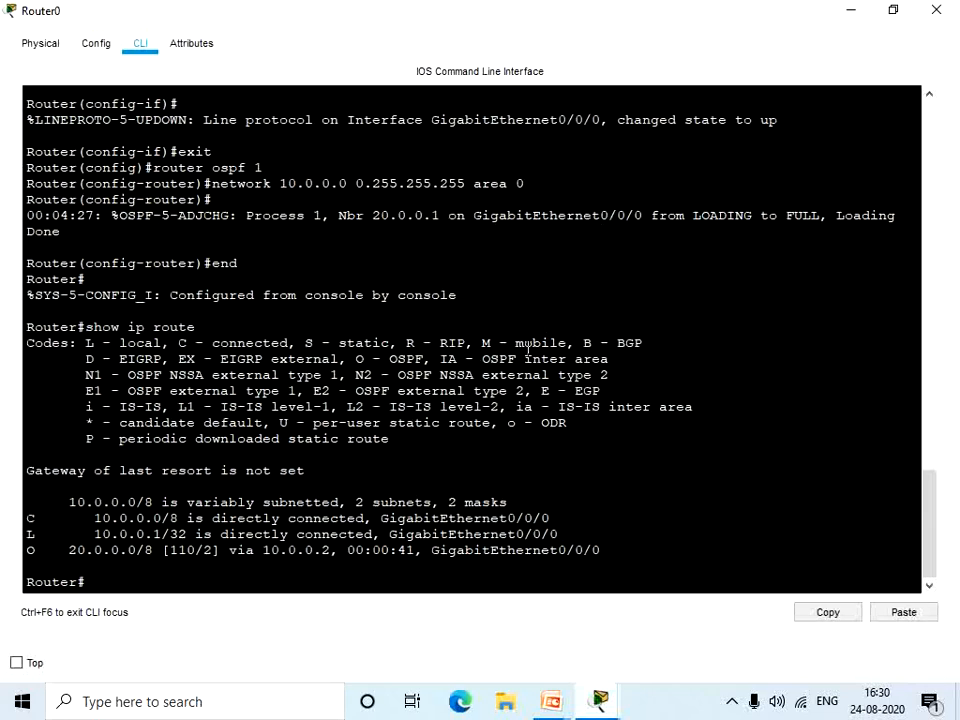
pyautogui.moveTo(37, 551); pyautogui.dragTo(24, 567)
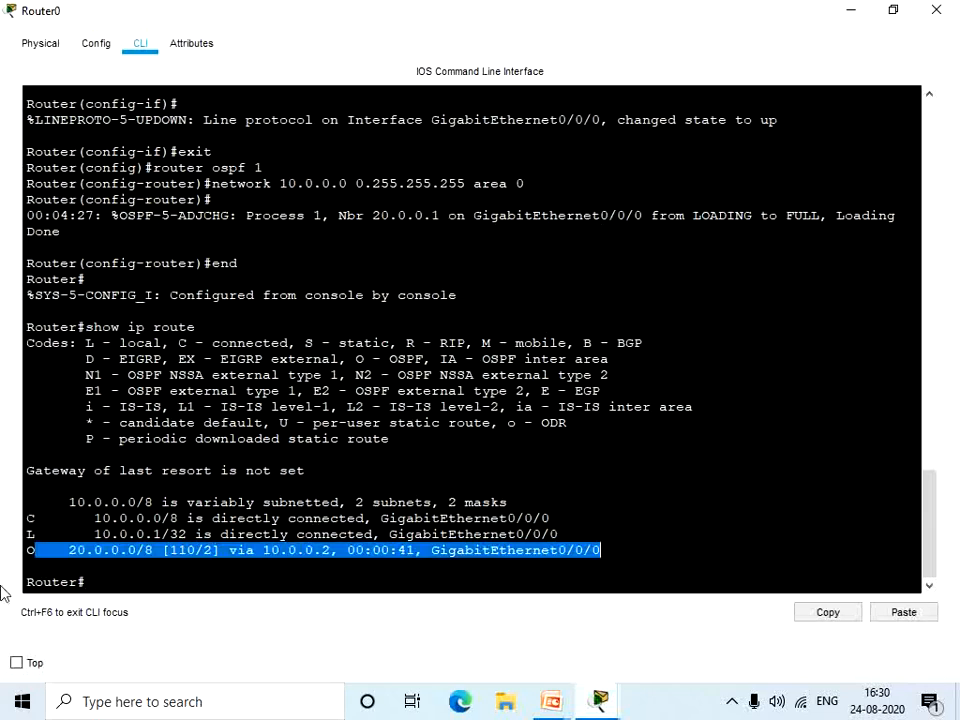
pyautogui.click(255, 571)
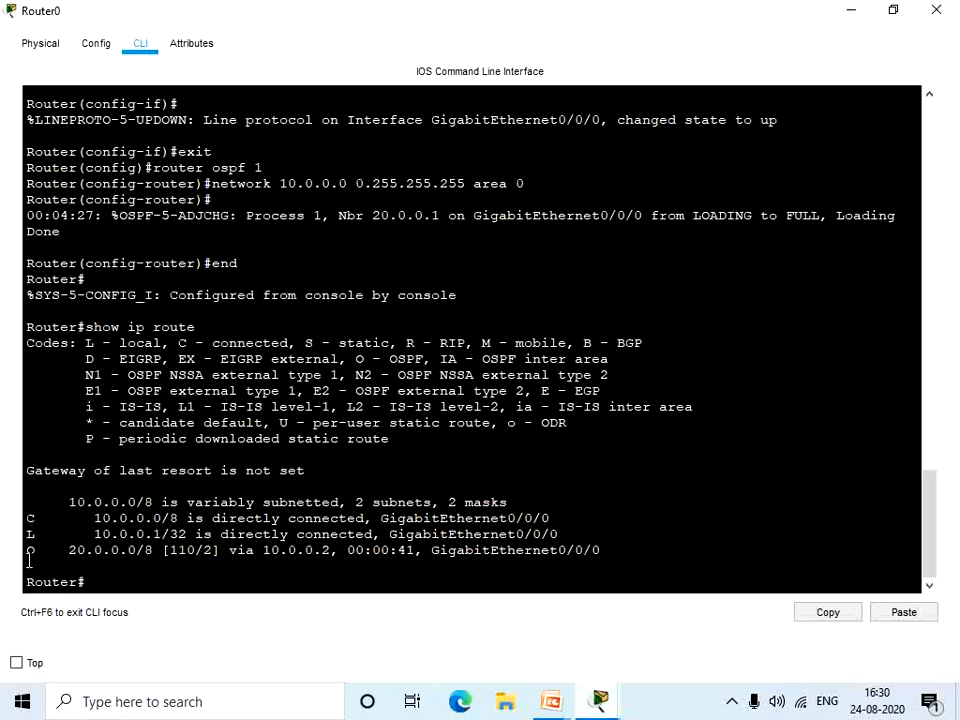
pyautogui.moveTo(70, 557); pyautogui.dragTo(160, 552)
pyautogui.click(172, 582)
# Step: Ping 20.0.0.2 from Router0, examine the echo replies and close the router window
pyautogui.write('ping 20.0.0.2')
pyautogui.press('Return')
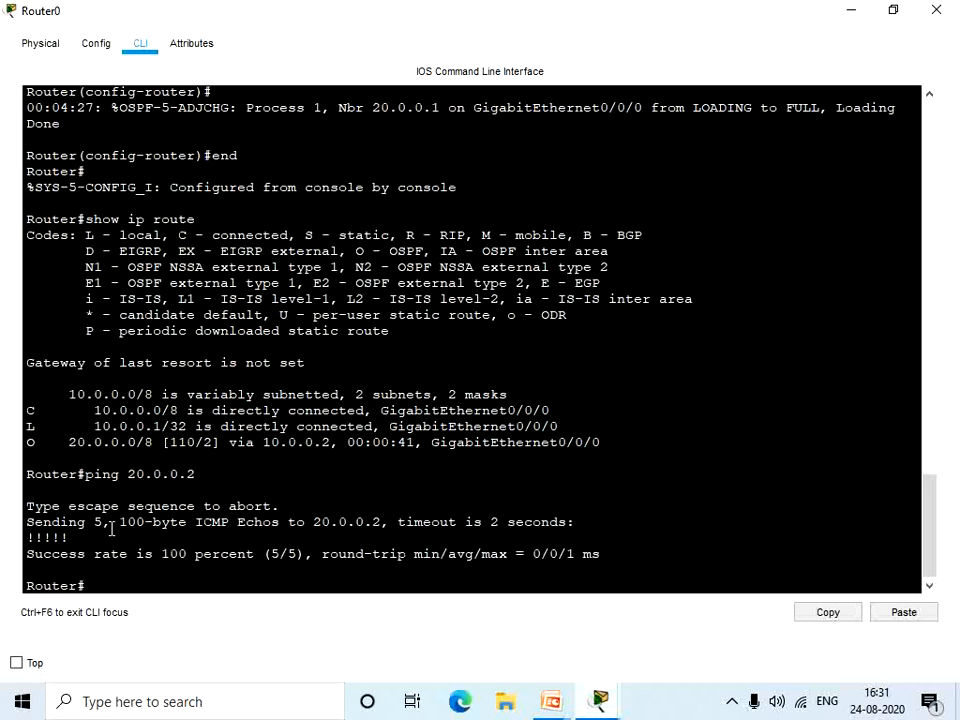
pyautogui.moveTo(70, 540); pyautogui.dragTo(27, 537)
pyautogui.click(216, 547)
pyautogui.click(922, 9)
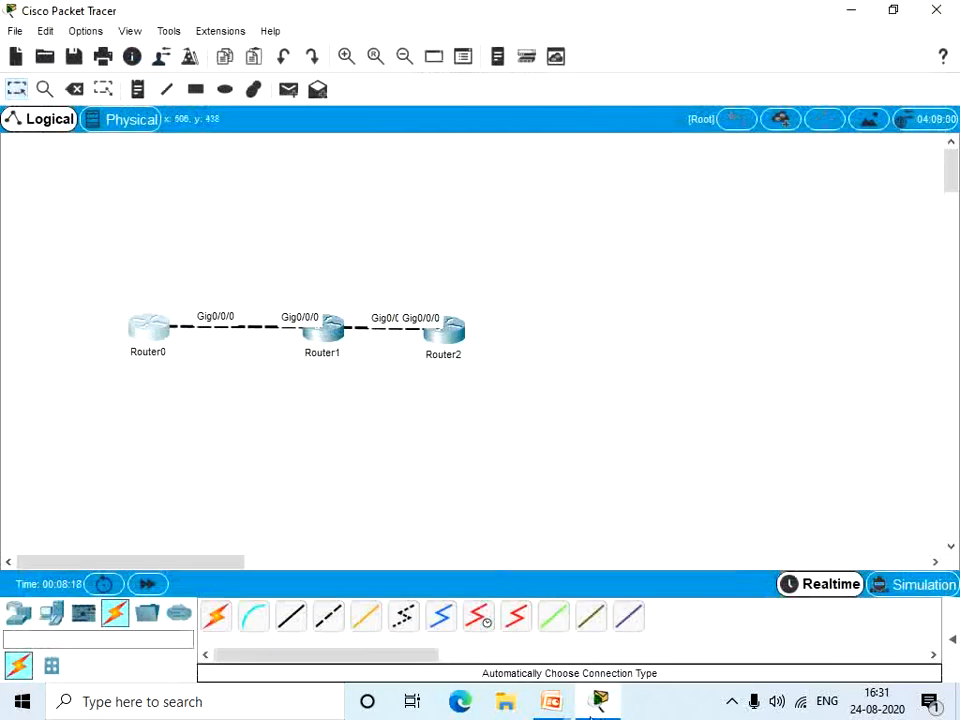
# Step: Switch to the PowerPoint slideshow, advance to the slide on configuration of areas, and end the slideshow after reading it
pyautogui.moveTo(560, 704)
pyautogui.click(563, 663)
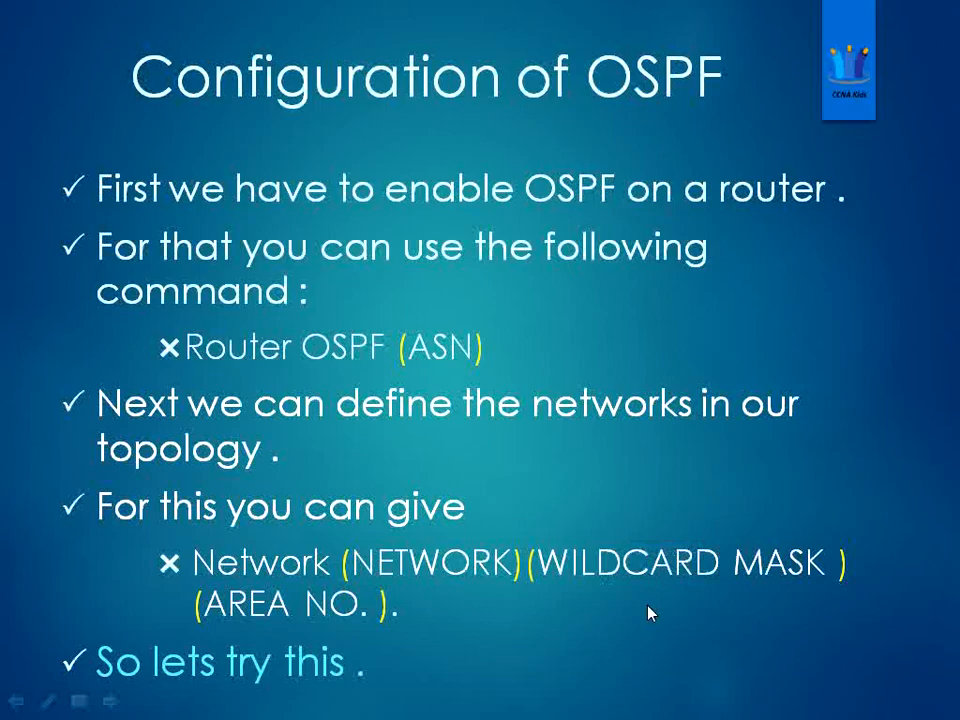
pyautogui.click(655, 458)
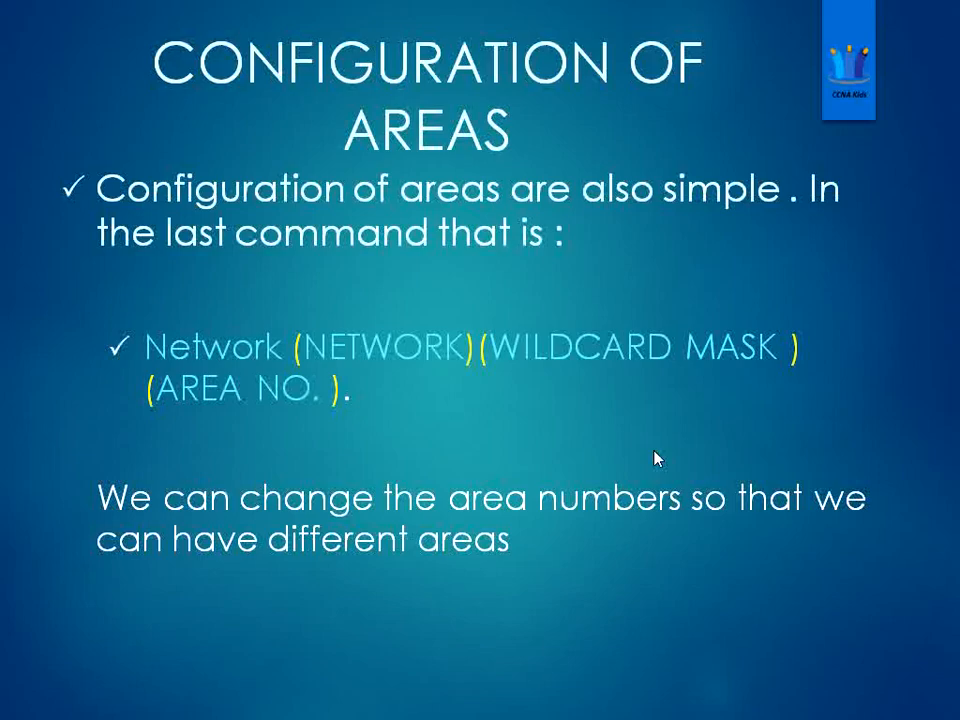
pyautogui.press('Escape')
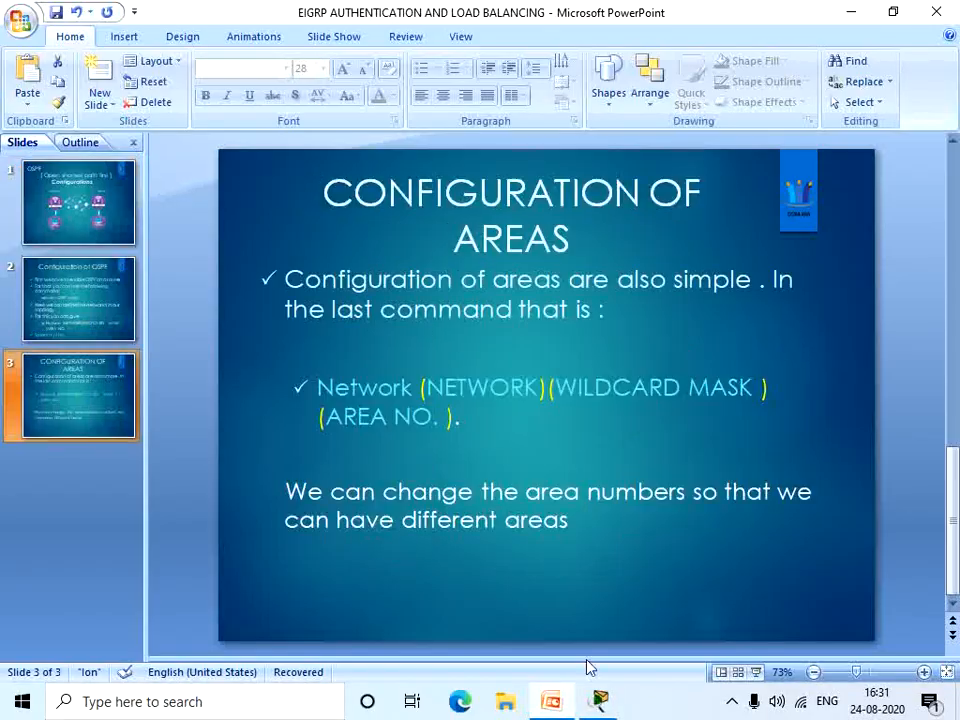
# Step: Switch back to Cisco Packet Tracer and add a fourth 4331 router to the workspace beside Router2
pyautogui.click(600, 704)
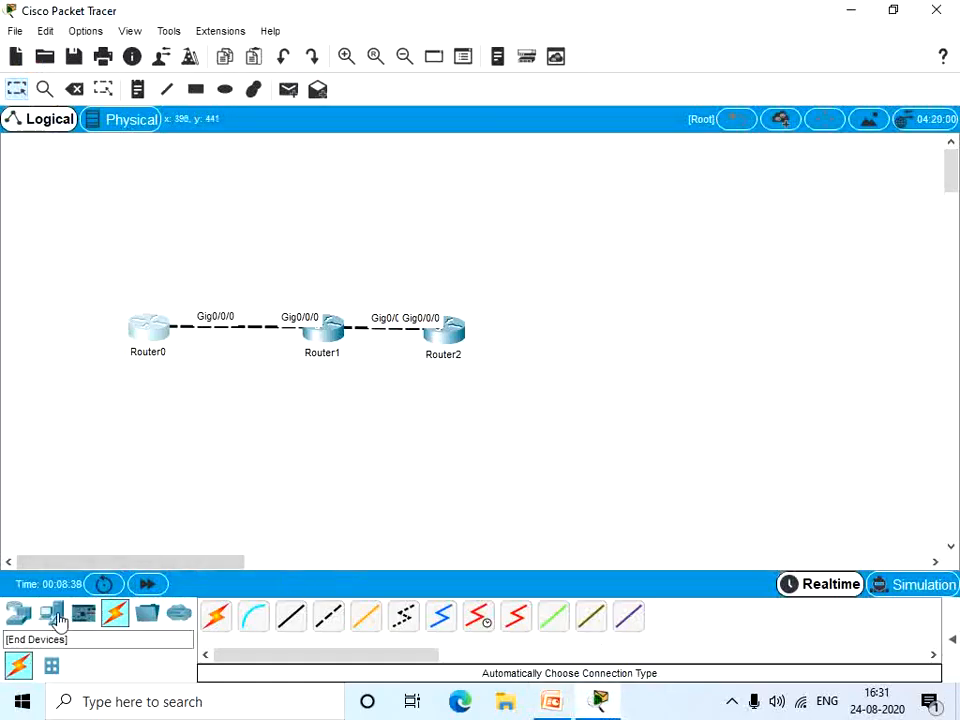
pyautogui.click(20, 614)
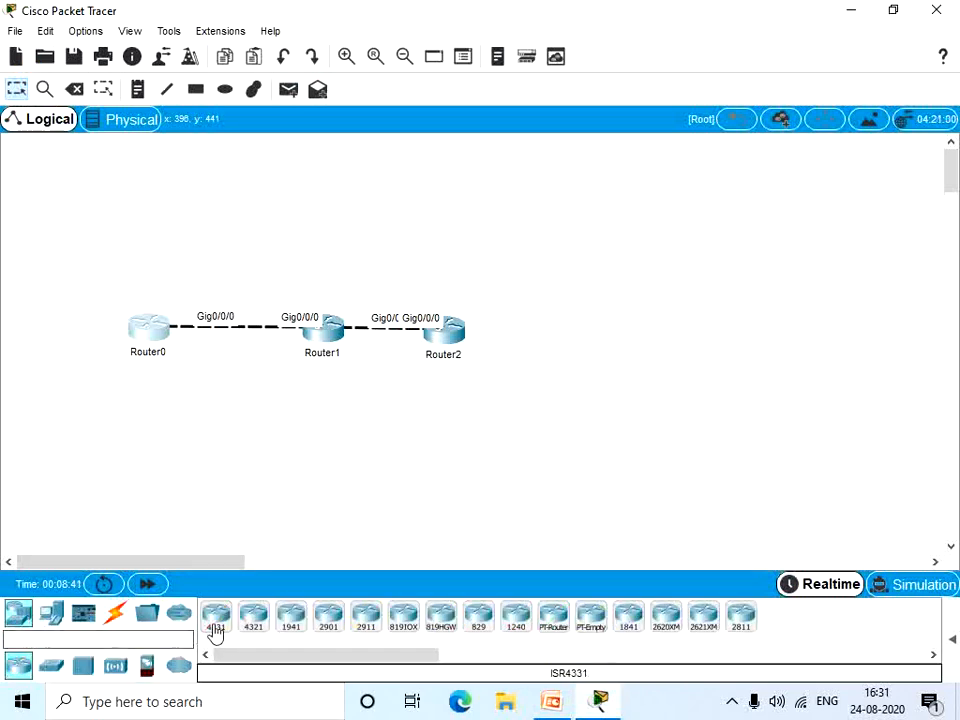
pyautogui.moveTo(215, 616); pyautogui.dragTo(548, 358)
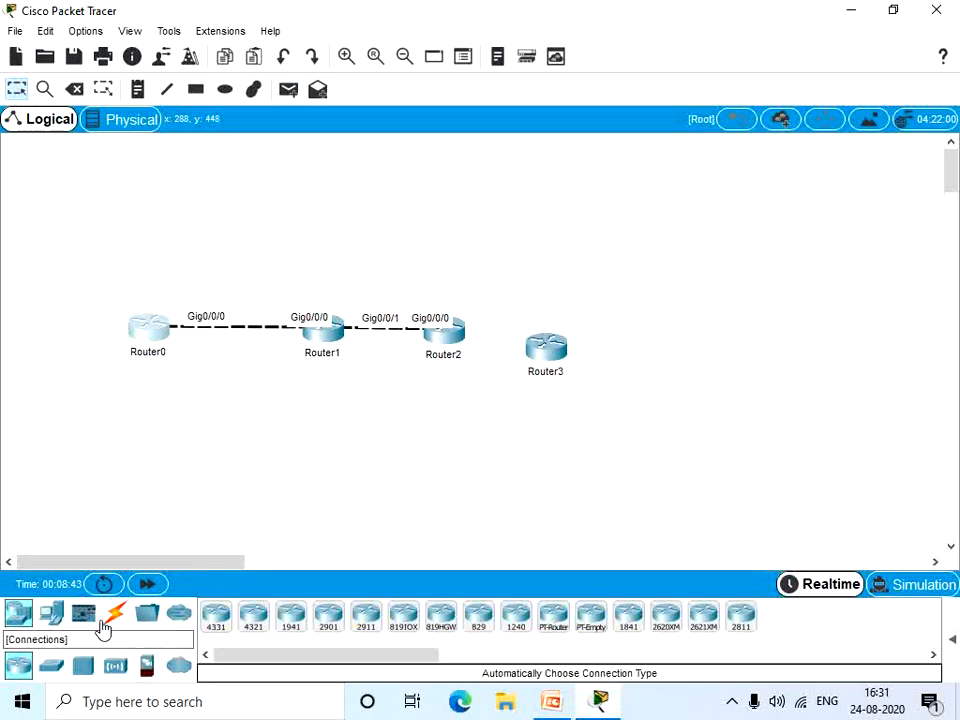
# Step: Connect Router2 to Router3 with an automatically chosen cable, line Router3 up with the row, and check Router3's command line
pyautogui.click(115, 614)
pyautogui.click(215, 620)
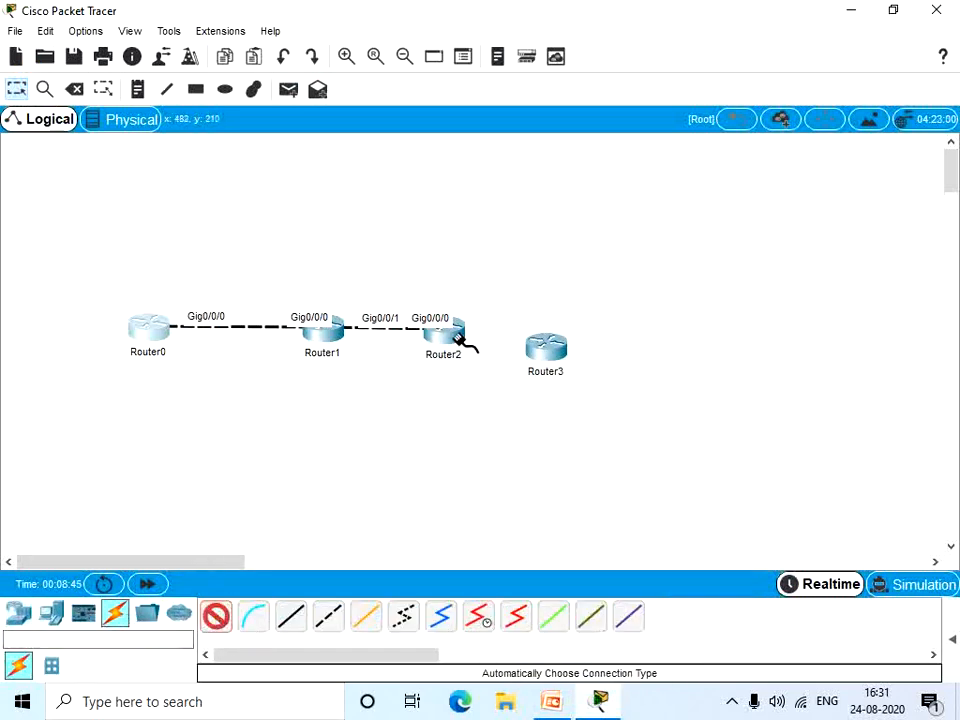
pyautogui.click(458, 338)
pyautogui.click(557, 354)
pyautogui.moveTo(557, 354); pyautogui.dragTo(579, 339)
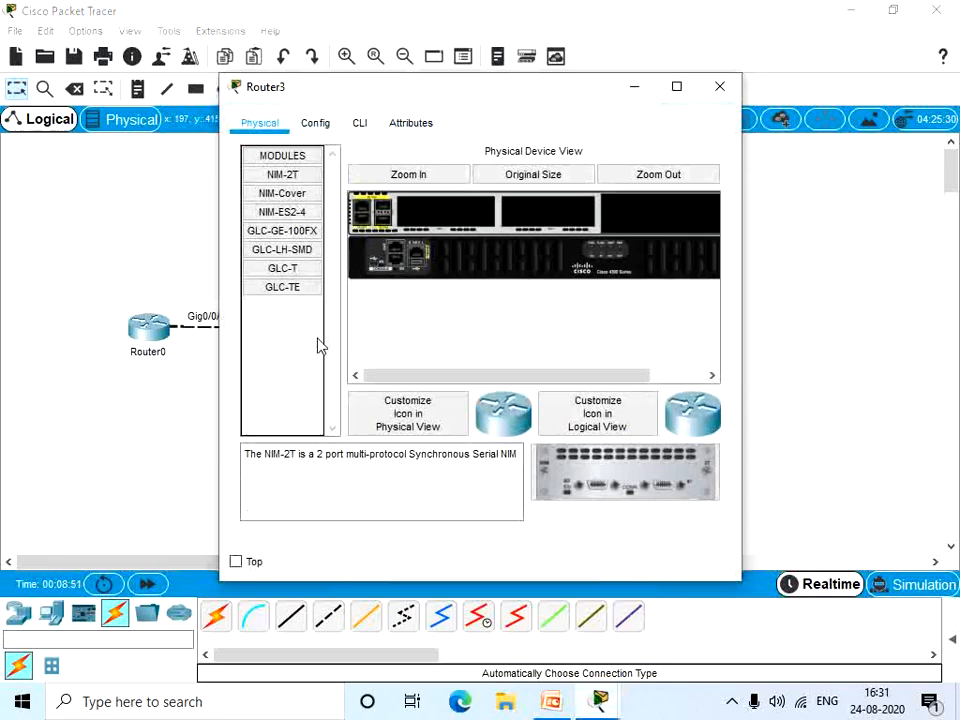
pyautogui.click(360, 124)
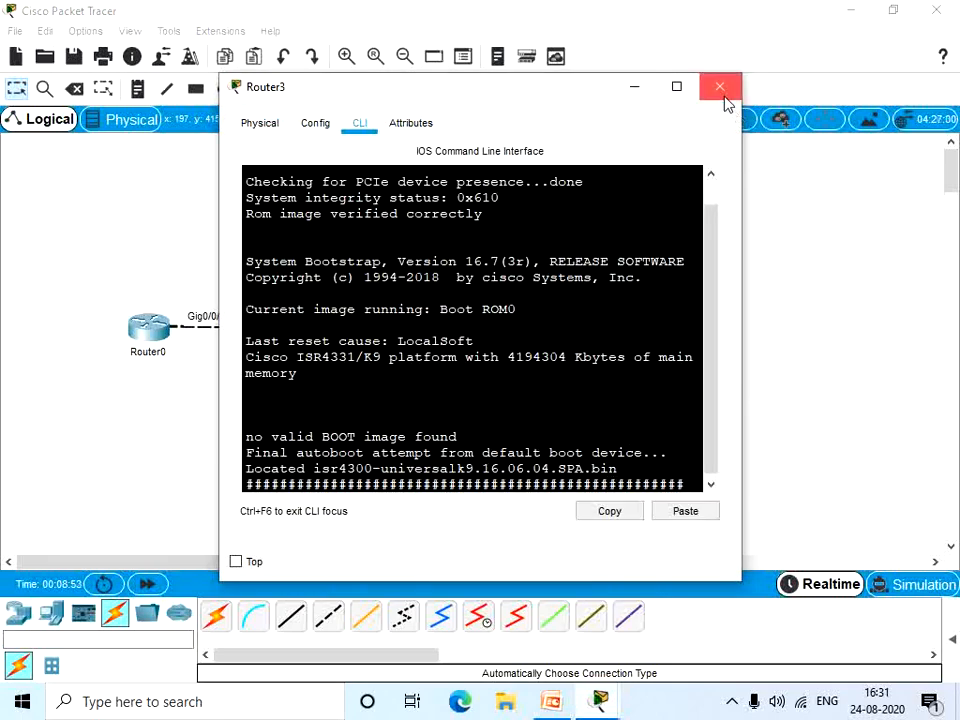
pyautogui.click(719, 86)
# Step: On Router2's command line, exit OSPF configuration and enter configuration of interface gigabitethernet0/0/1
pyautogui.click(453, 340)
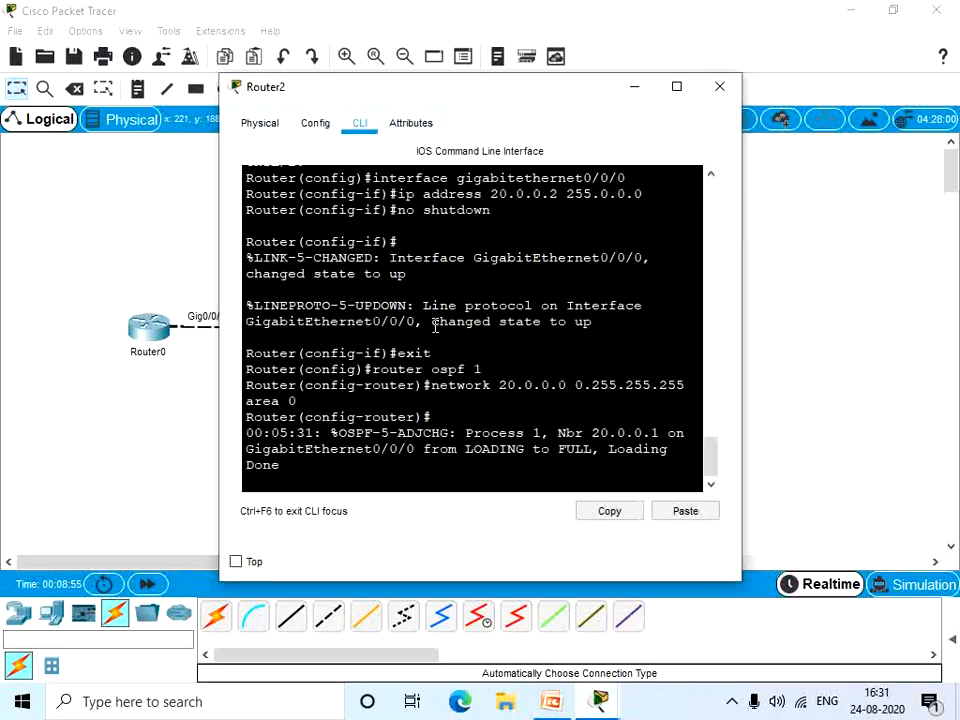
pyautogui.press('Return')
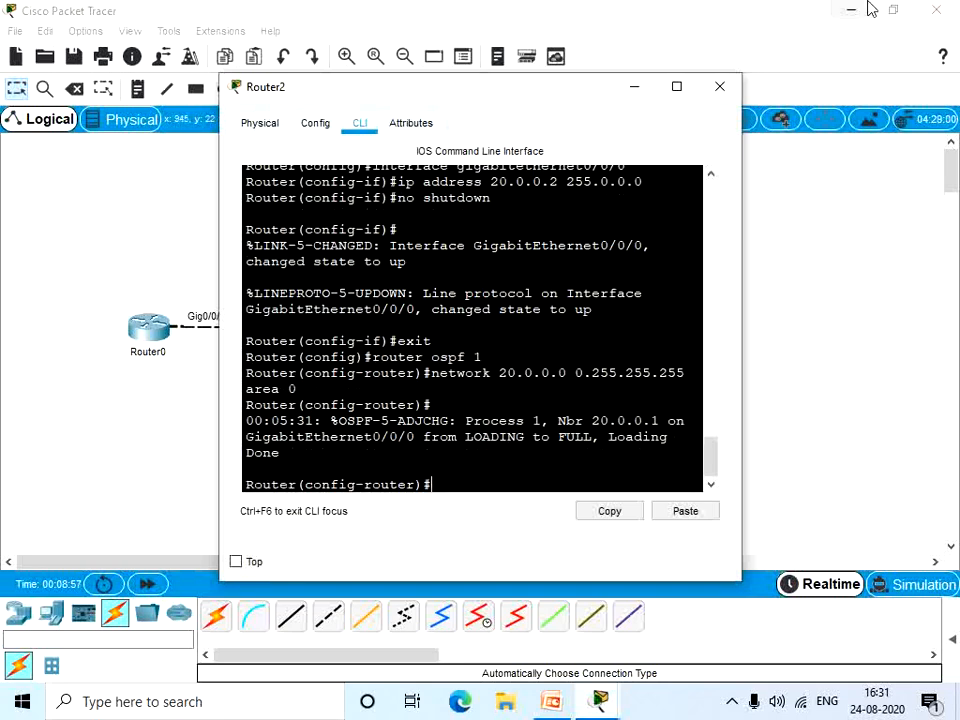
pyautogui.write('exit')
pyautogui.press('Return')
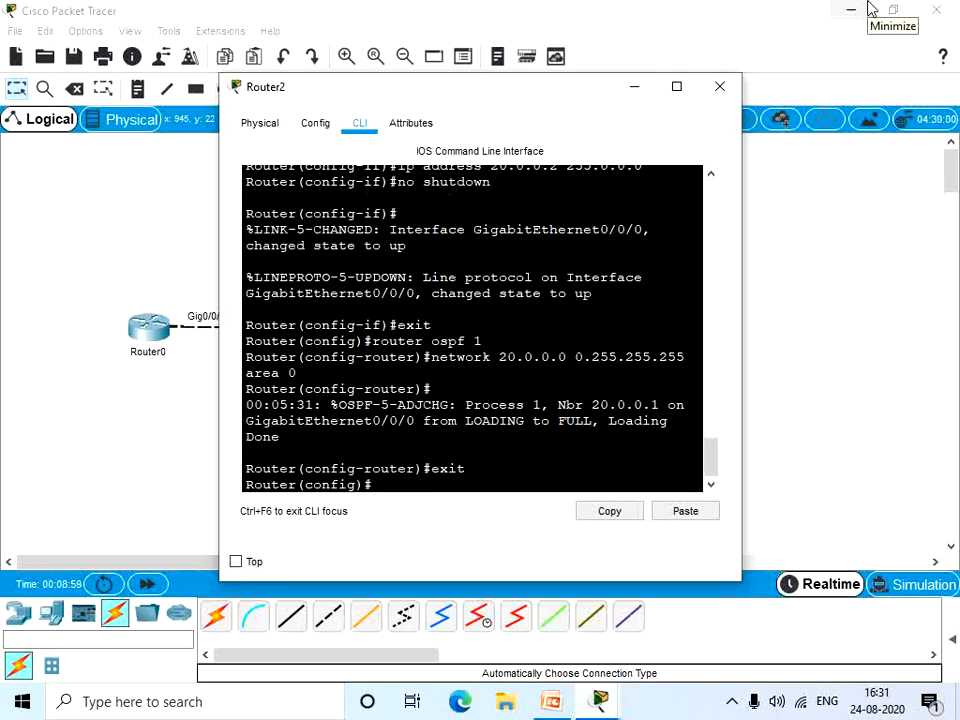
pyautogui.write('interface gigabit')
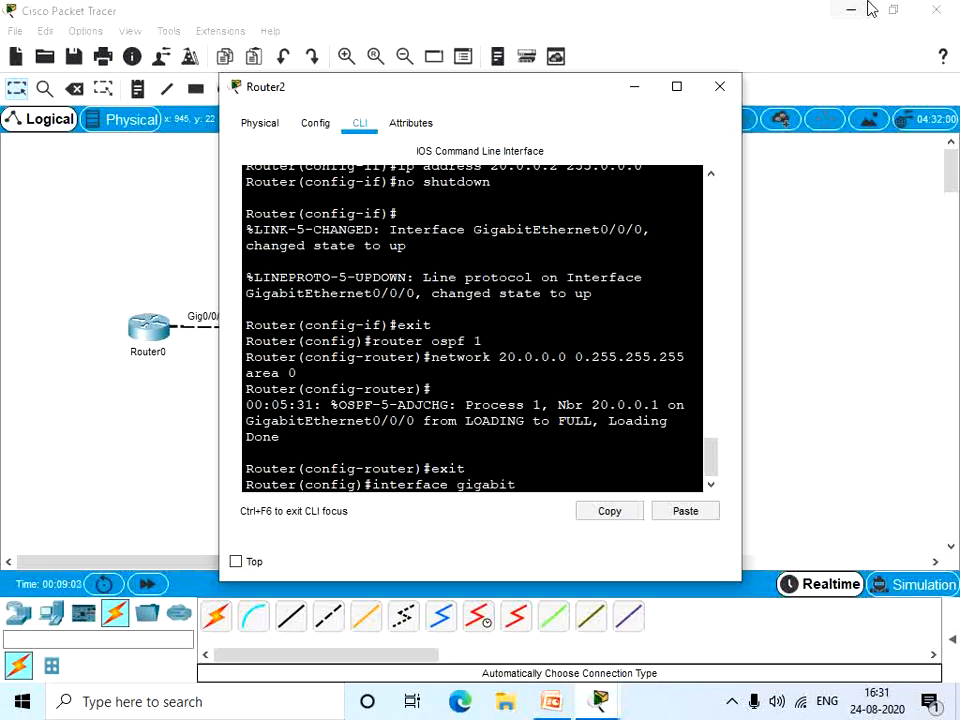
pyautogui.write('ethernet0/0/1')
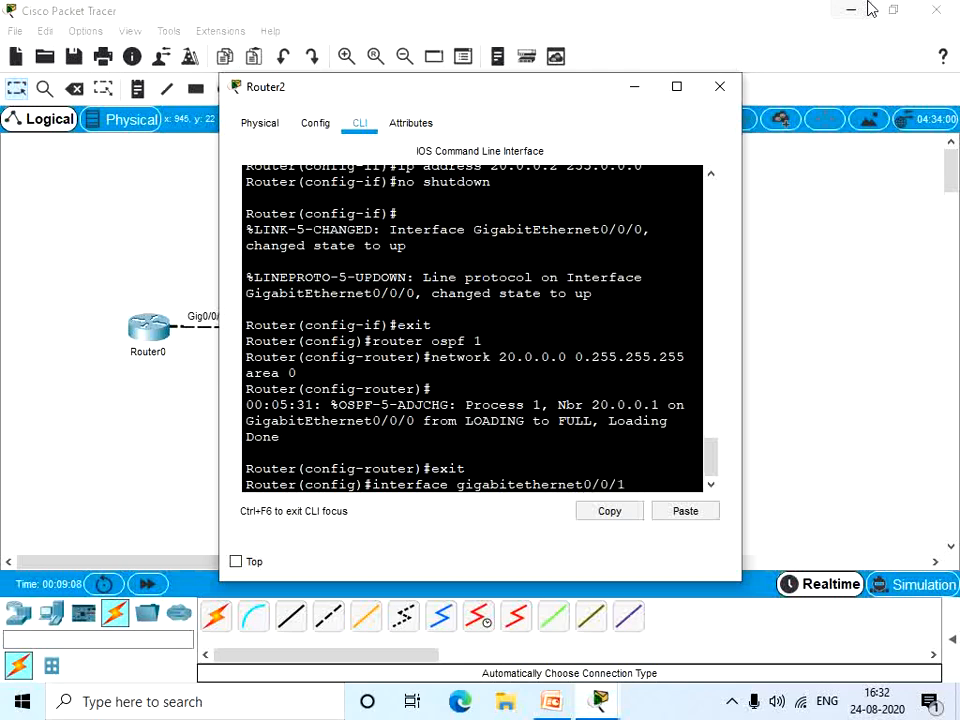
pyautogui.press('Return')
# Step: Assign IP address 30.0.0.1 with mask 255.0.0.0 to Router2's gigabitethernet0/0/1 interface
pyautogui.write('ig-if)#i')
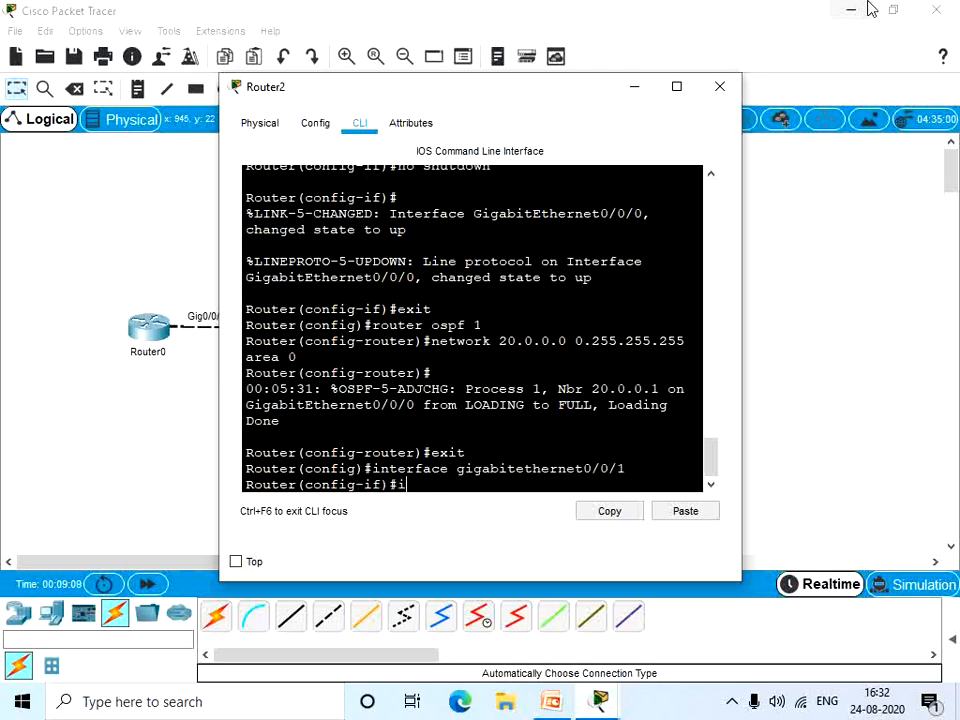
pyautogui.write('p addr')
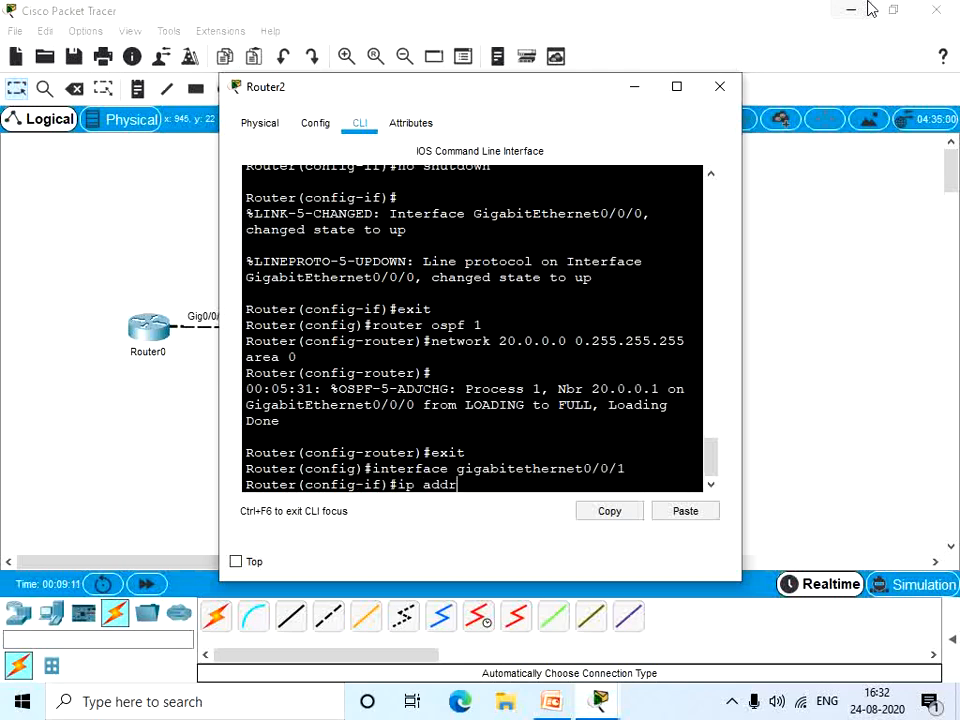
pyautogui.write('ess 3')
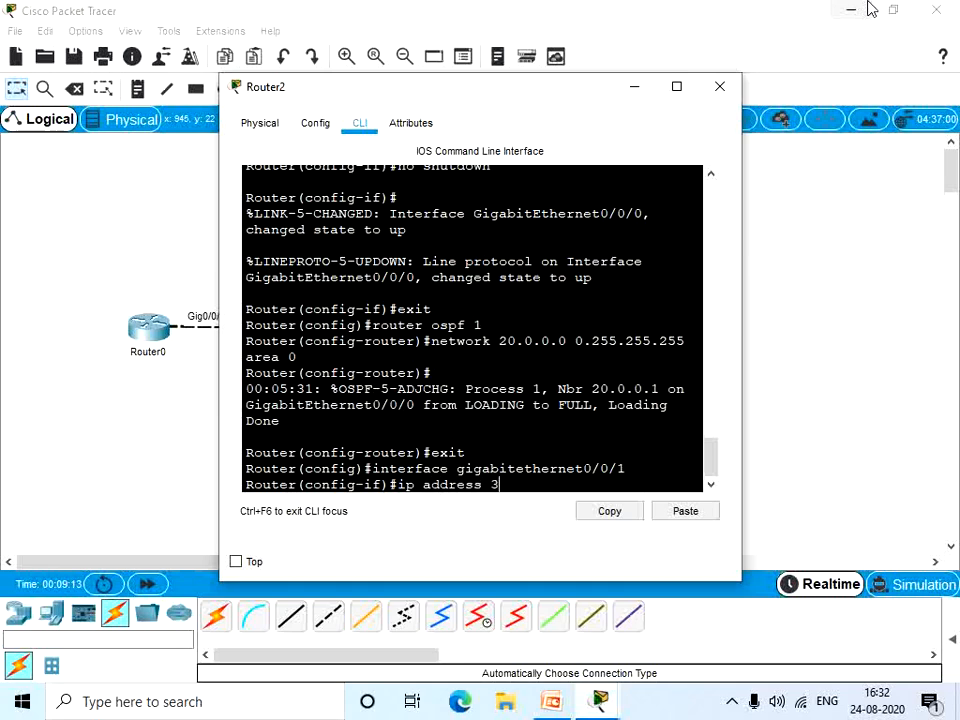
pyautogui.write('0.0.0.1 255.255.255.')
pyautogui.press('BackSpace')
pyautogui.press('BackSpace')
pyautogui.press('BackSpace')
pyautogui.press('BackSpace')
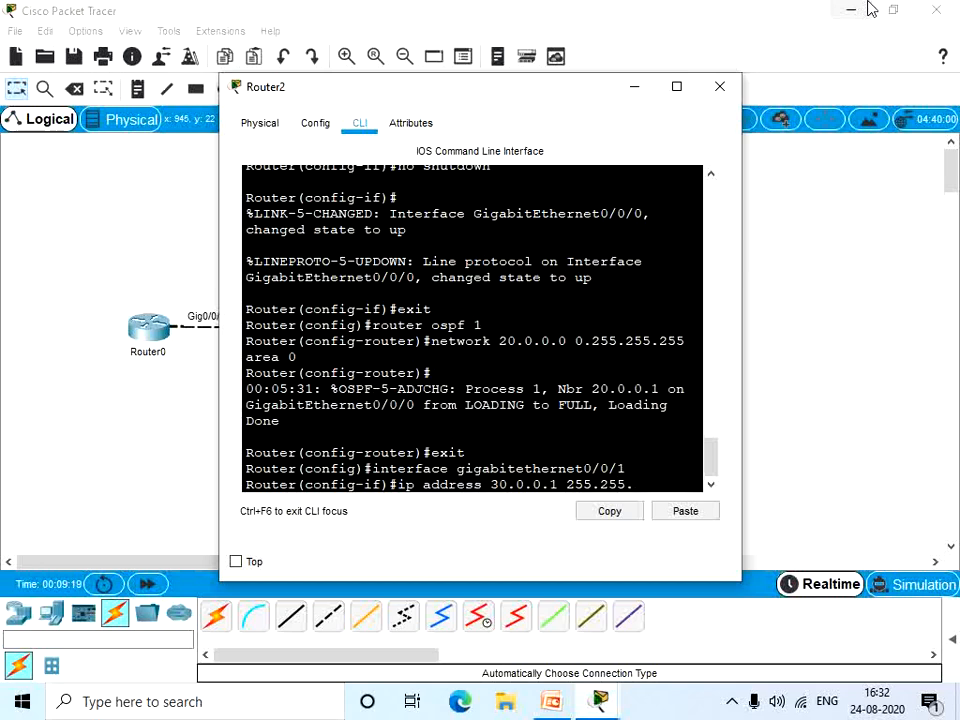
pyautogui.press('BackSpace')
pyautogui.press('BackSpace')
pyautogui.press('BackSpace')
pyautogui.press('BackSpace')
pyautogui.write('0.0.0')
pyautogui.press('Return')
# Step: Enable Router2's gigabitethernet0/0/1 interface with no shutdown
pyautogui.write('no s')
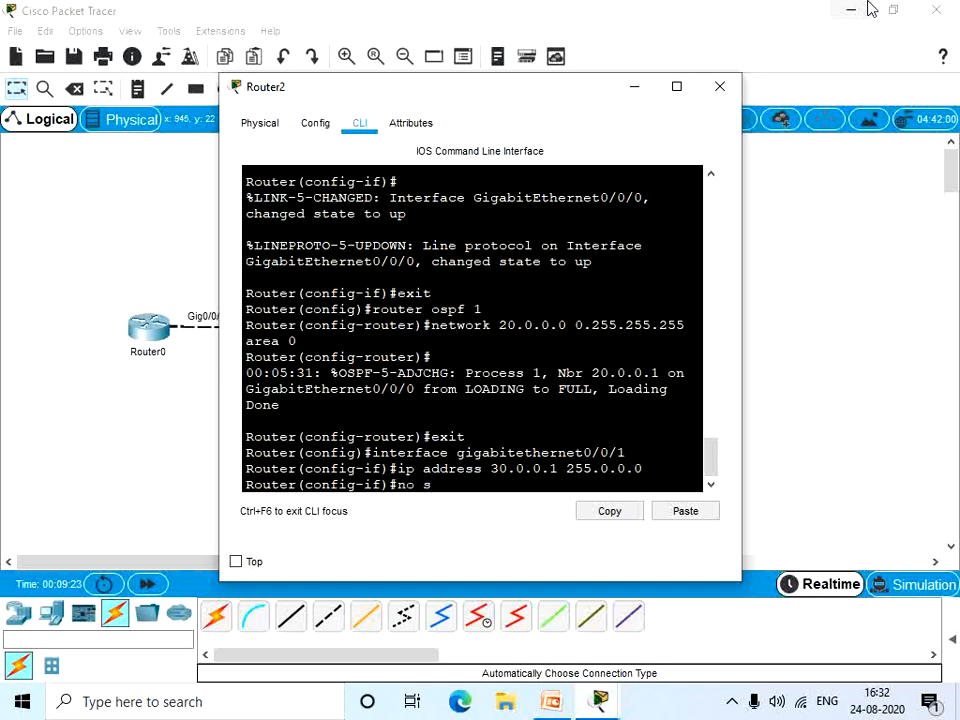
pyautogui.write('hut')
pyautogui.write('down')
pyautogui.press('Return')
pyautogui.press('Return')
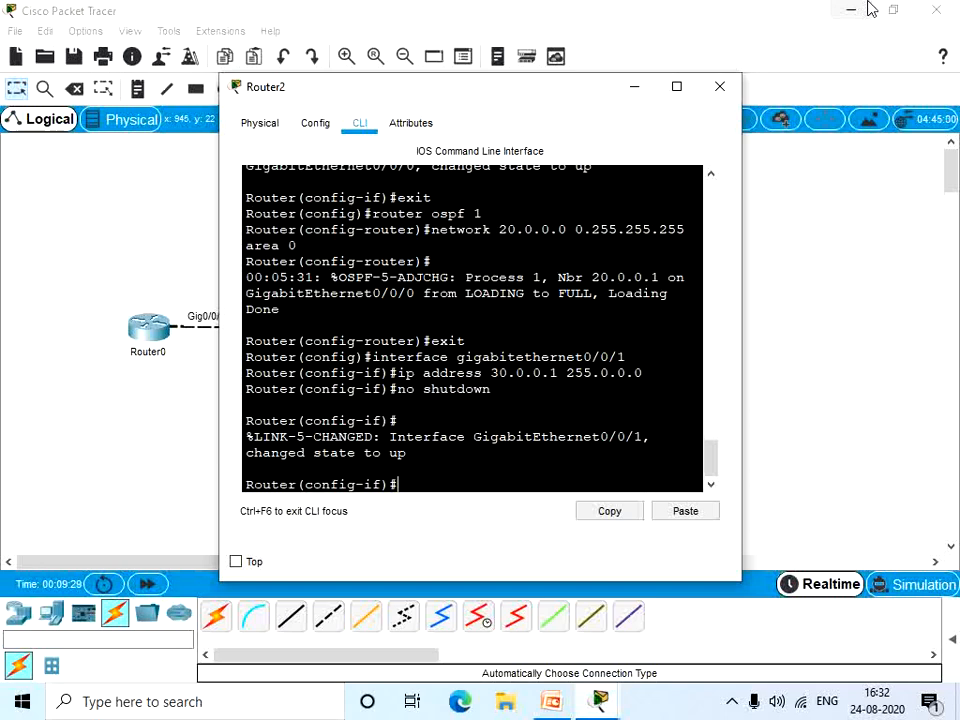
# Step: Add network 30.0.0.0 with wildcard 0.255.255.255 in area 1 to OSPF process 1 on Router2, and close its window
pyautogui.write('router ospf 1')
pyautogui.press('Return')
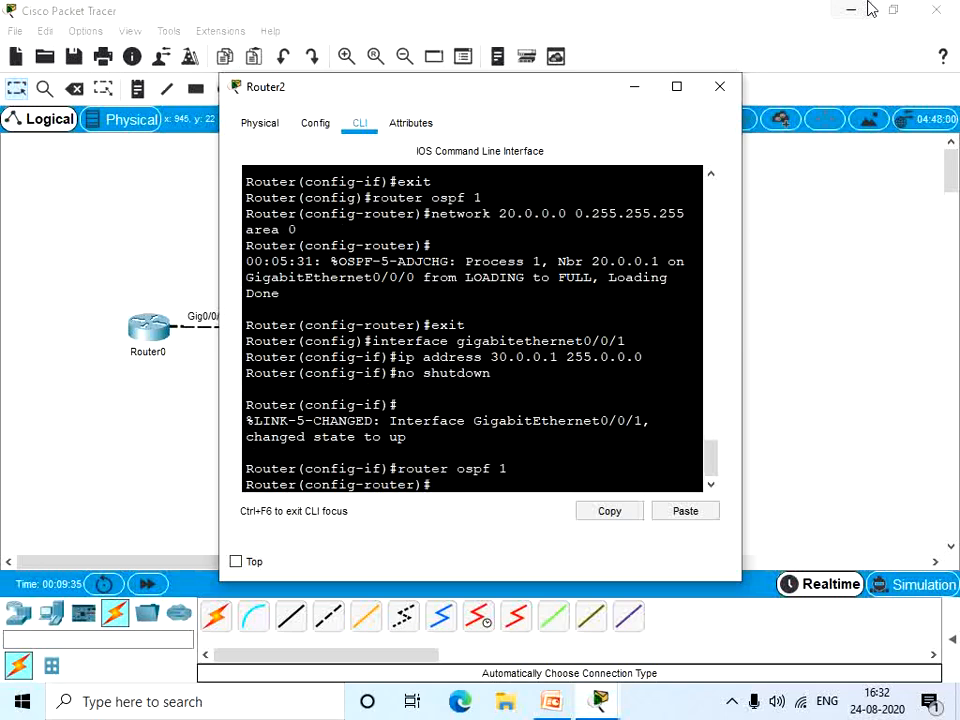
pyautogui.write('network 30.0.0.')
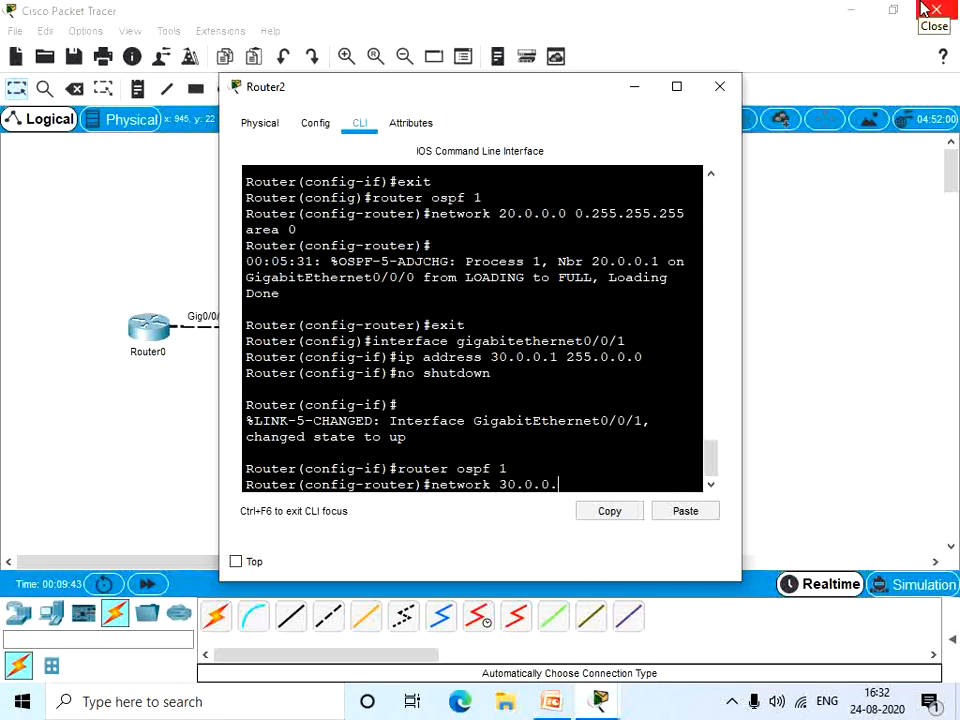
pyautogui.write('0 0.255.255.255')
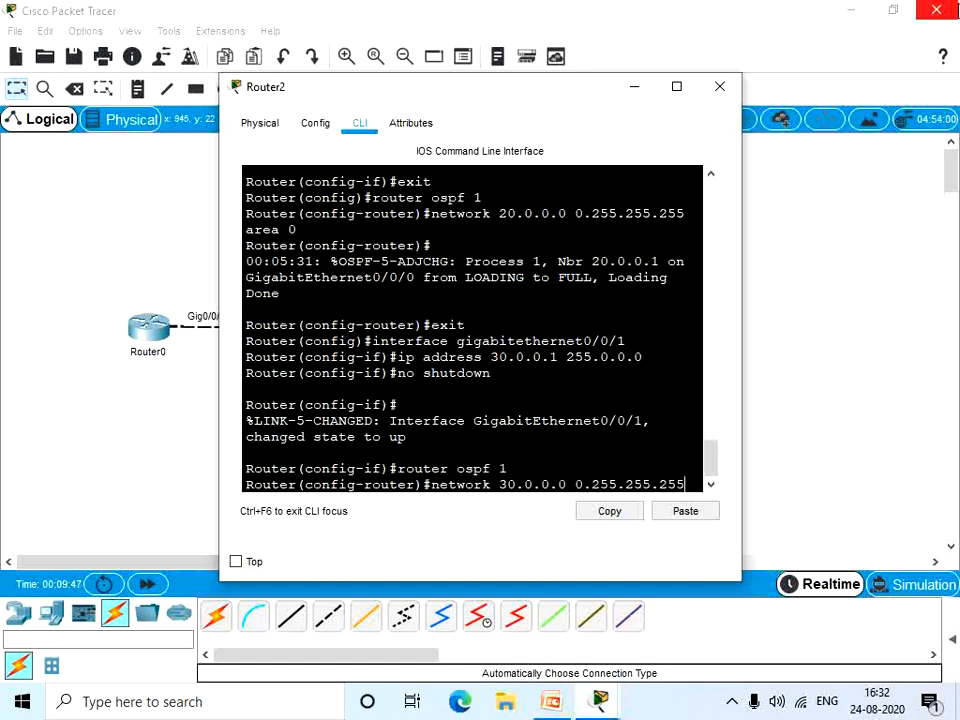
pyautogui.write(' area 1')
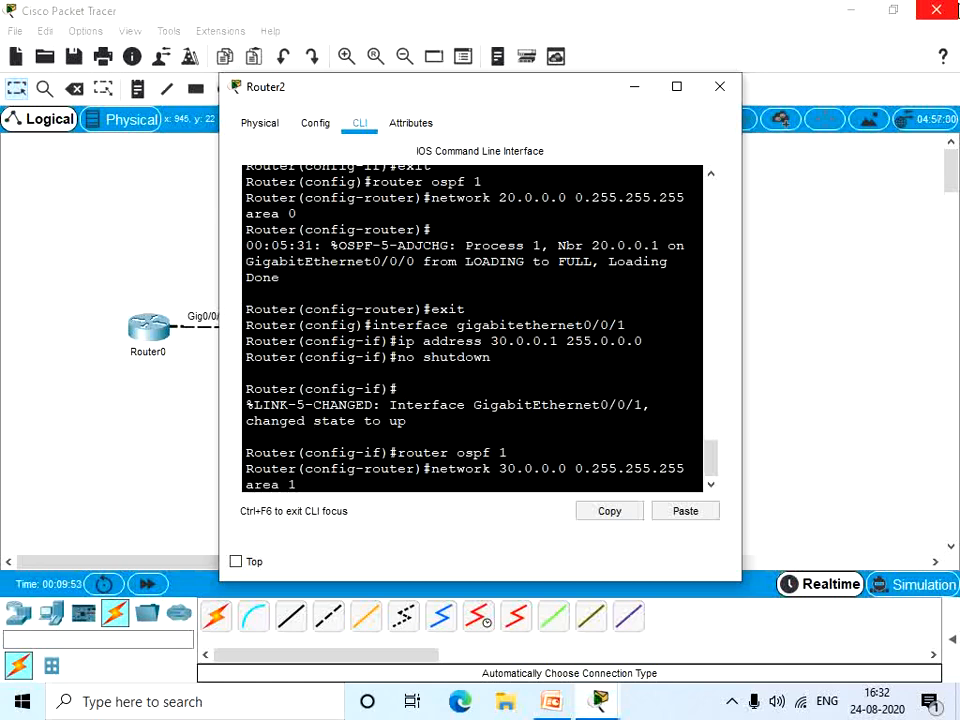
pyautogui.press('Return')
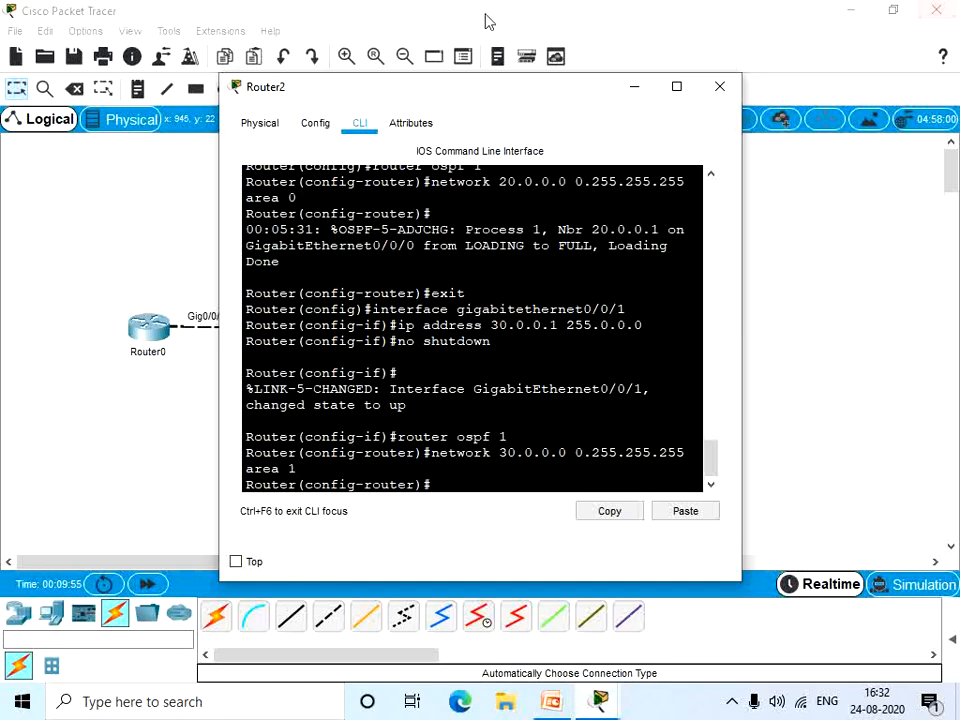
pyautogui.click(719, 87)
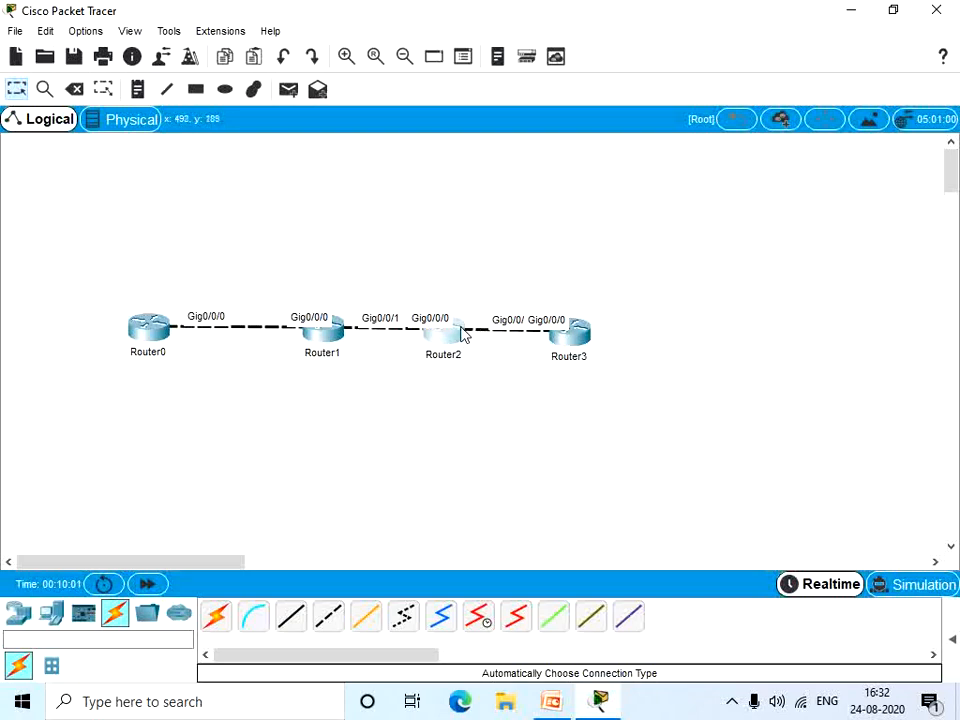
# Step: On Router3's command line, decline the initial configuration dialog and enter global configuration mode
pyautogui.click(566, 342)
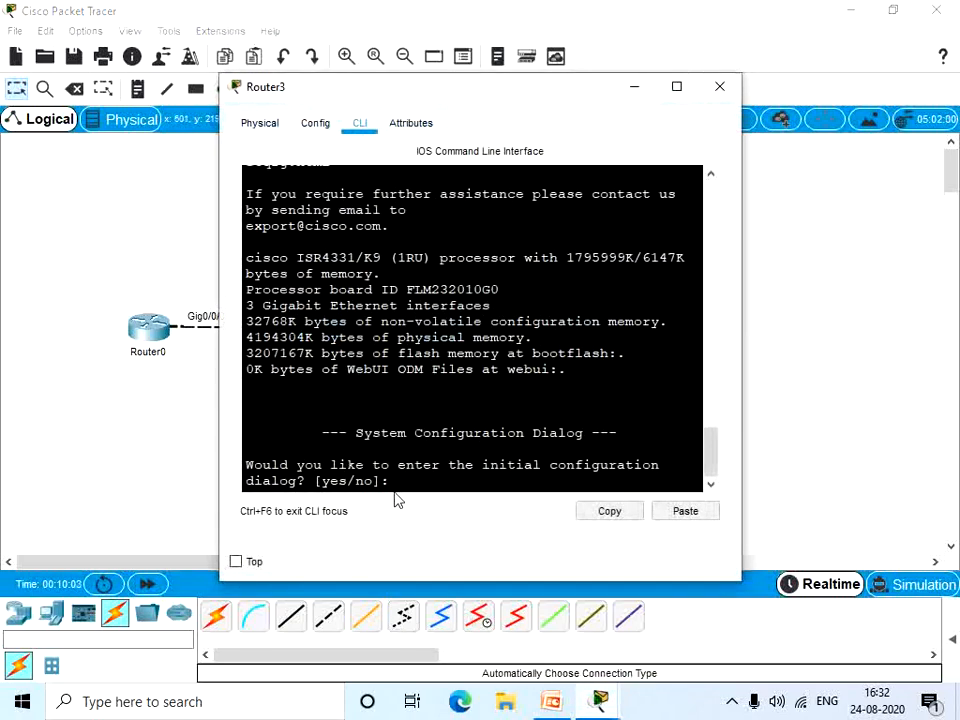
pyautogui.write('n')
pyautogui.press('Return')
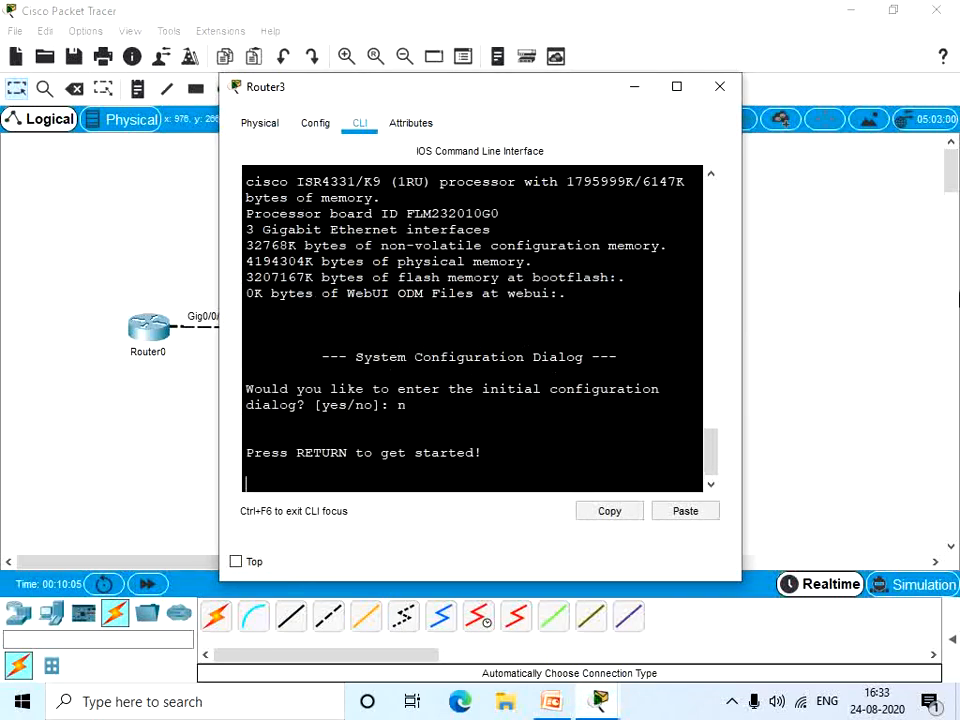
pyautogui.press('Return')
pyautogui.write('enable')
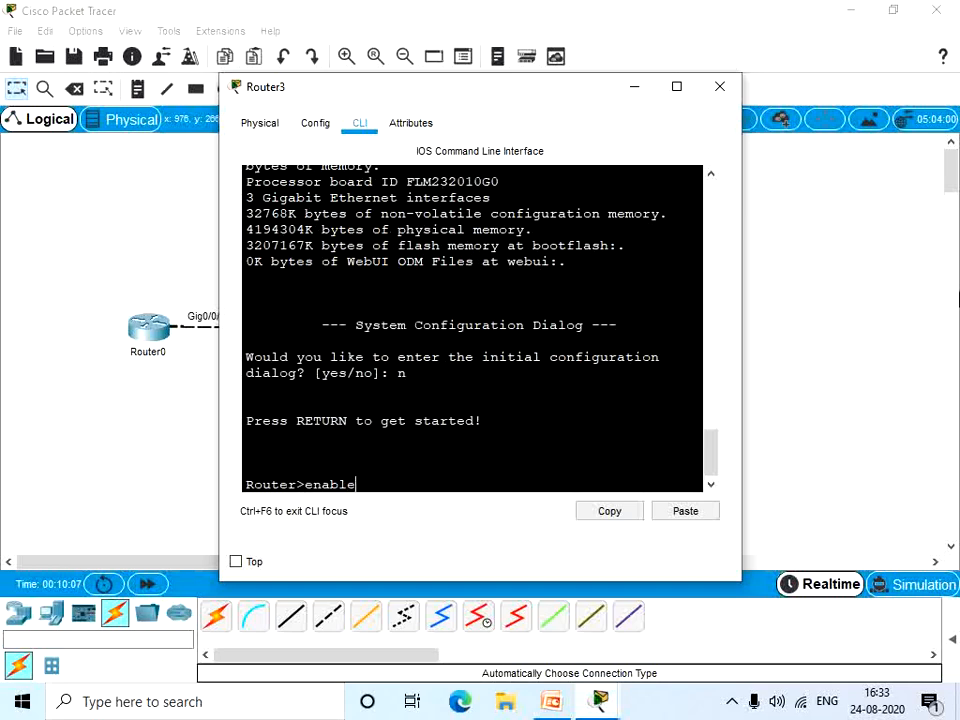
pyautogui.press('Return')
pyautogui.write('config')
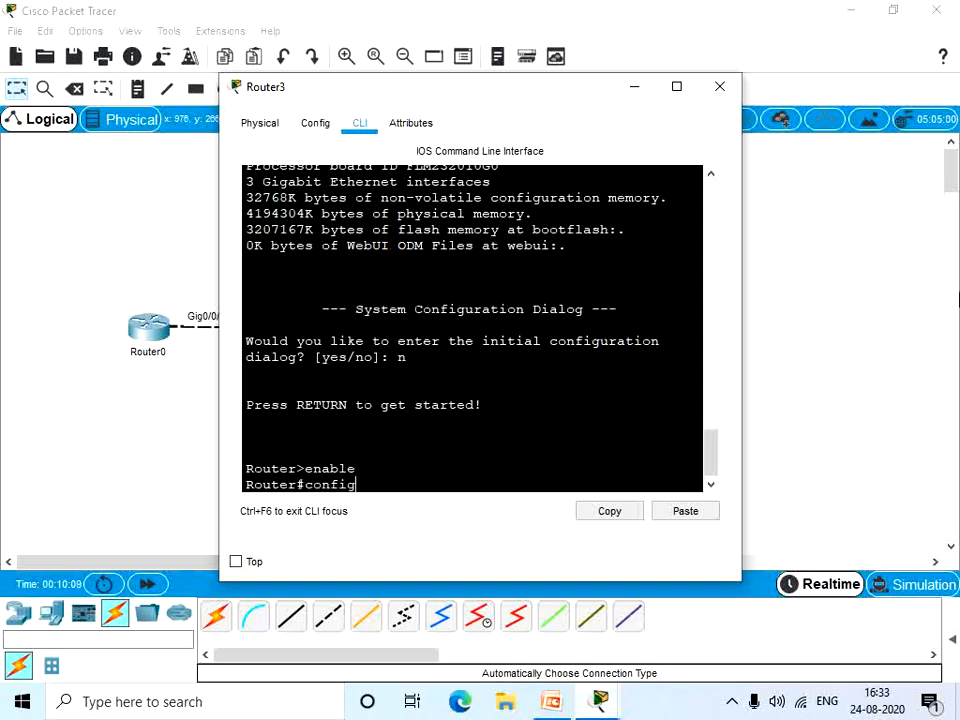
pyautogui.write('ure terminal')
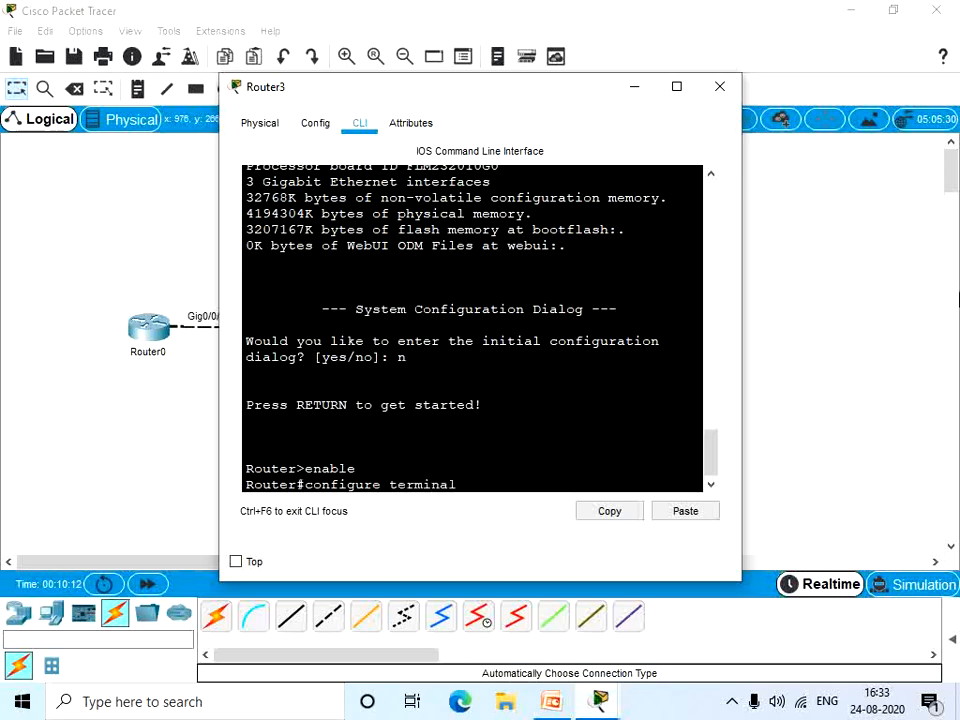
pyautogui.press('Return')
pyautogui.press('Return')
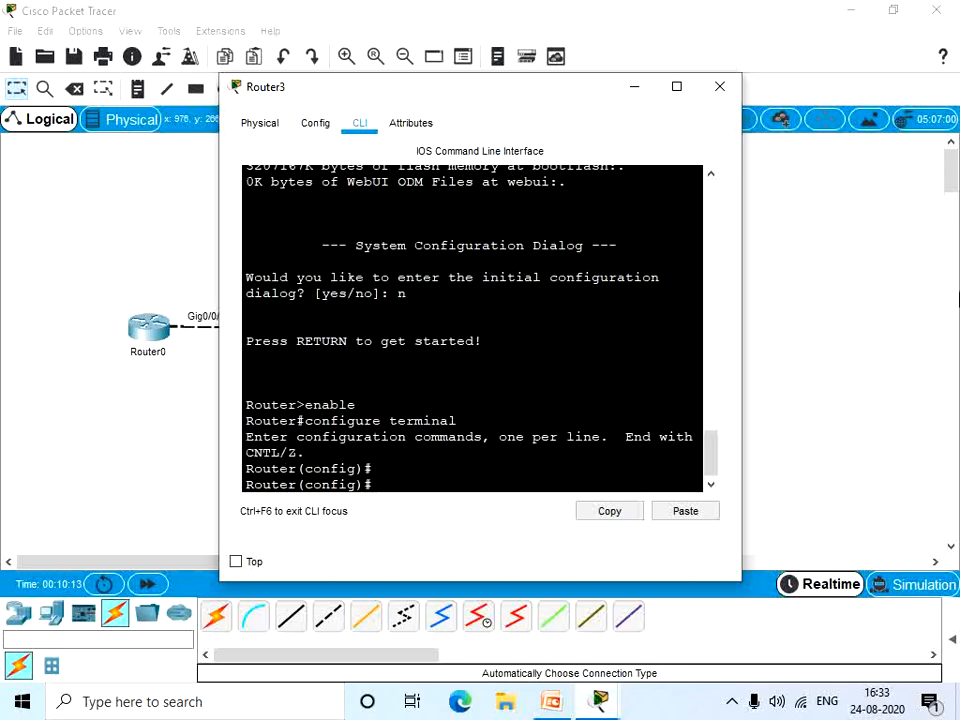
# Step: Assign 30.0.0.2 with mask 255.0.0.0 to Router3's gigabitethernet0/0/0 interface and enable it with no shutdown
pyautogui.write('interface gigabitet')
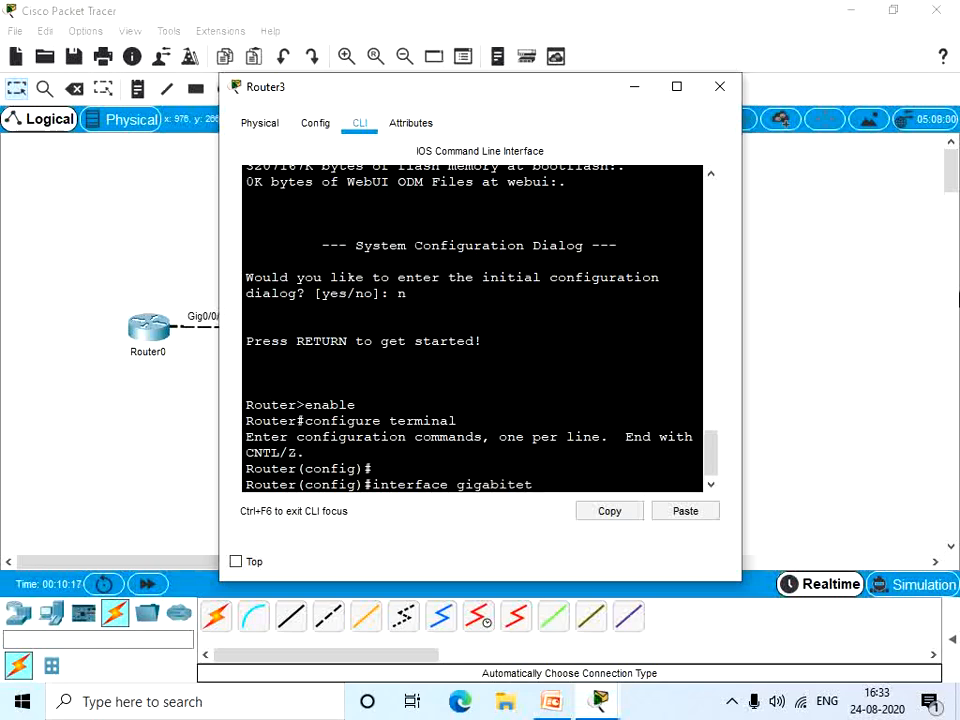
pyautogui.write('hernet0/0/0')
pyautogui.press('Return')
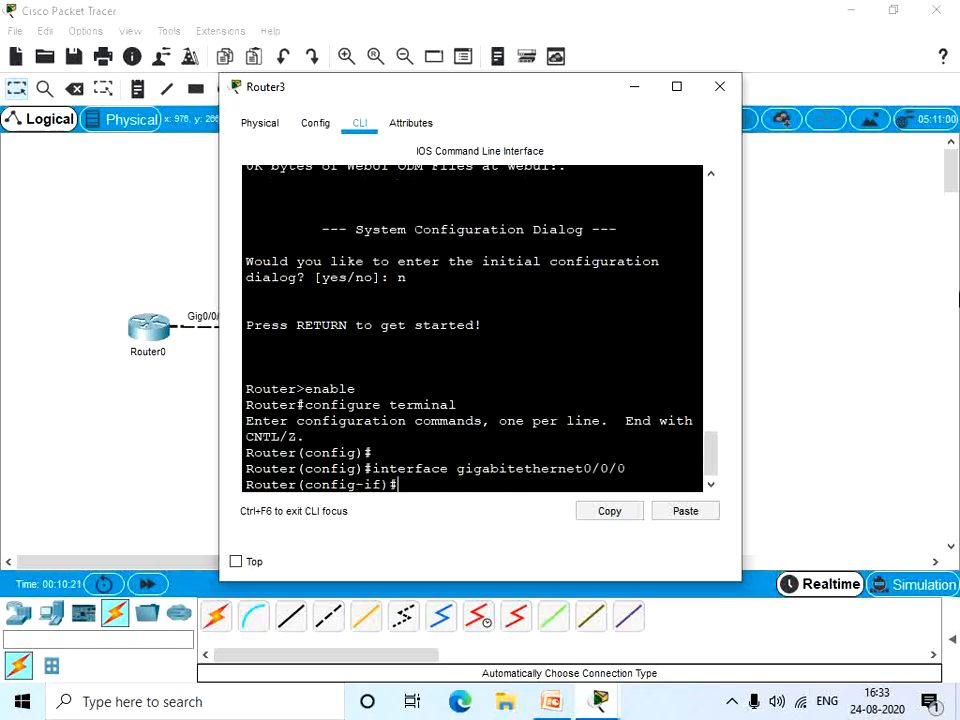
pyautogui.write('ip addd')
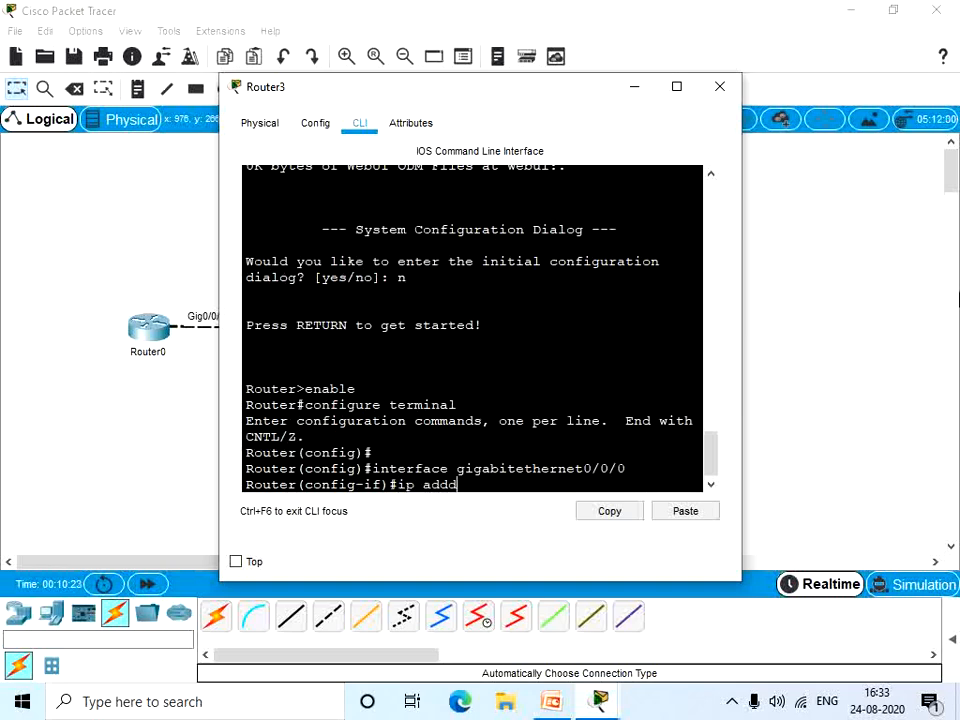
pyautogui.press('BackSpace')
pyautogui.write('ress 30.0.0.2 255.0')
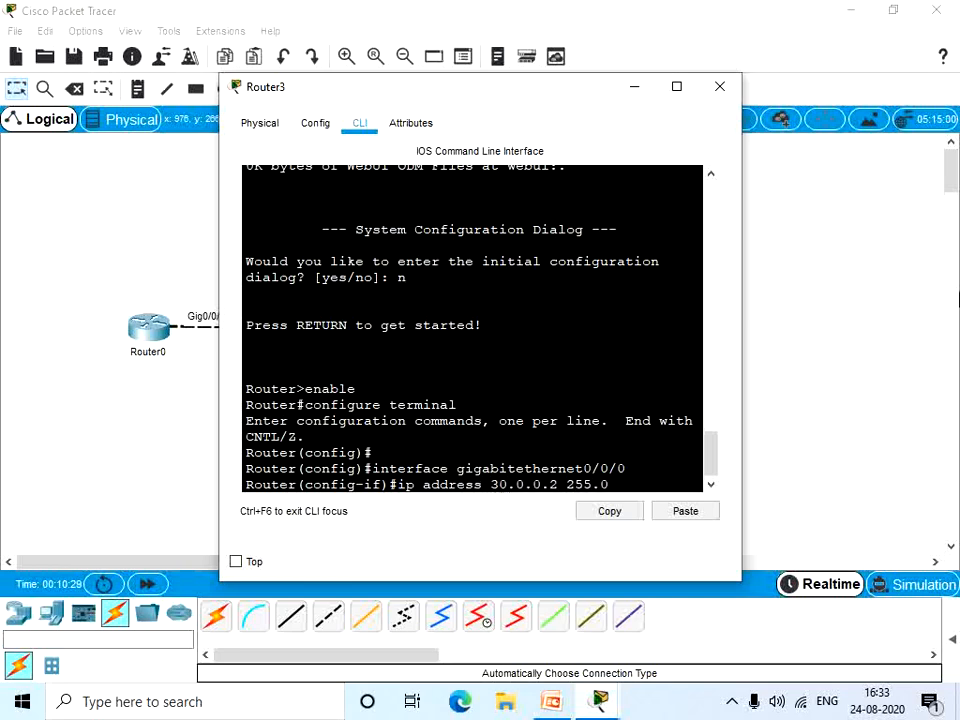
pyautogui.write('.0.0.')
pyautogui.press('Return')
pyautogui.write('no')
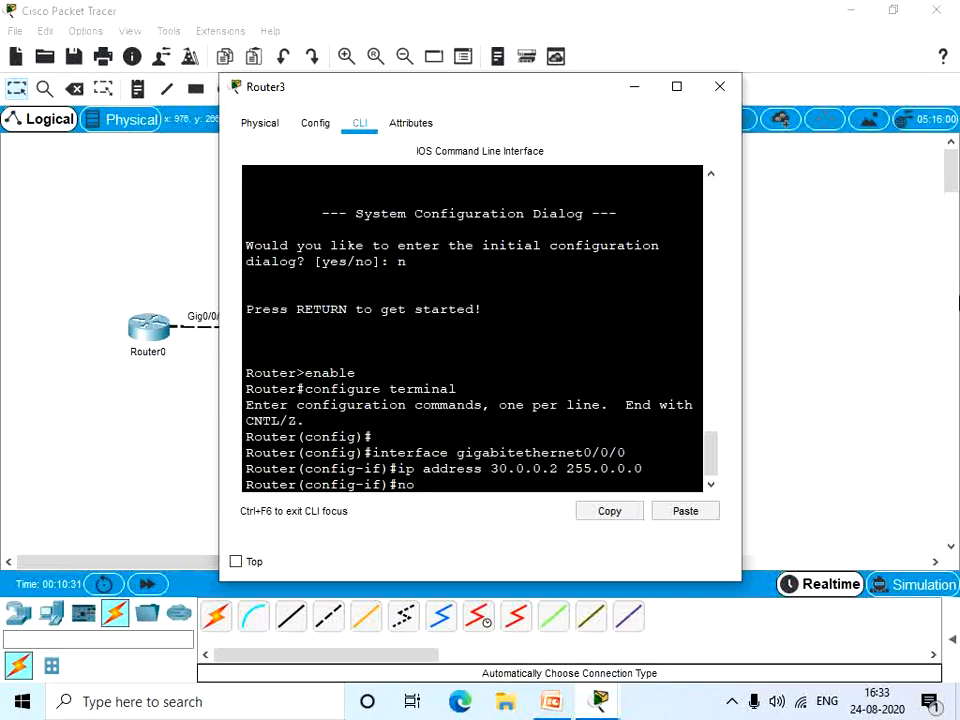
pyautogui.write(' shutdown')
pyautogui.press('Return')
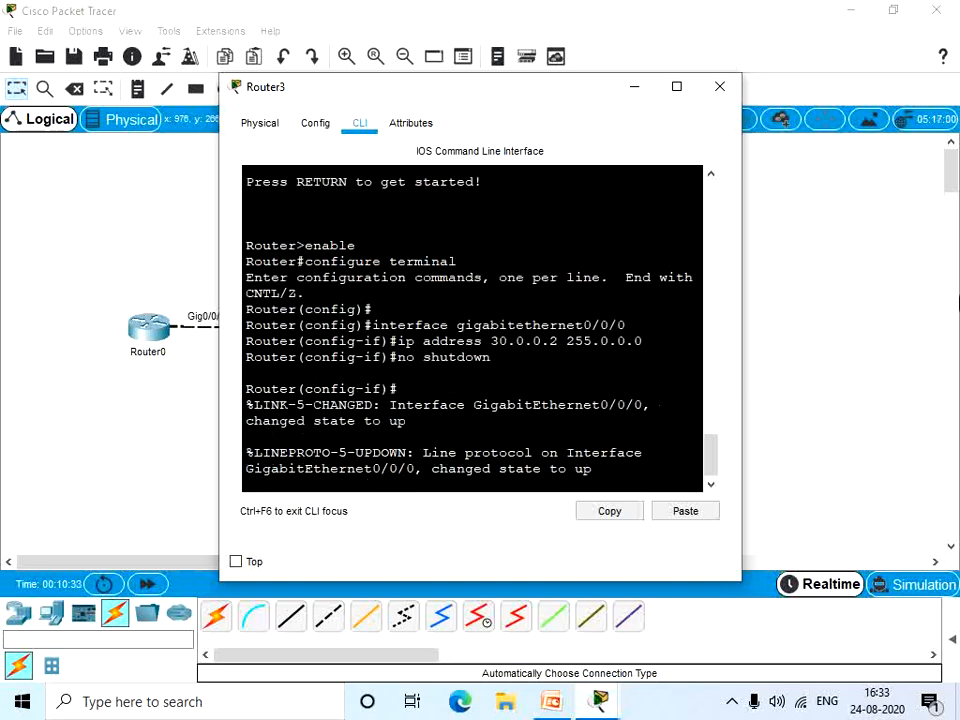
# Step: Leave interface configuration on Router3 and start OSPF routing process 1
pyautogui.write('exit')
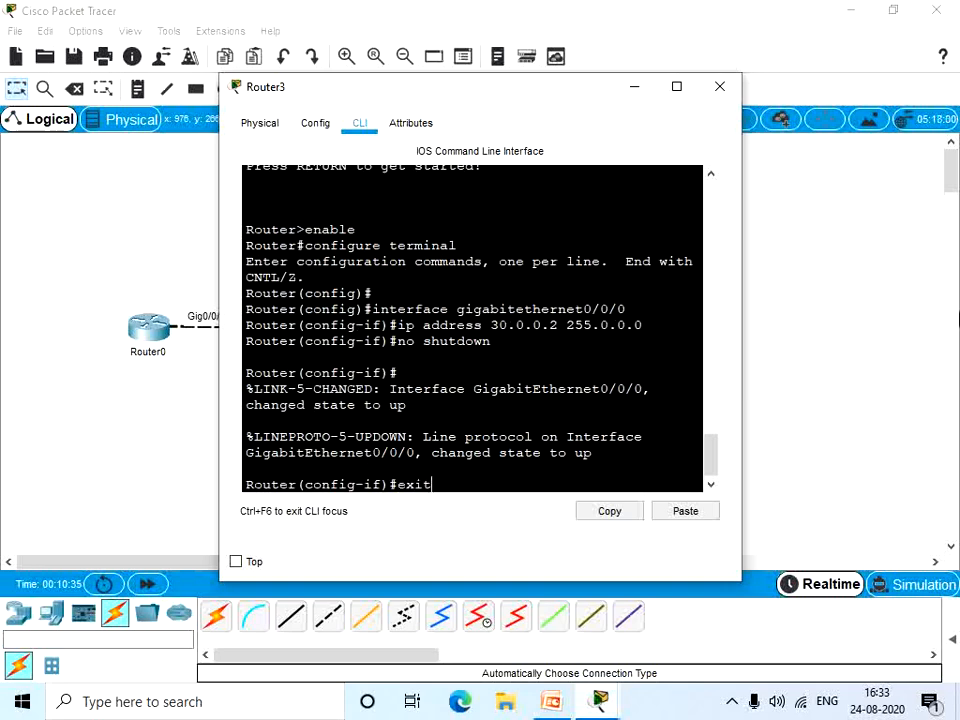
pyautogui.press('Return')
pyautogui.write('router os')
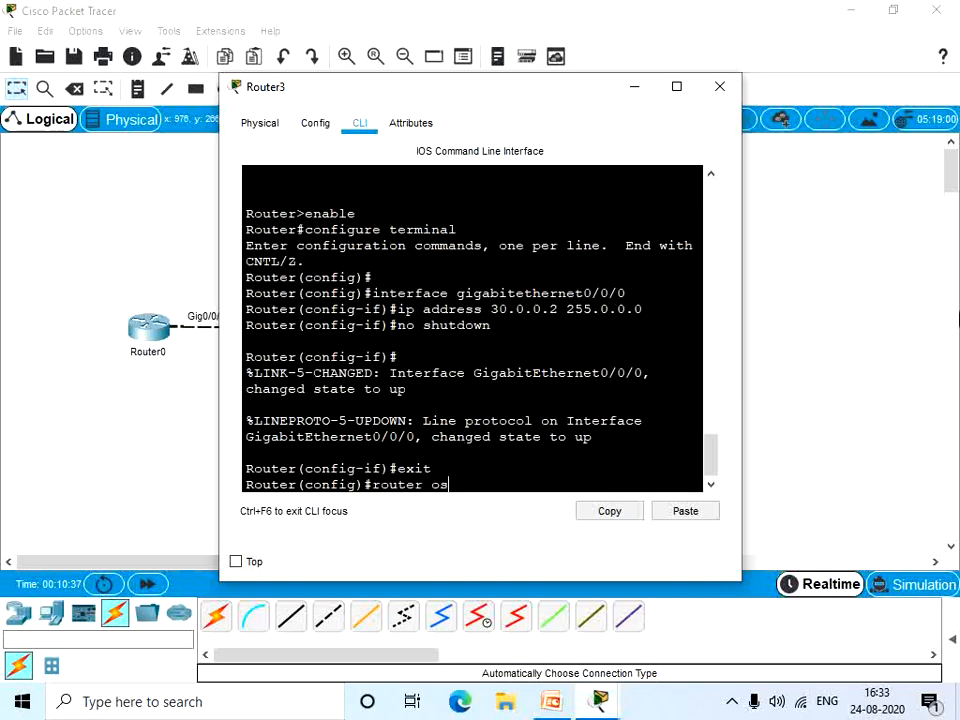
pyautogui.write('pf 1')
pyautogui.press('Return')
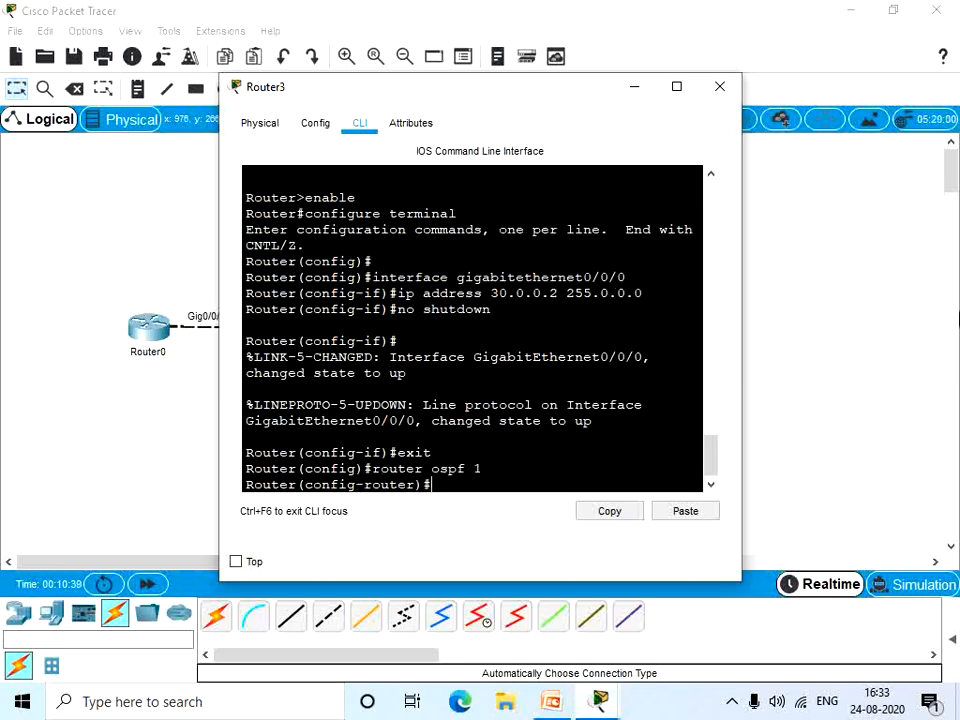
# Step: Add network 30.0.0.0 with wildcard 0.255.255.255 in area 1 to OSPF process 1 on Router3, and close its window
pyautogui.write('network 30.0')
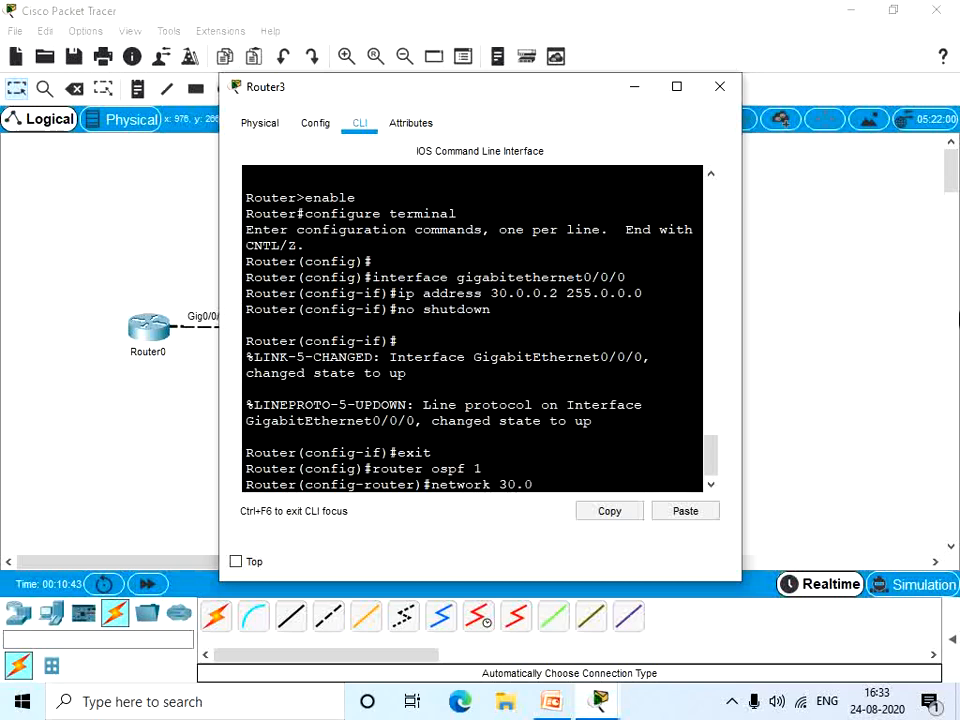
pyautogui.write('.0.0 0.255.255.25')
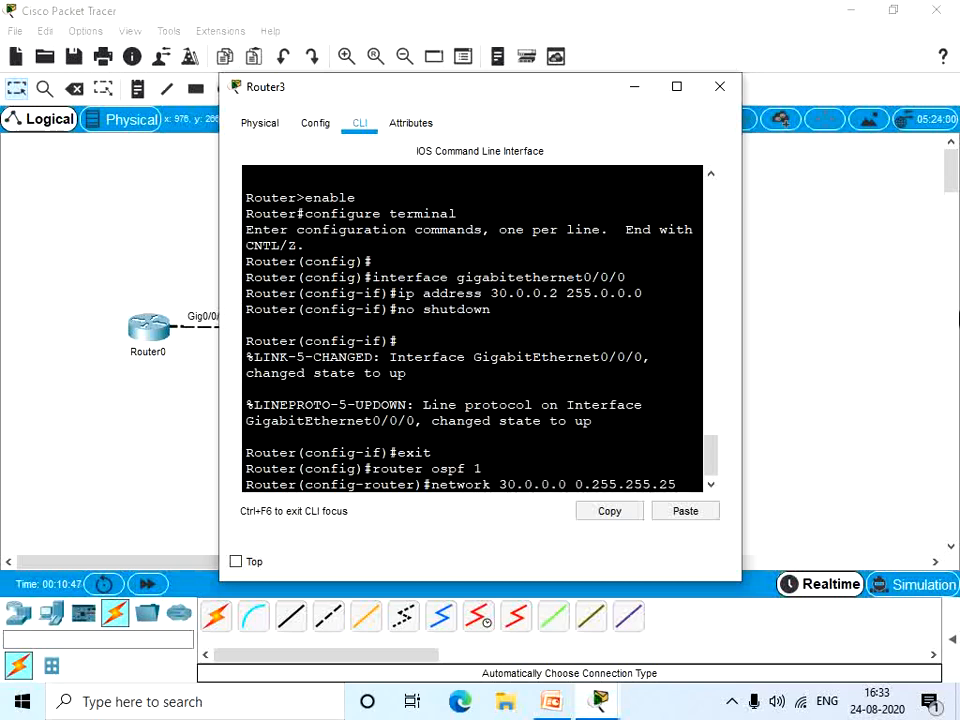
pyautogui.write('5 area 1')
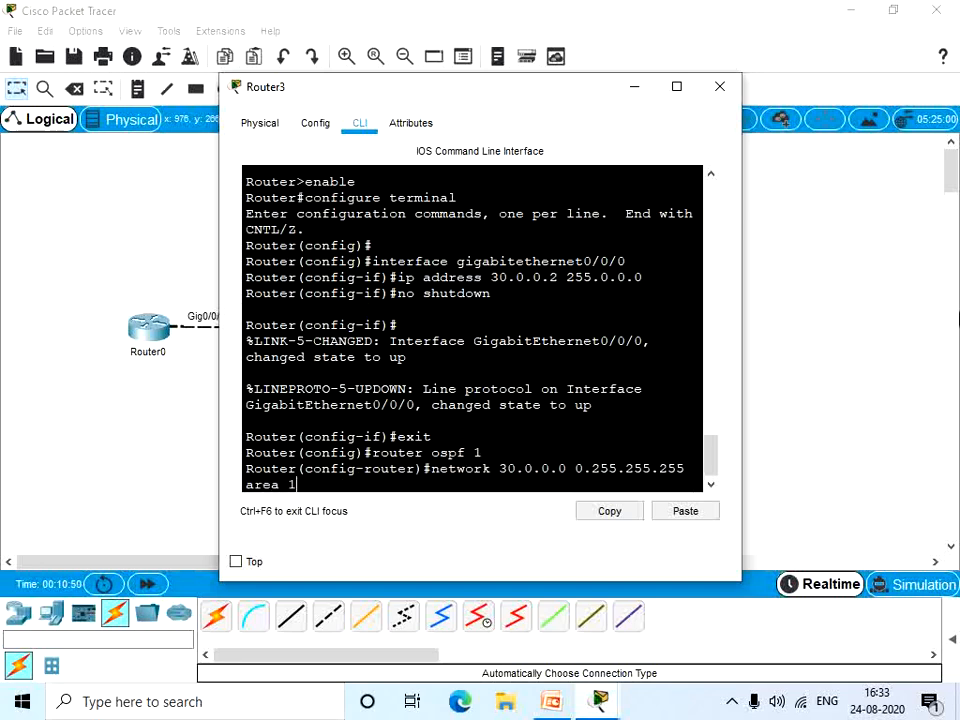
pyautogui.press('Return')
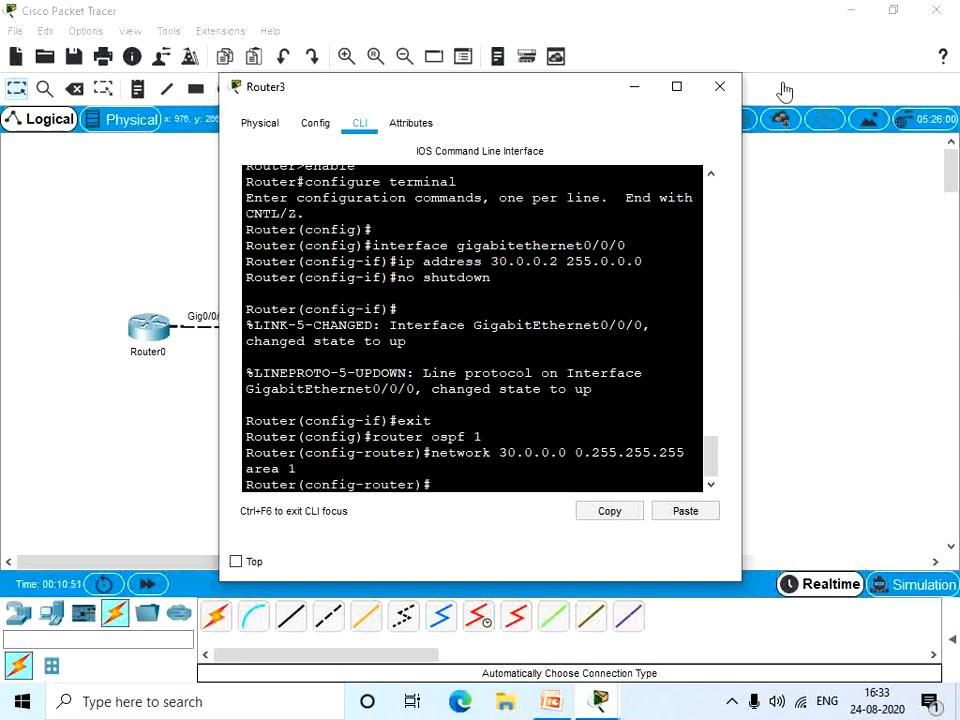
pyautogui.click(720, 88)
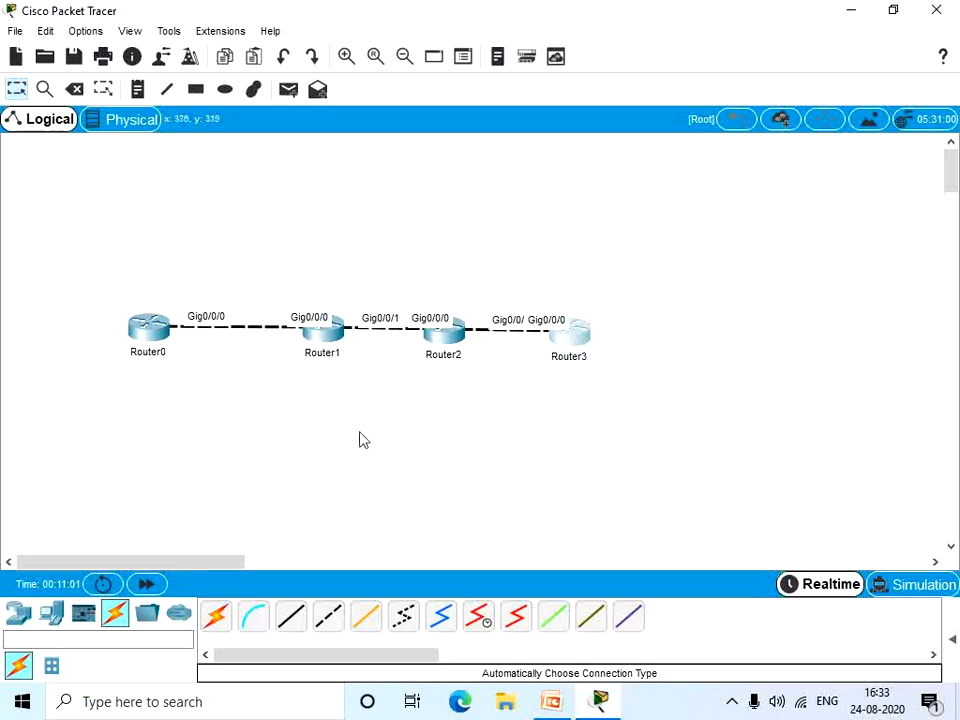
# Step: Show the IP routing table on Router0's command line in a maximized window, check the inter-area OSPF route, and close the window
pyautogui.doubleClick(148, 330)
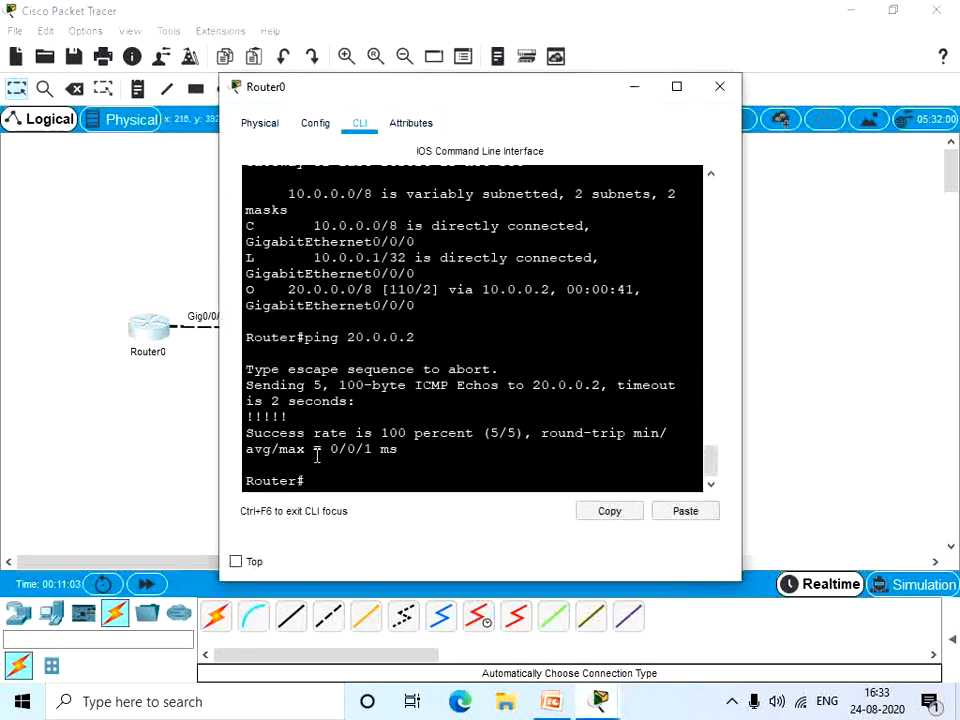
pyautogui.write('show ip route')
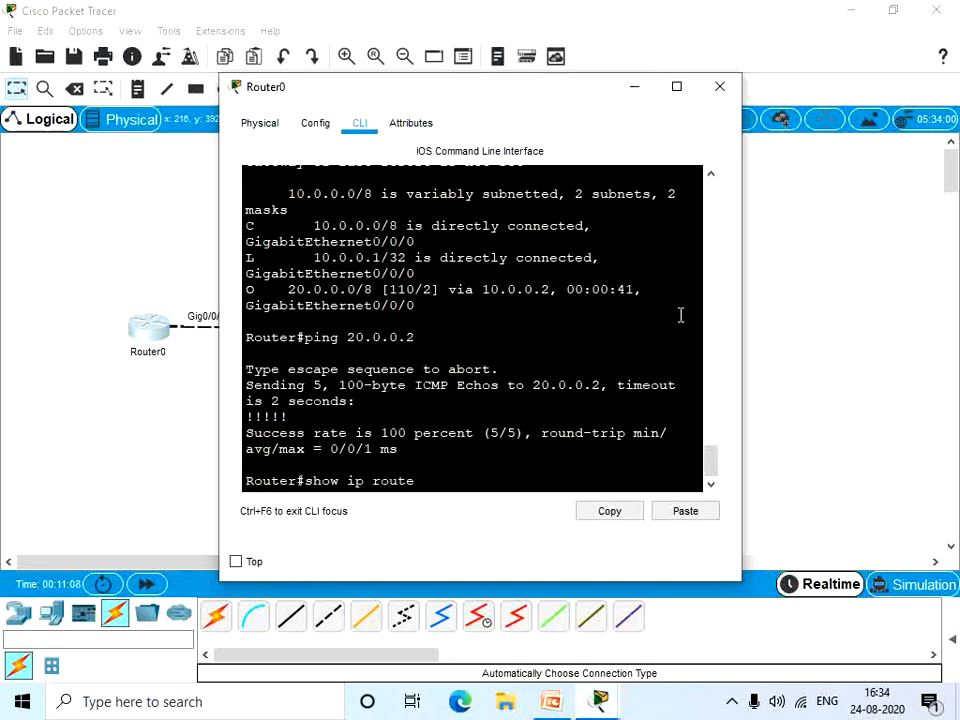
pyautogui.press('Return')
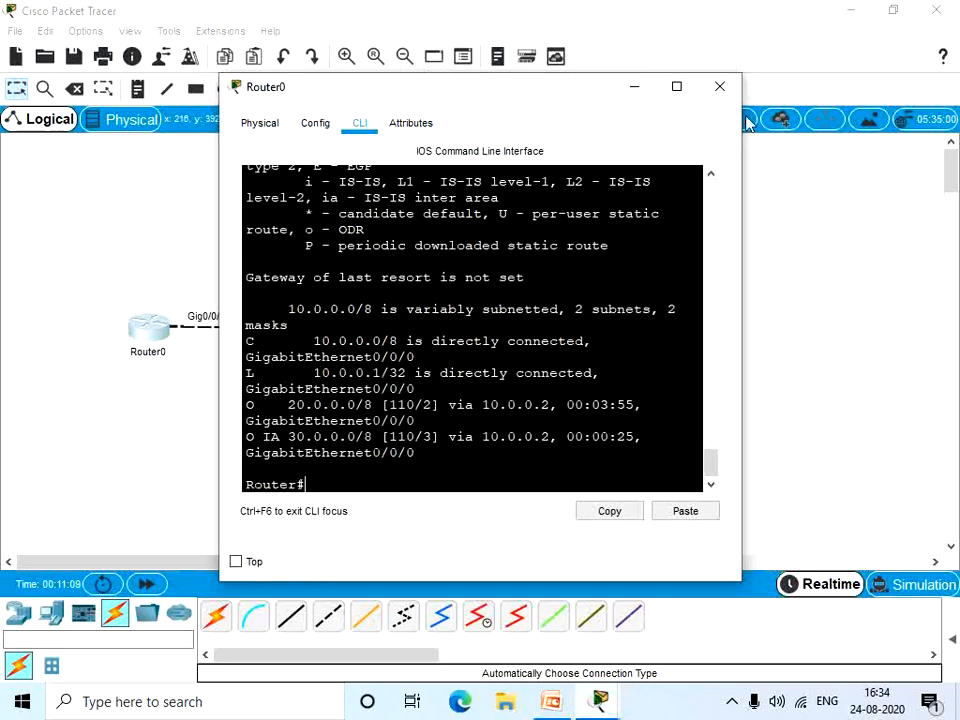
pyautogui.click(676, 87)
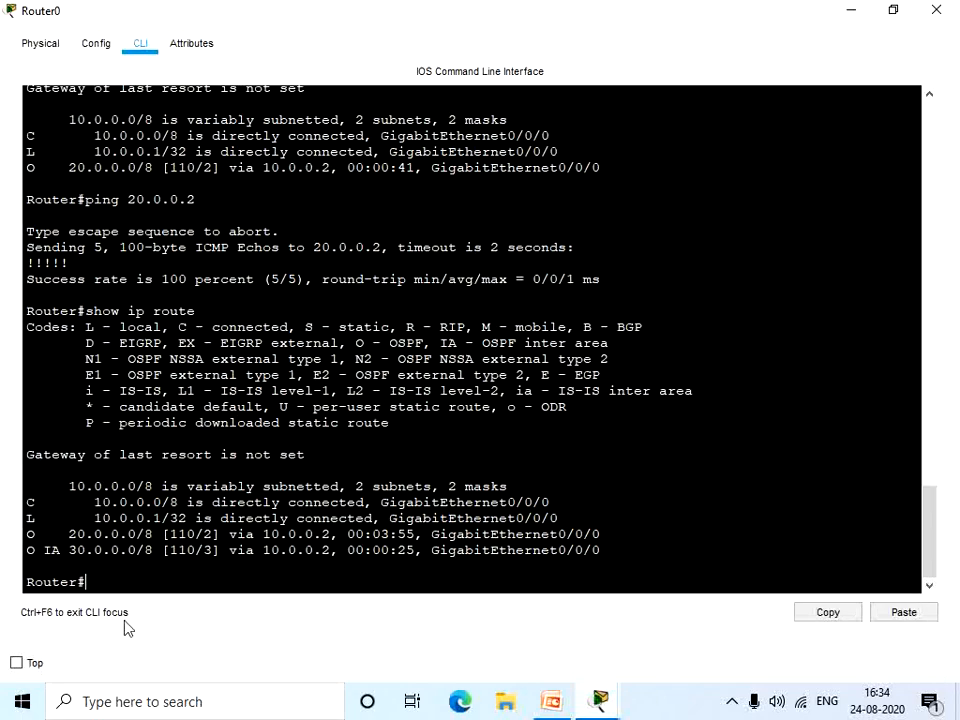
pyautogui.click(45, 552)
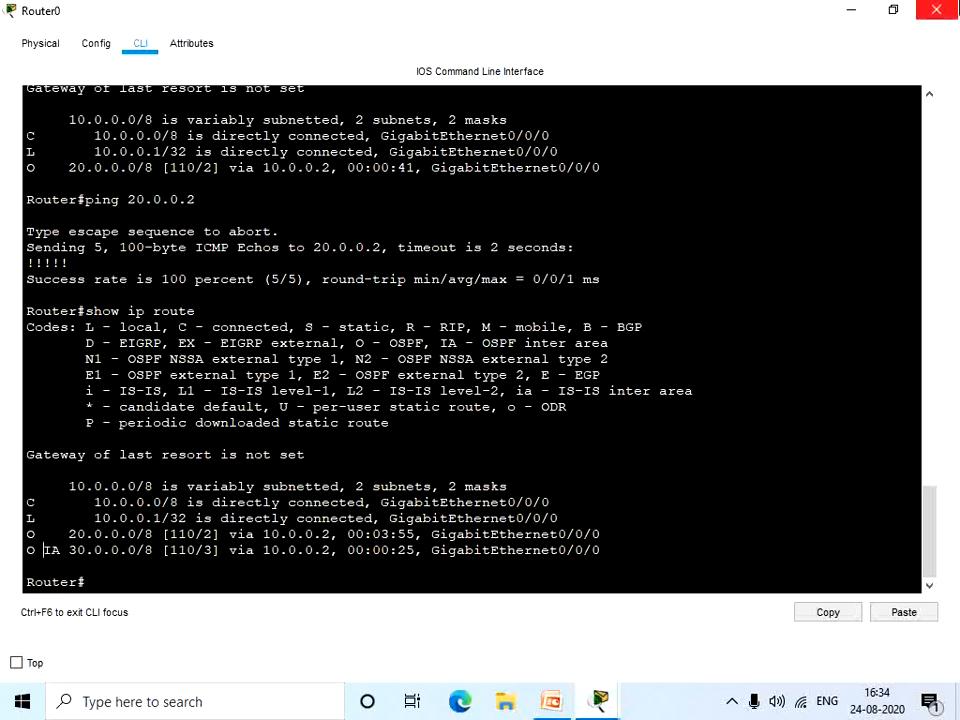
pyautogui.click(936, 10)
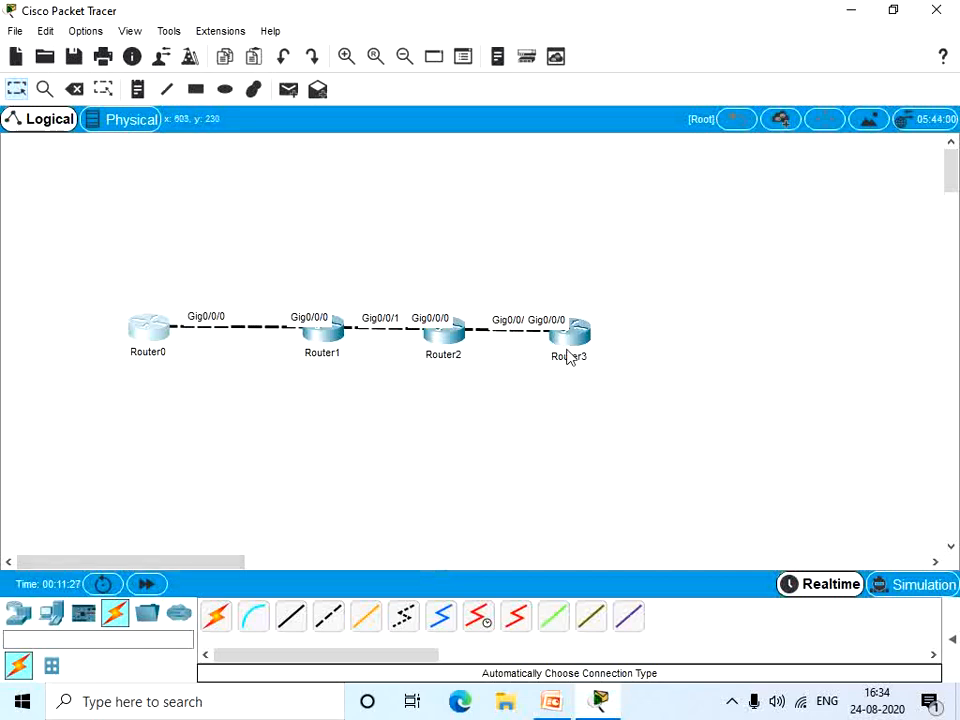
# Step: Move Router3 slightly farther away from Router2 in the logical topology to spread out the interface labels
pyautogui.moveTo(566, 350); pyautogui.dragTo(594, 343)
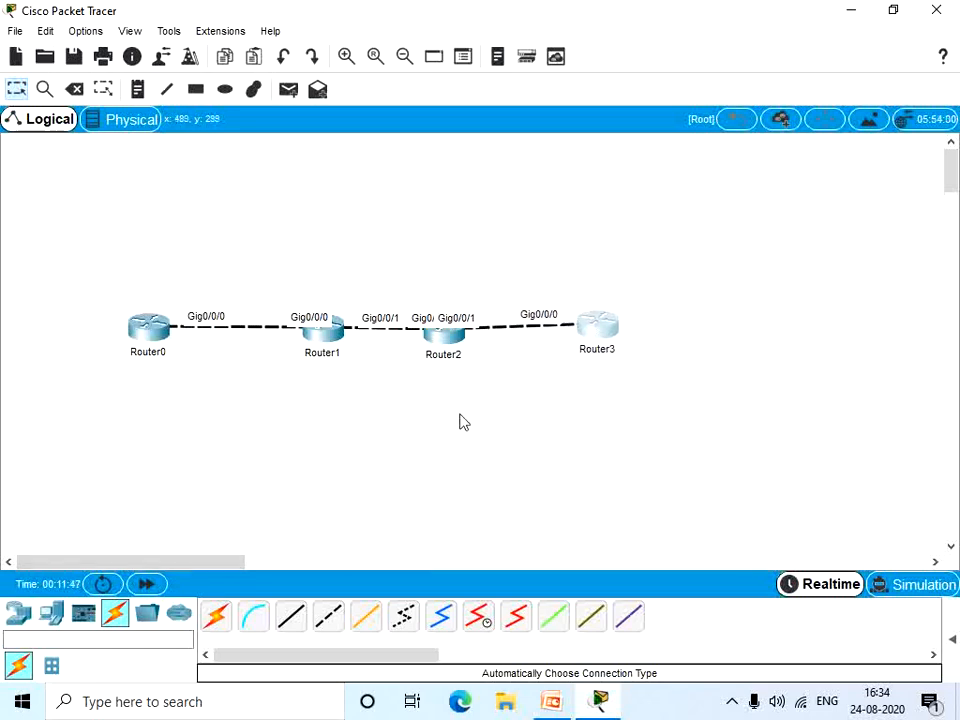